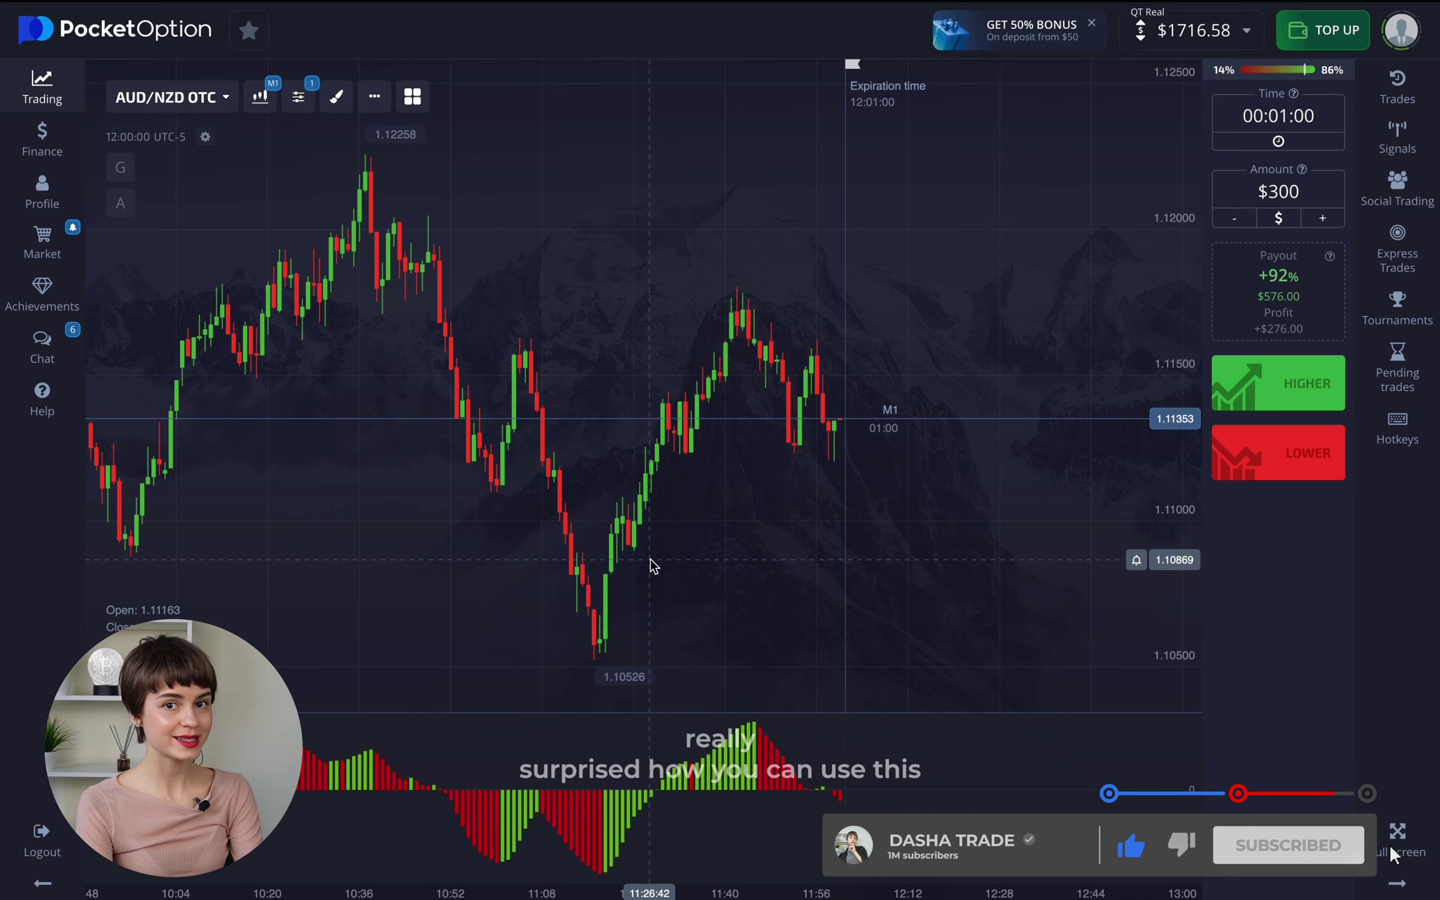
- Zoom into the AUD/NZD OTC chart and bring up the Finance dialog
scroll(746, 481, "up", 2)
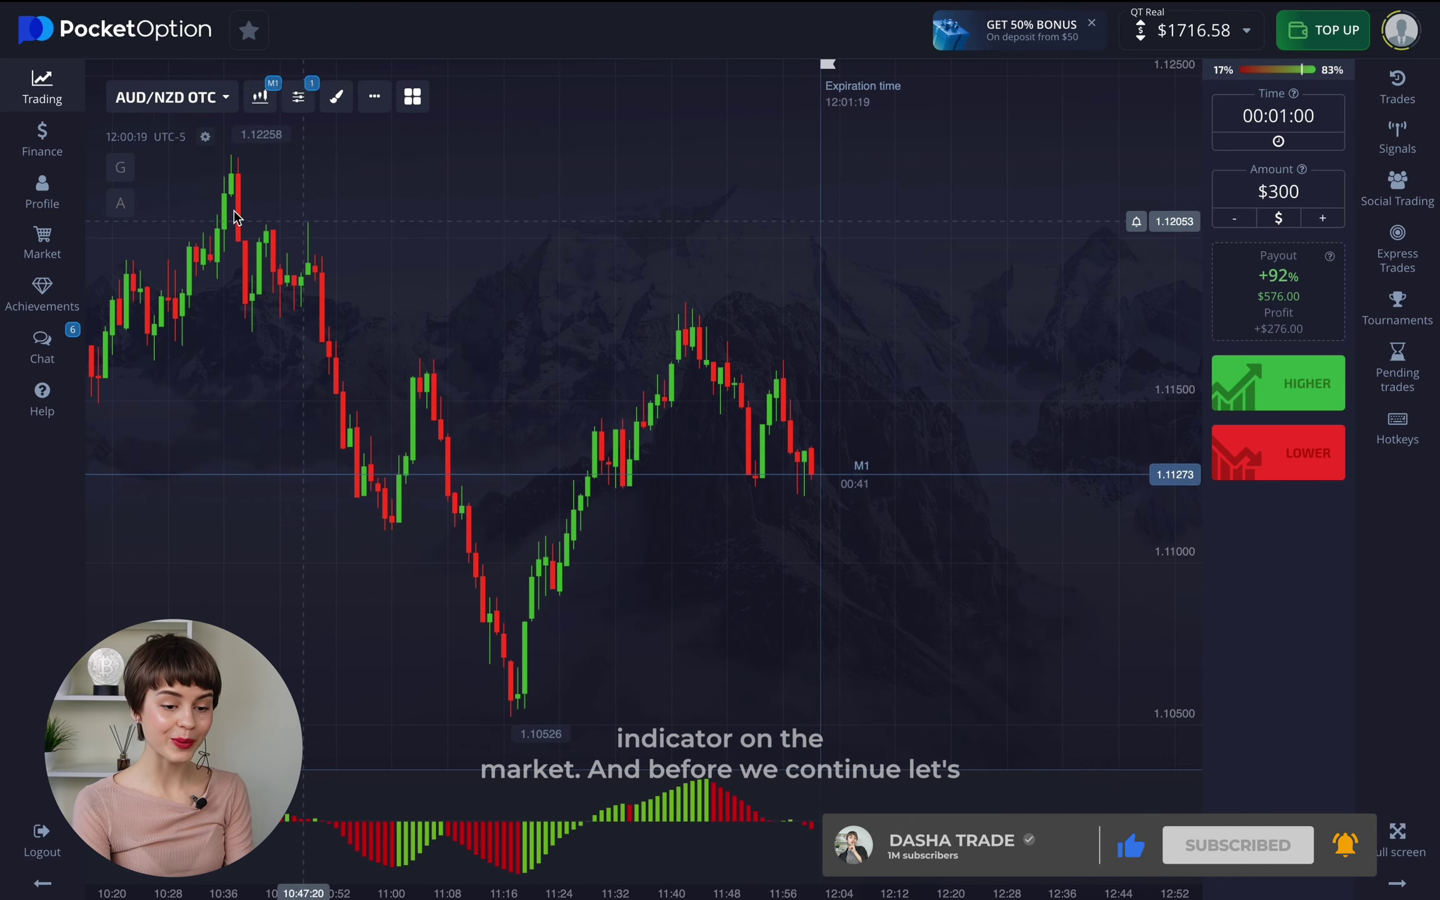
left_click(45, 143)
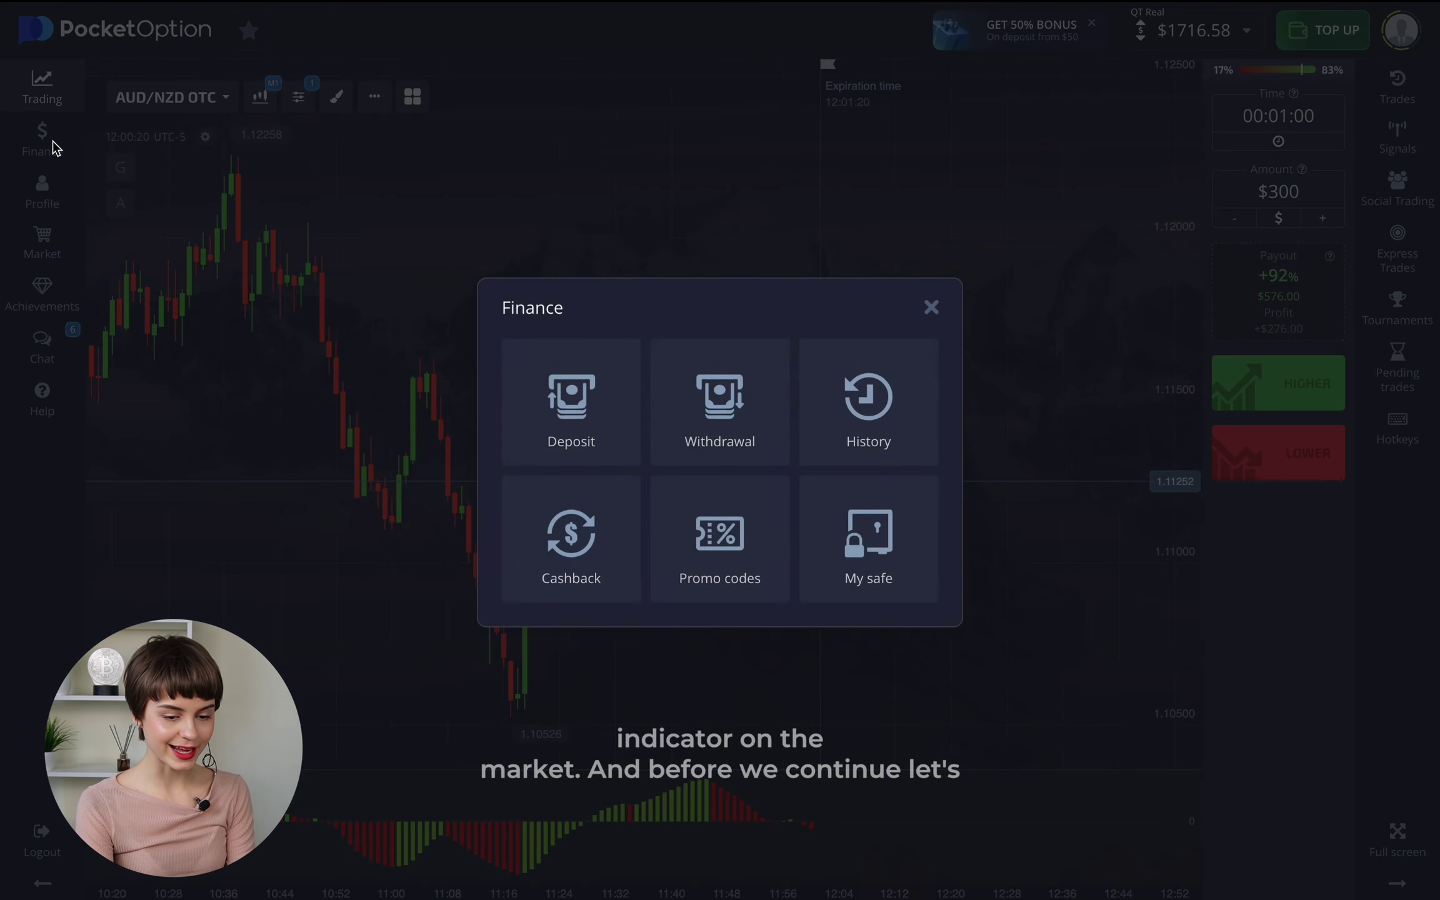
- Send a USDT TRC-20 withdrawal with amount, wallet address and auth code, leaving $500.58
left_click(690, 411)
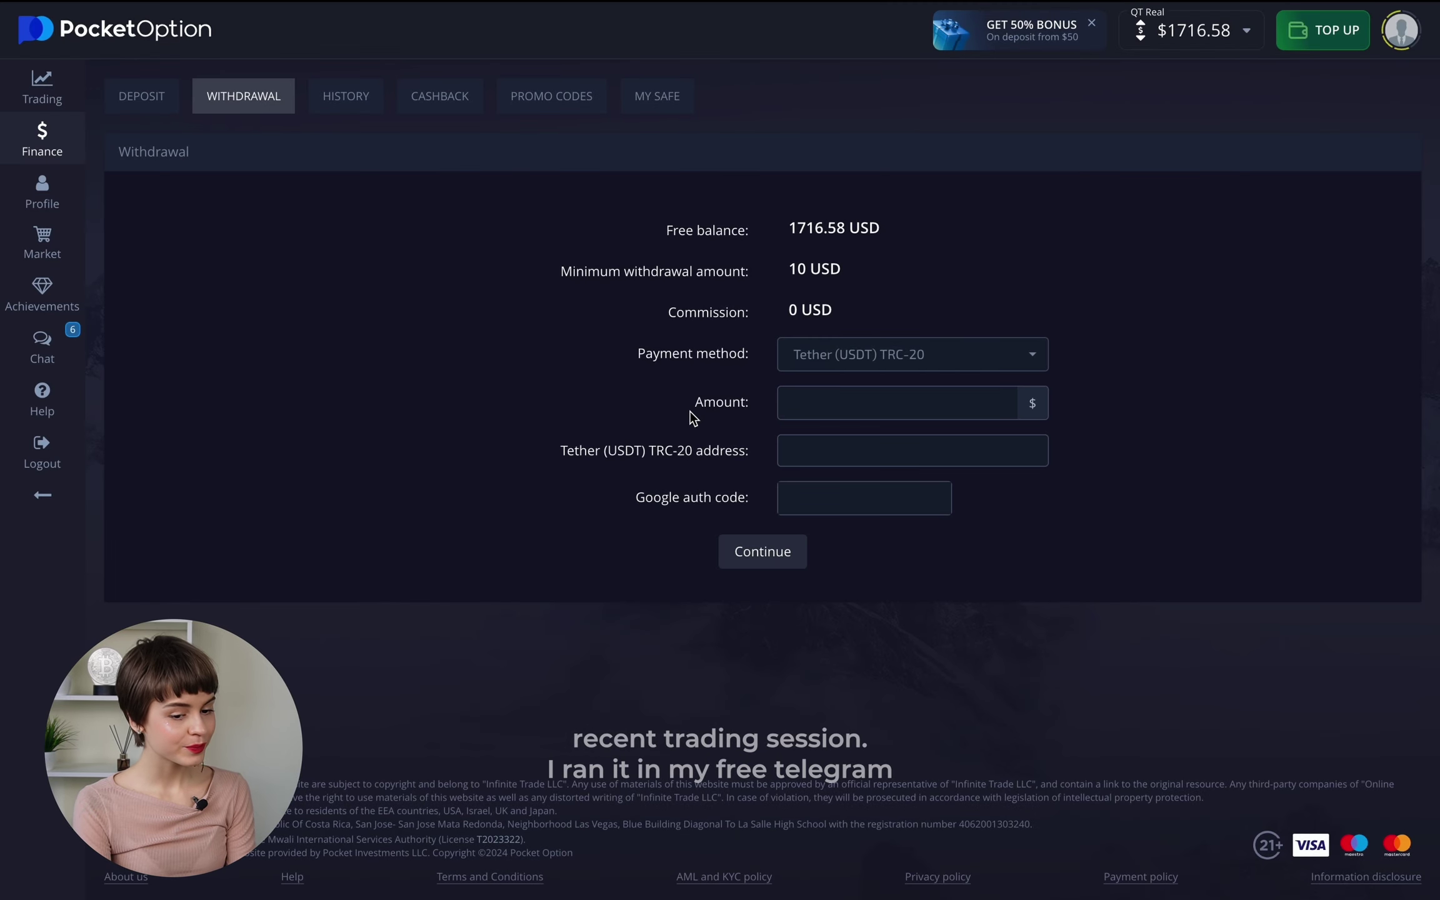
left_click(810, 403)
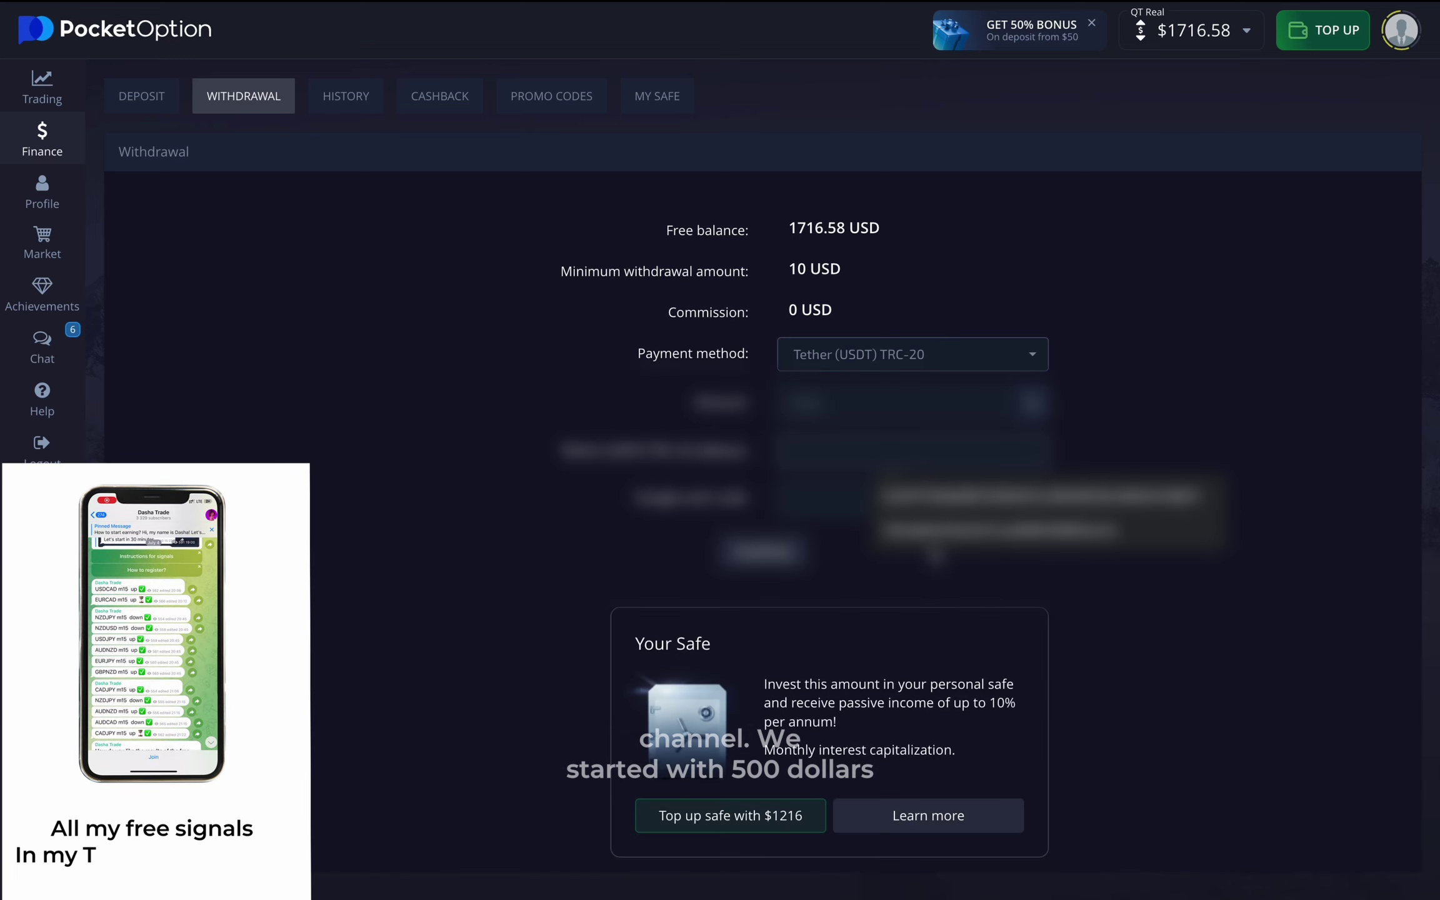
left_click(938, 531)
left_click(877, 497)
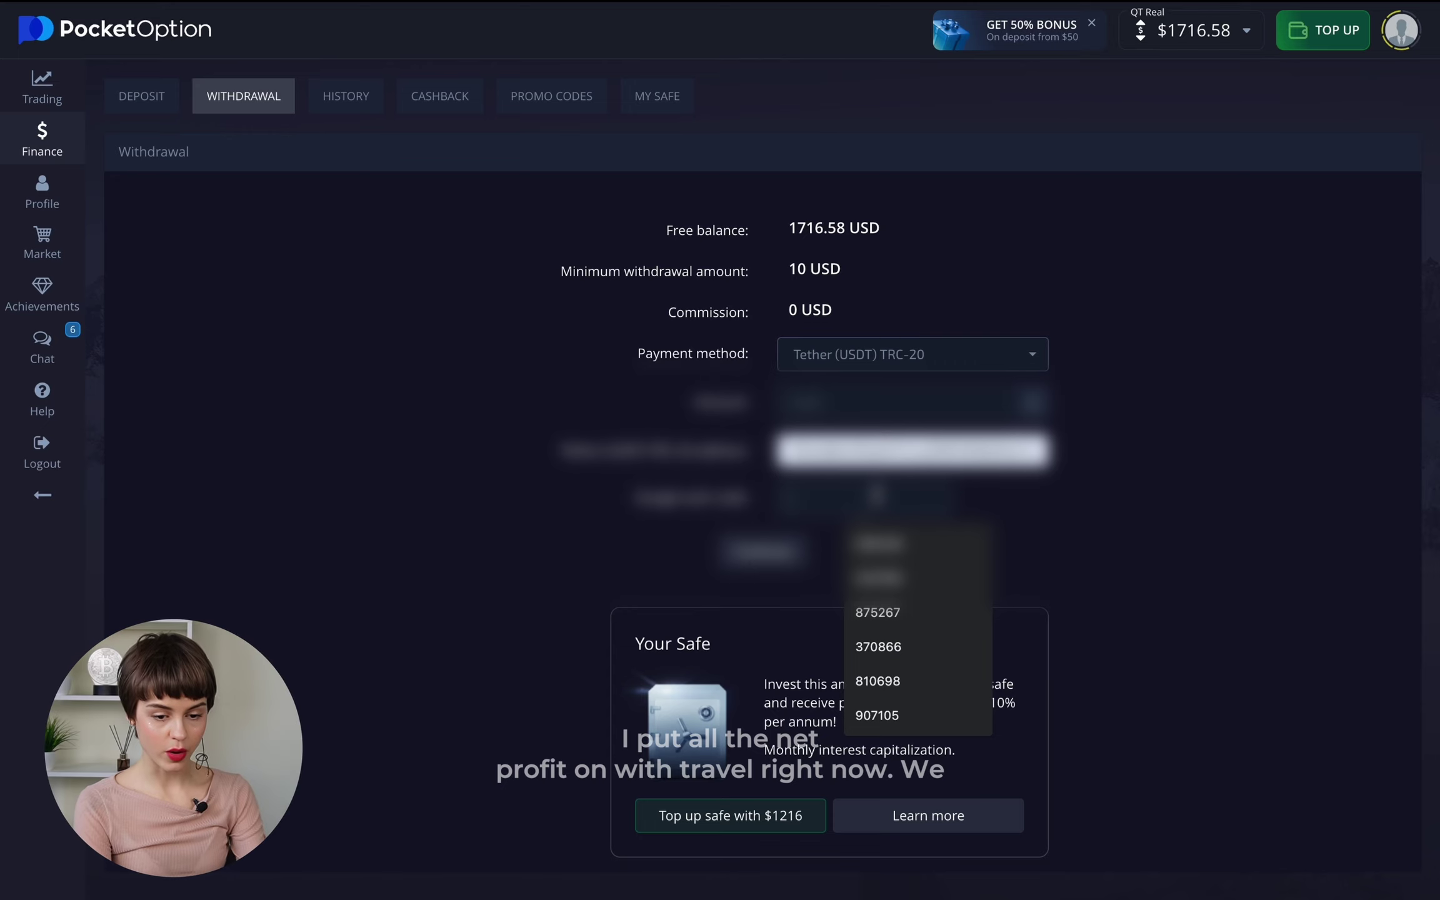
left_click(793, 560)
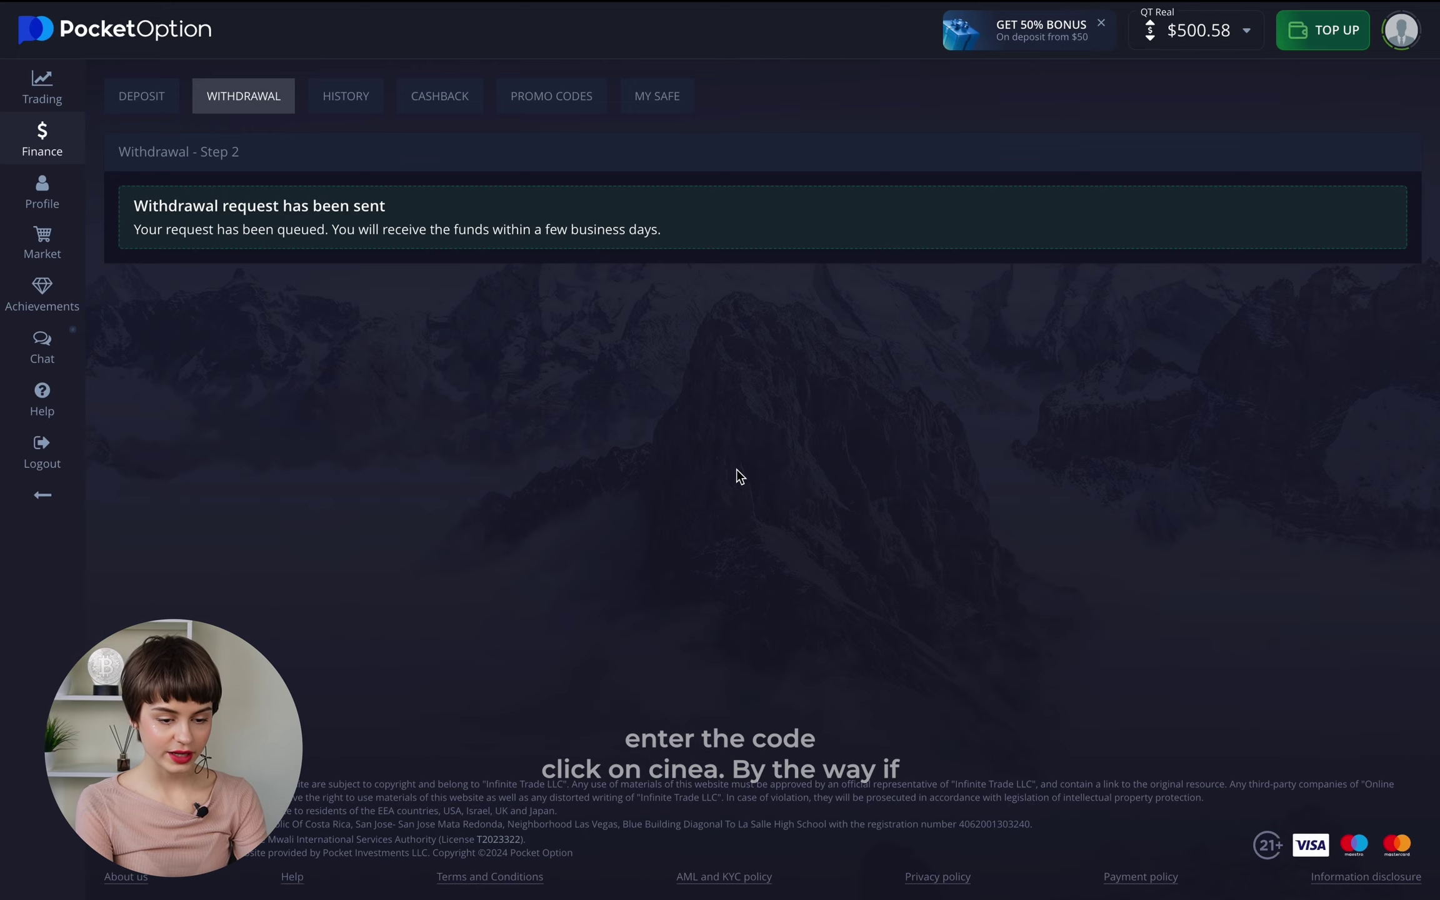
left_click(53, 110)
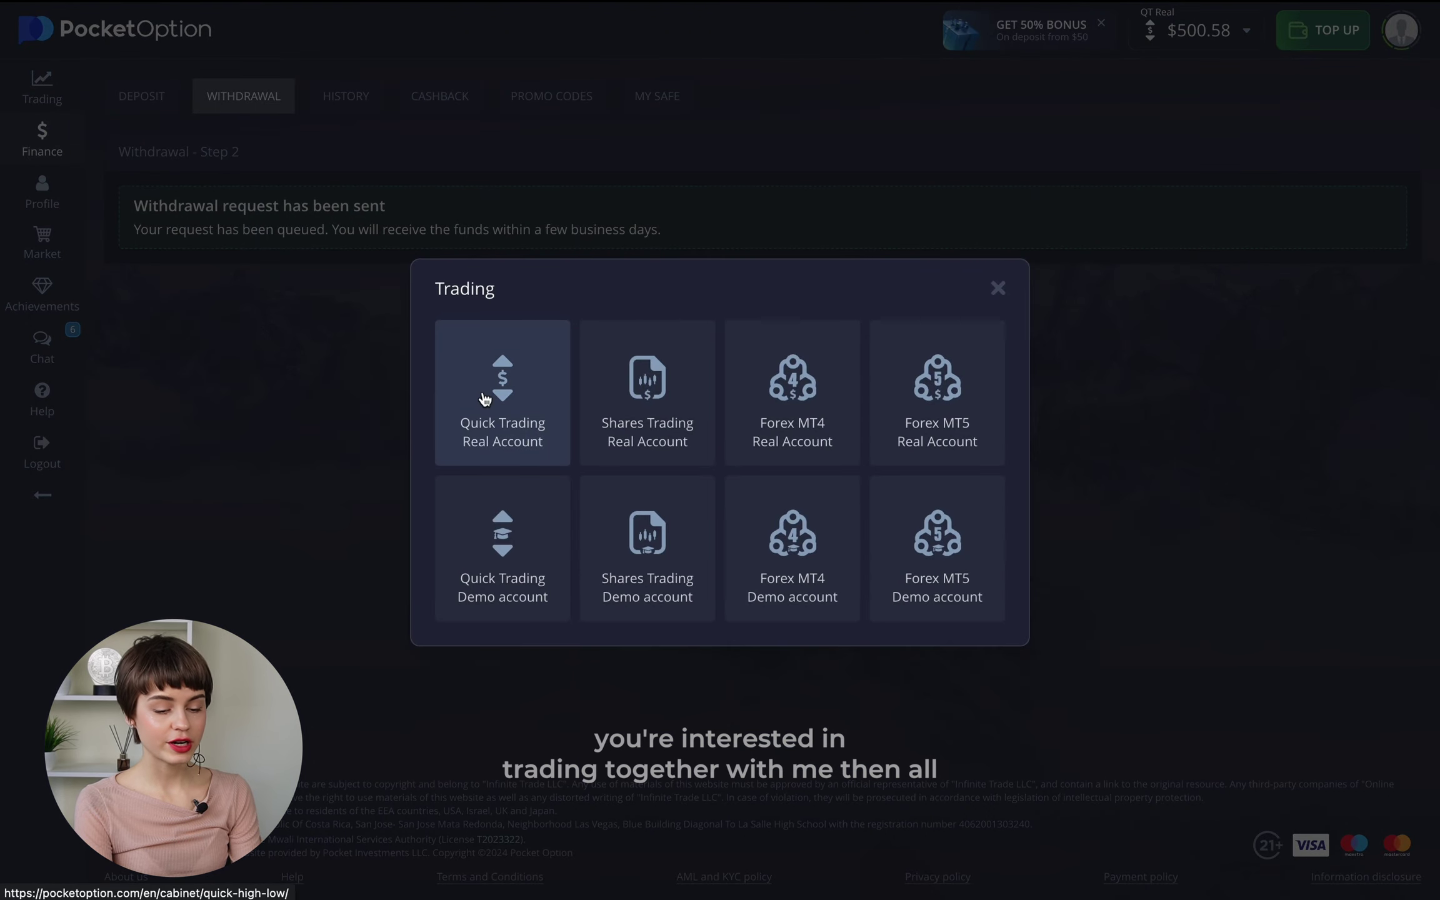
- Open Quick Trading on the real account and add the Awesome Oscillator to AUD/NZD OTC
left_click(482, 398)
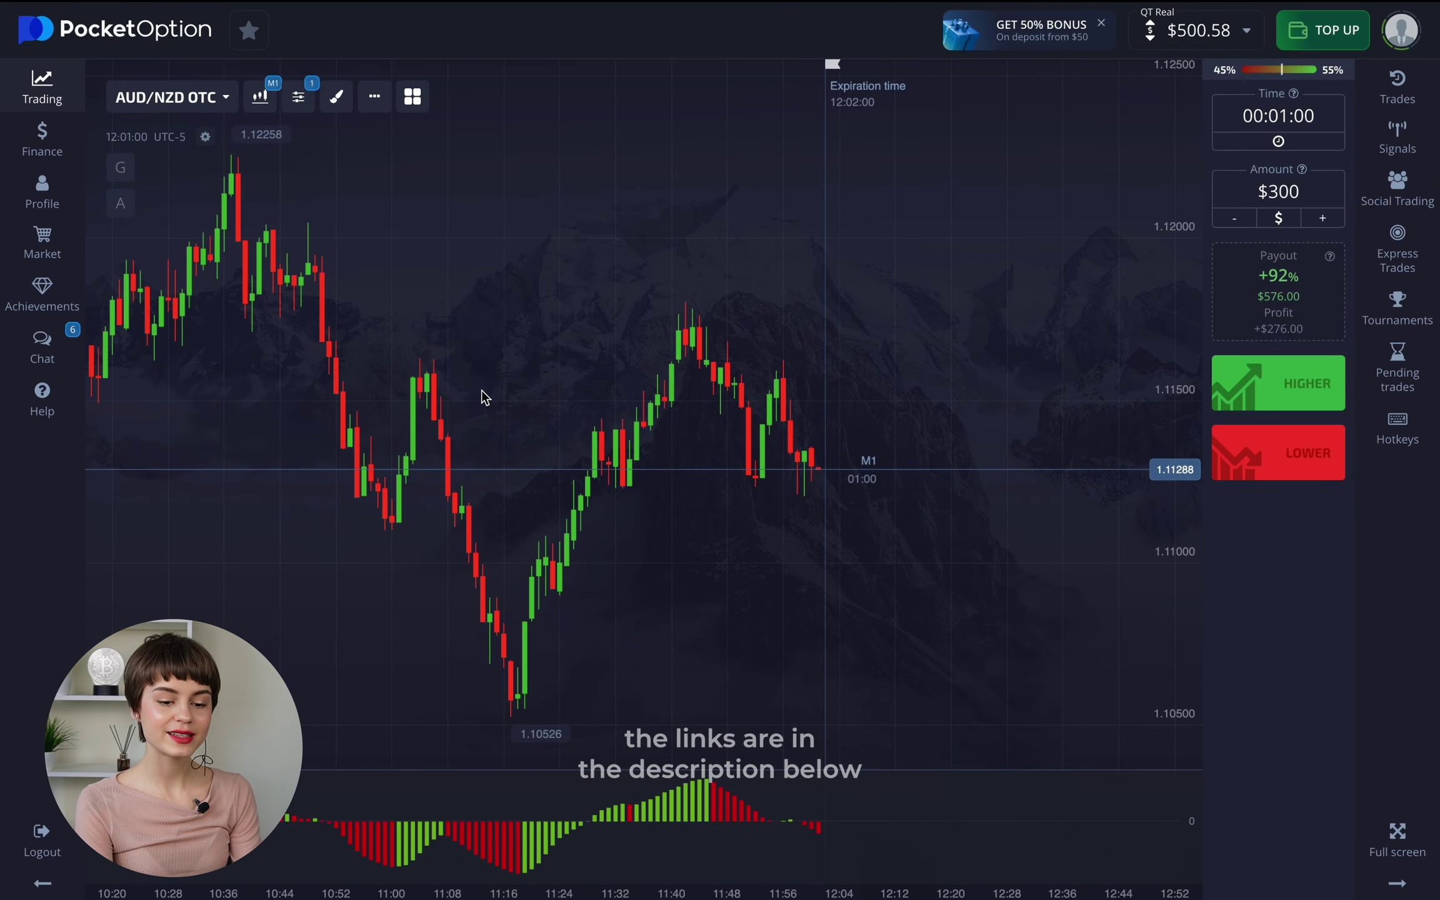
scroll(542, 531, "down", 3)
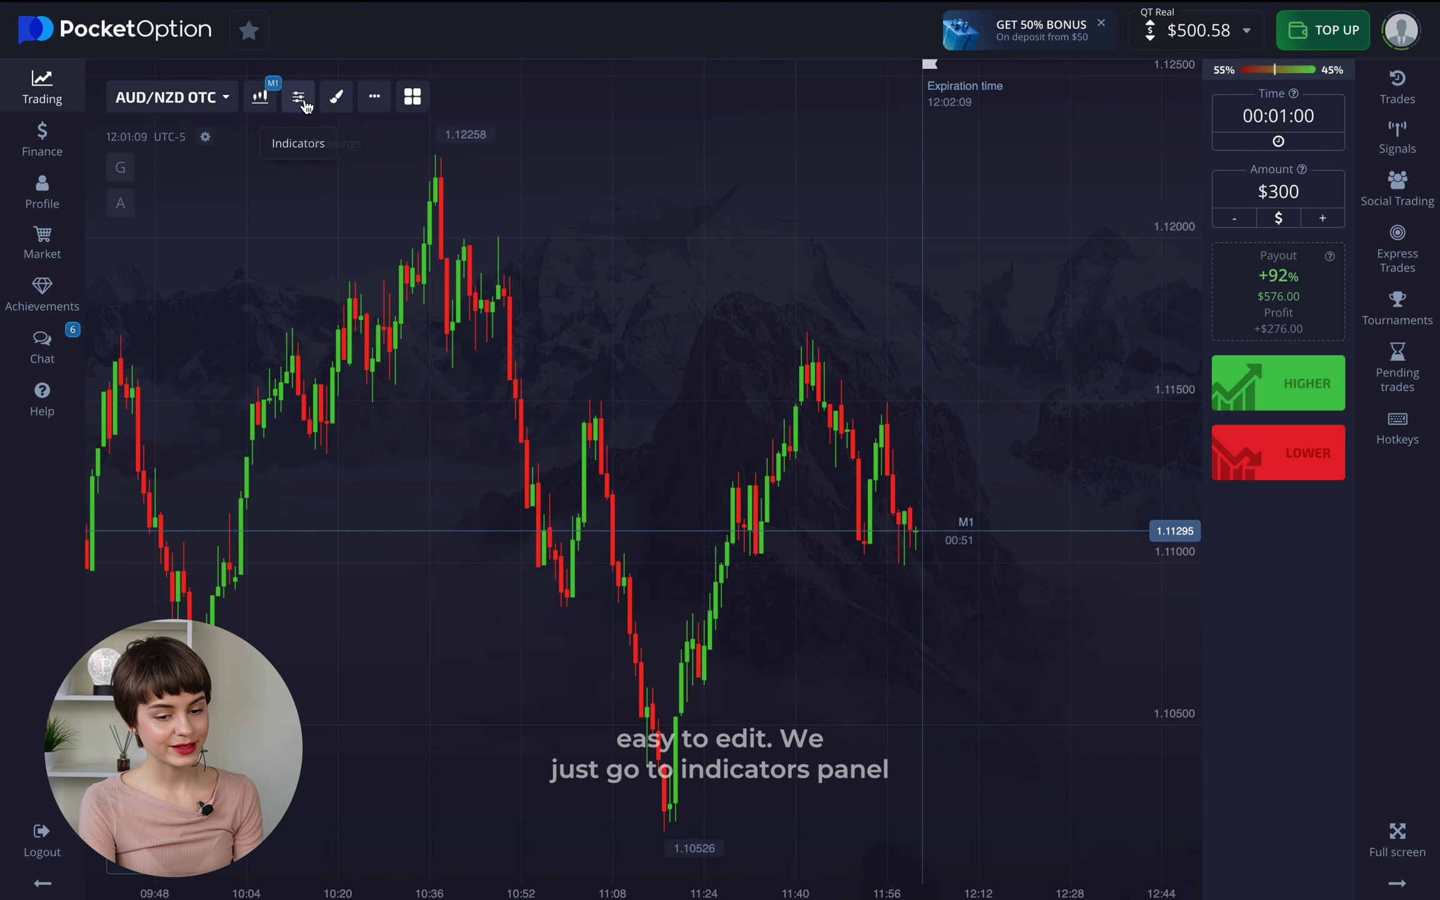
left_click(305, 104)
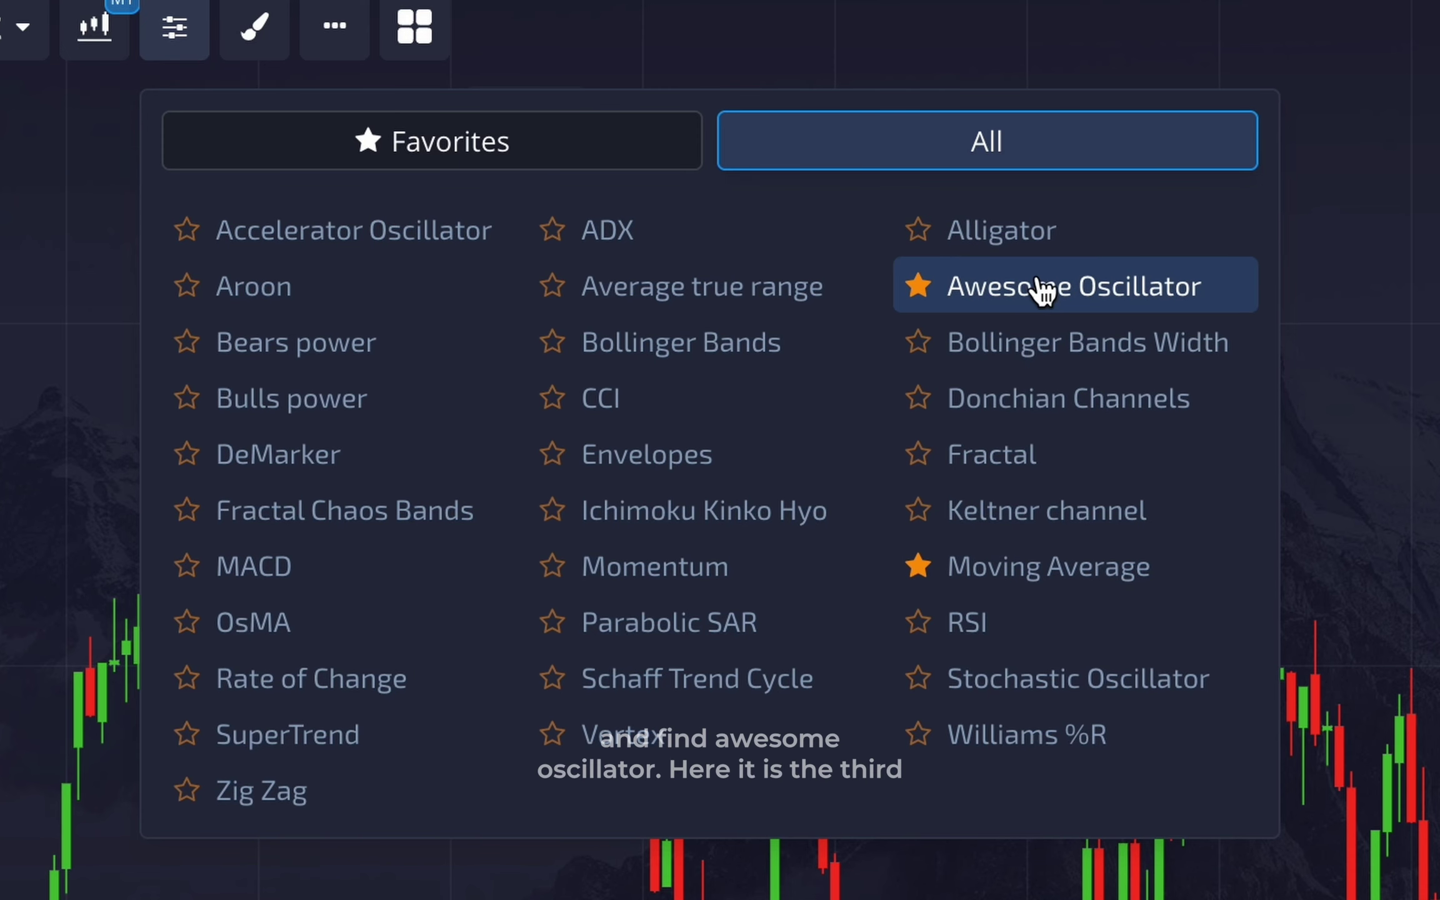
left_click(1102, 305)
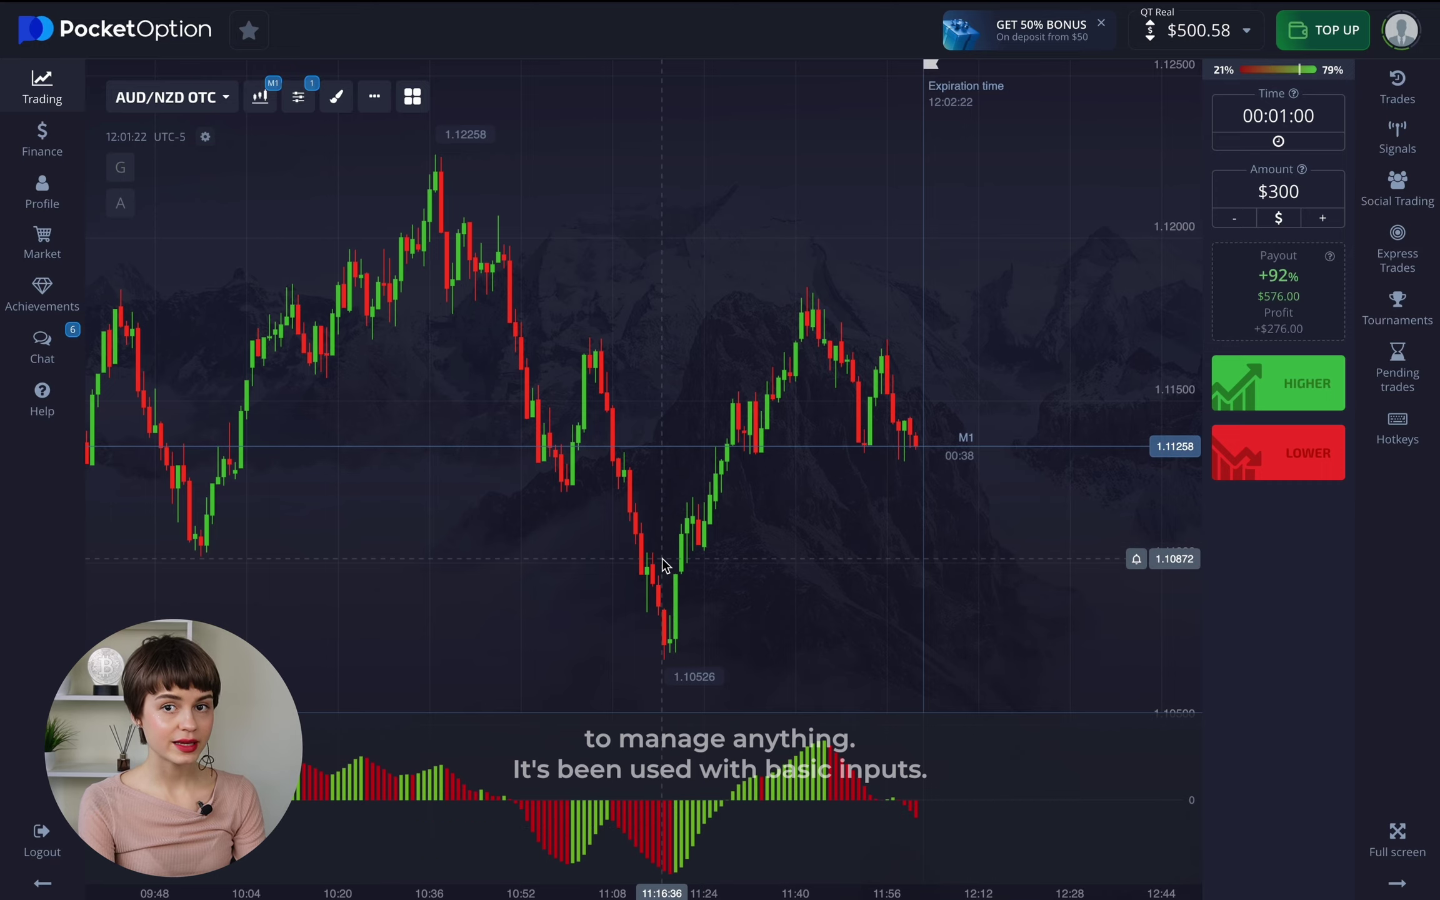
- Pan through the AUD/NZD OTC price history, then switch the chart to AUD/CAD OTC
left_click_drag(425, 298, 778, 325)
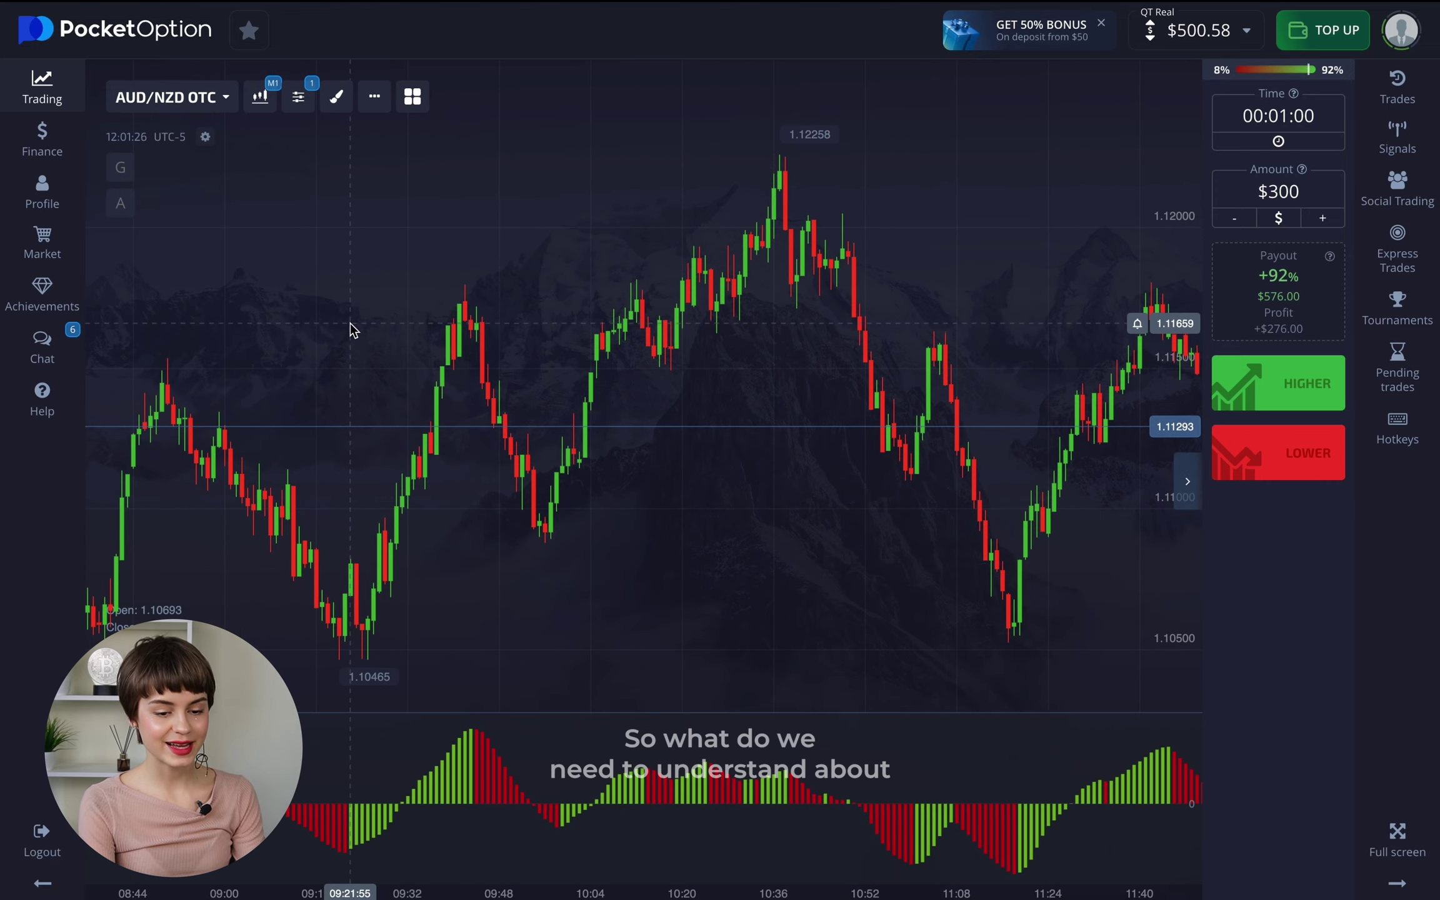
left_click_drag(354, 330, 707, 363)
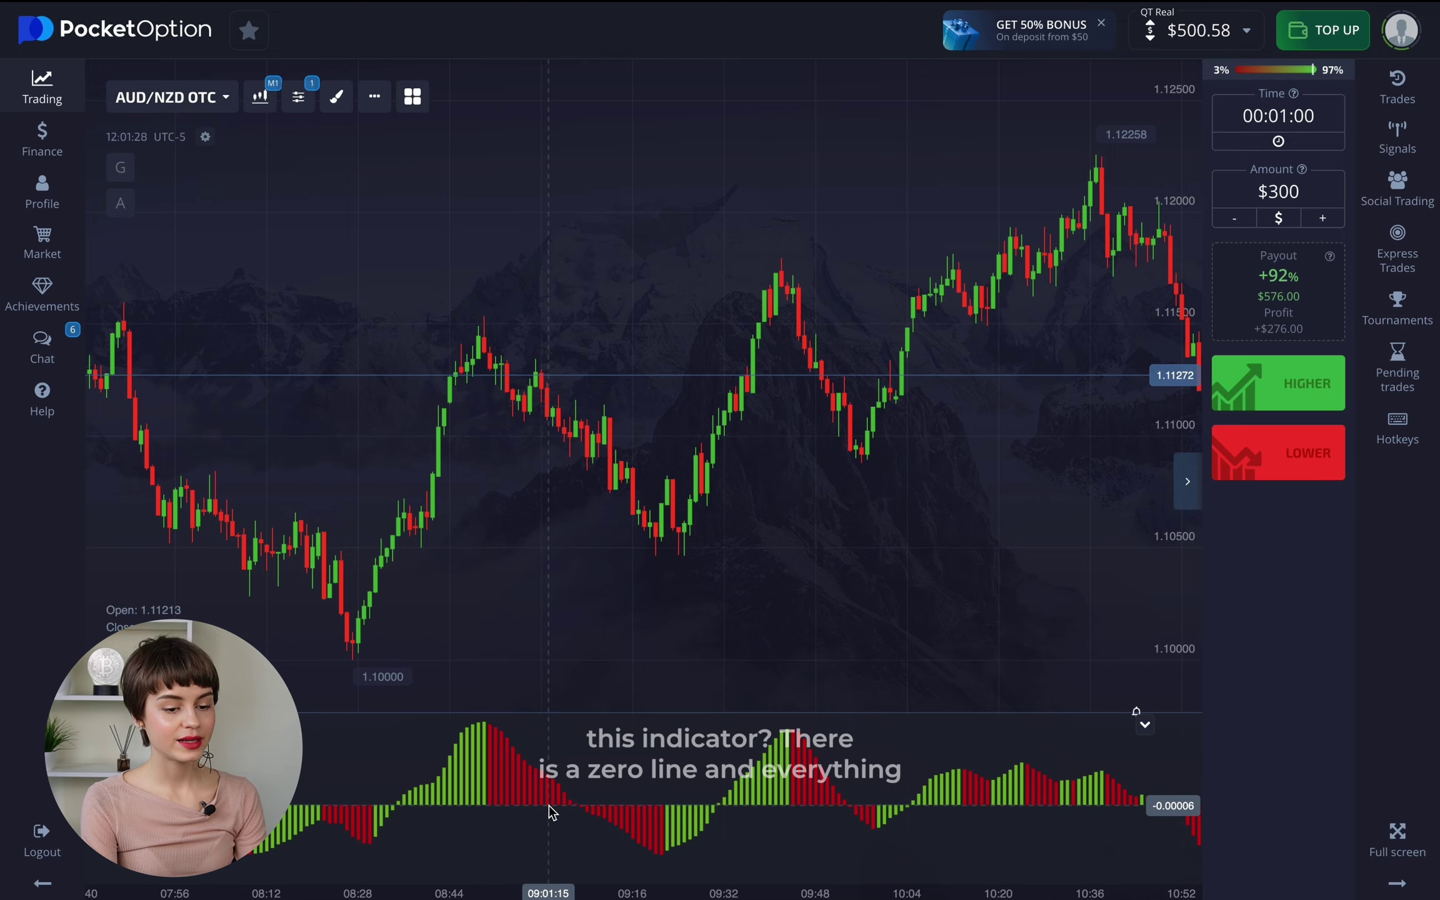
left_click_drag(781, 546, 419, 550)
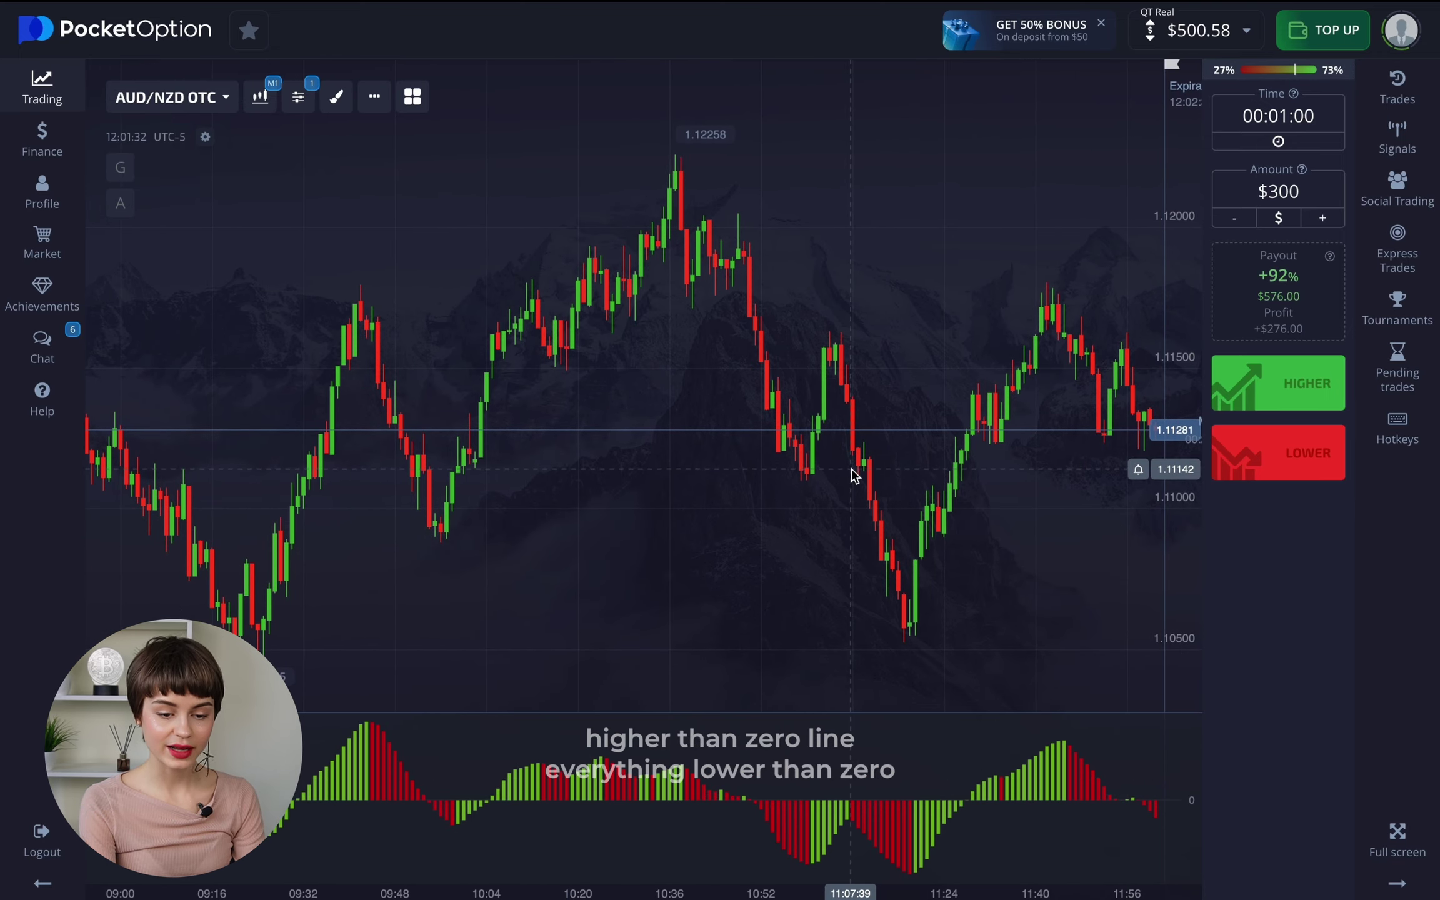
left_click_drag(854, 475, 578, 475)
left_click(171, 97)
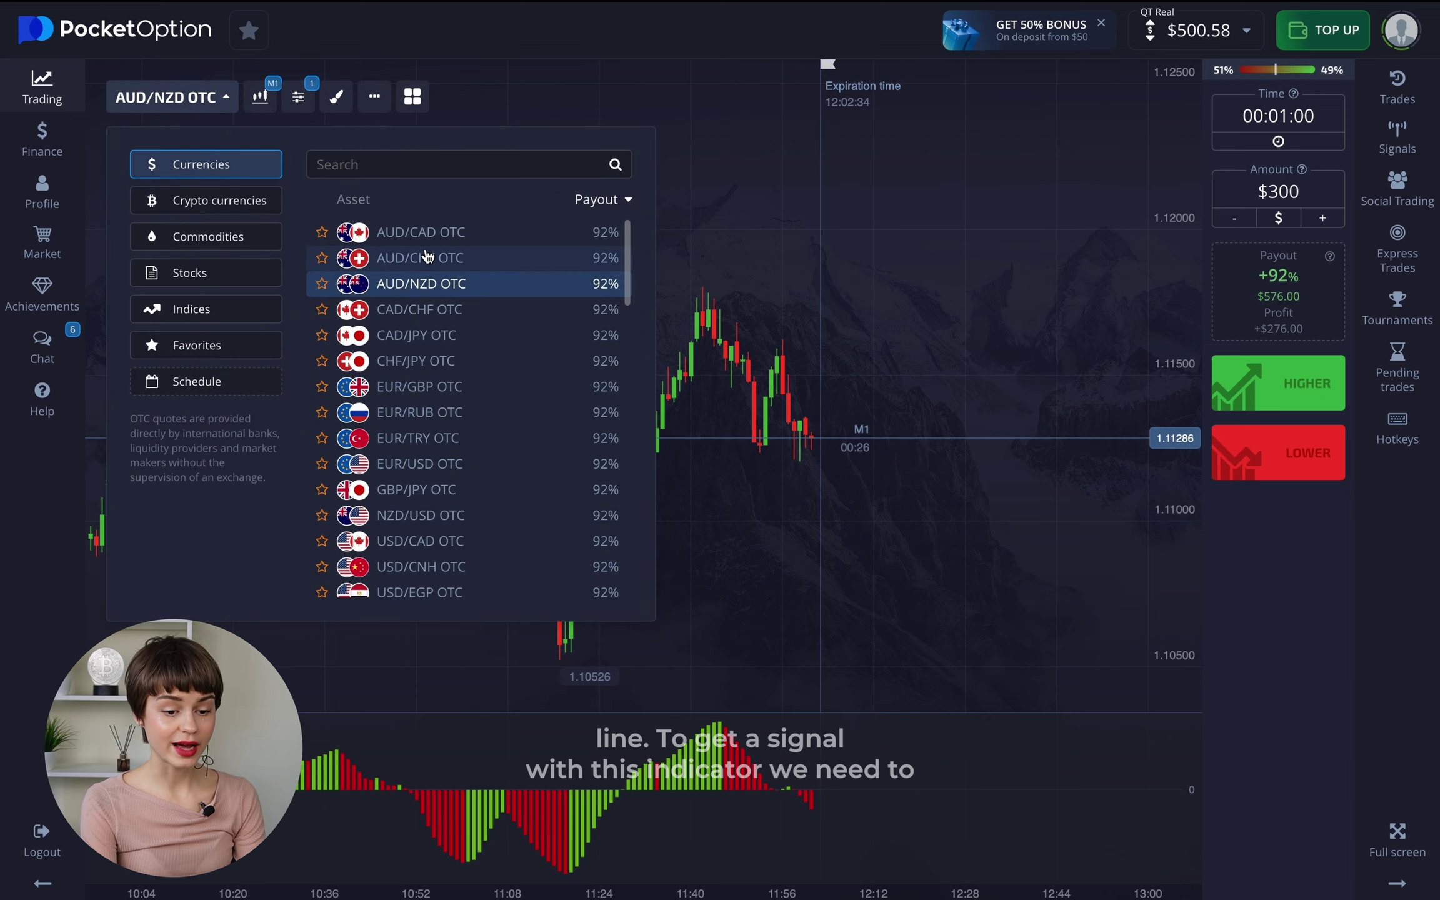
left_click(400, 235)
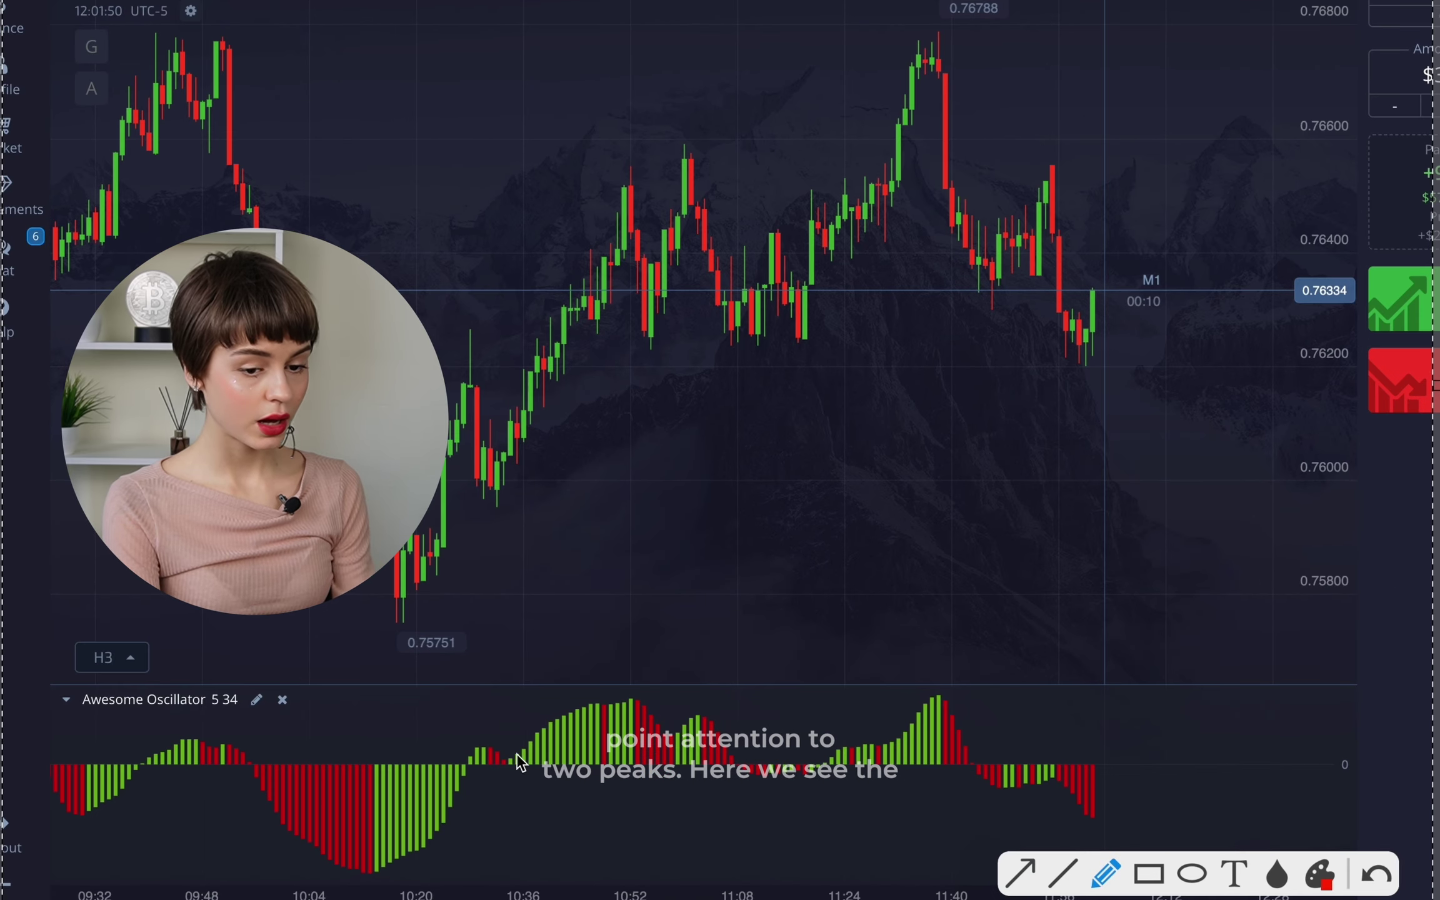
- Sketch red lines through the oscillator's two peaks and trough, then undo stray strokes
left_click_drag(652, 729, 668, 743)
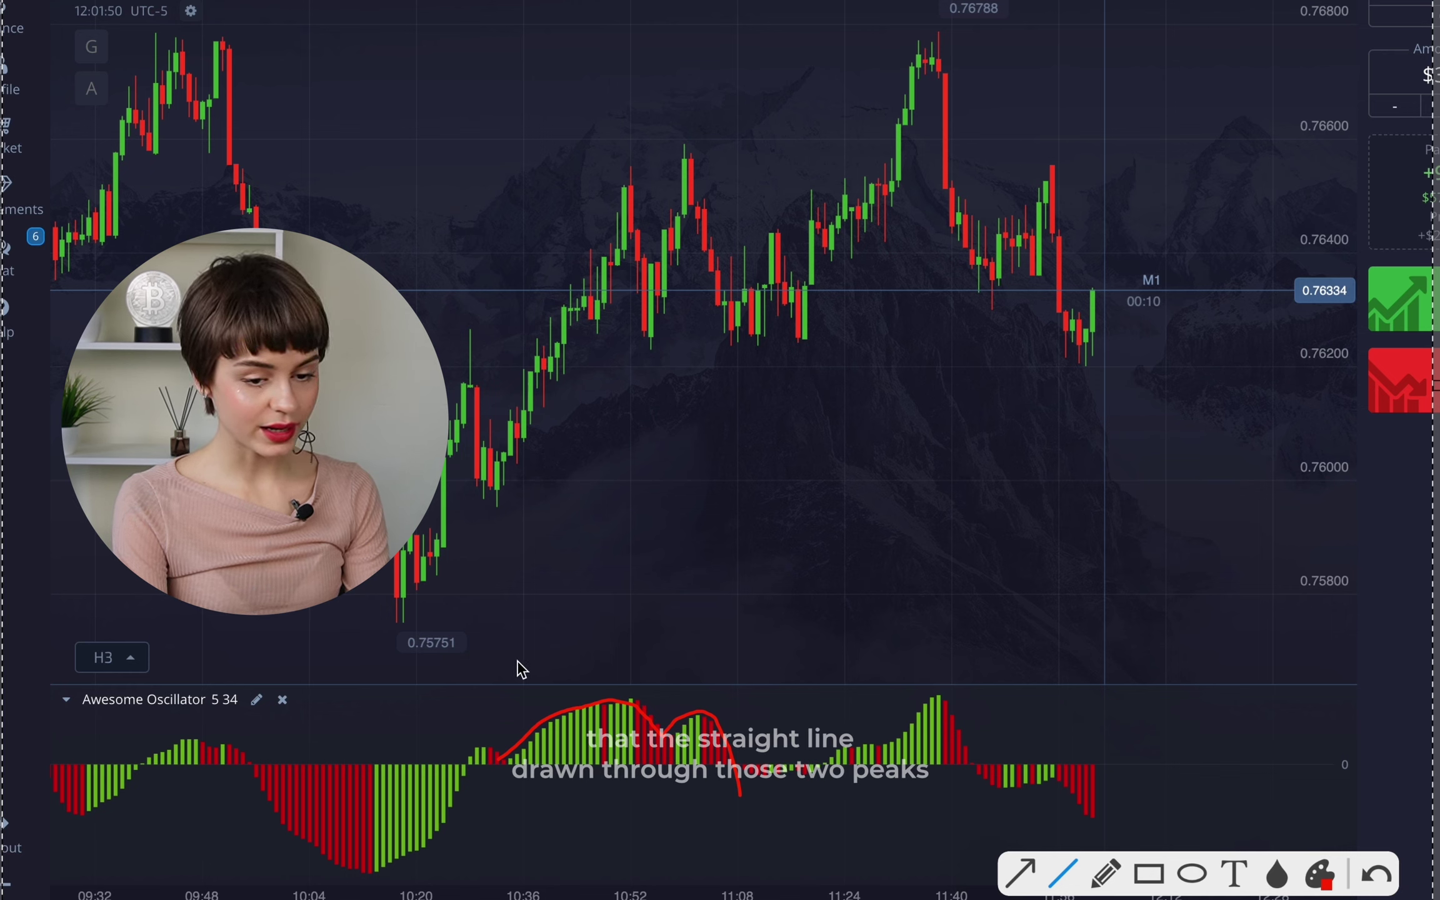
mouse_move(495, 668)
left_mouse_down()
mouse_move(997, 749)
mouse_move(1020, 775)
left_mouse_up()
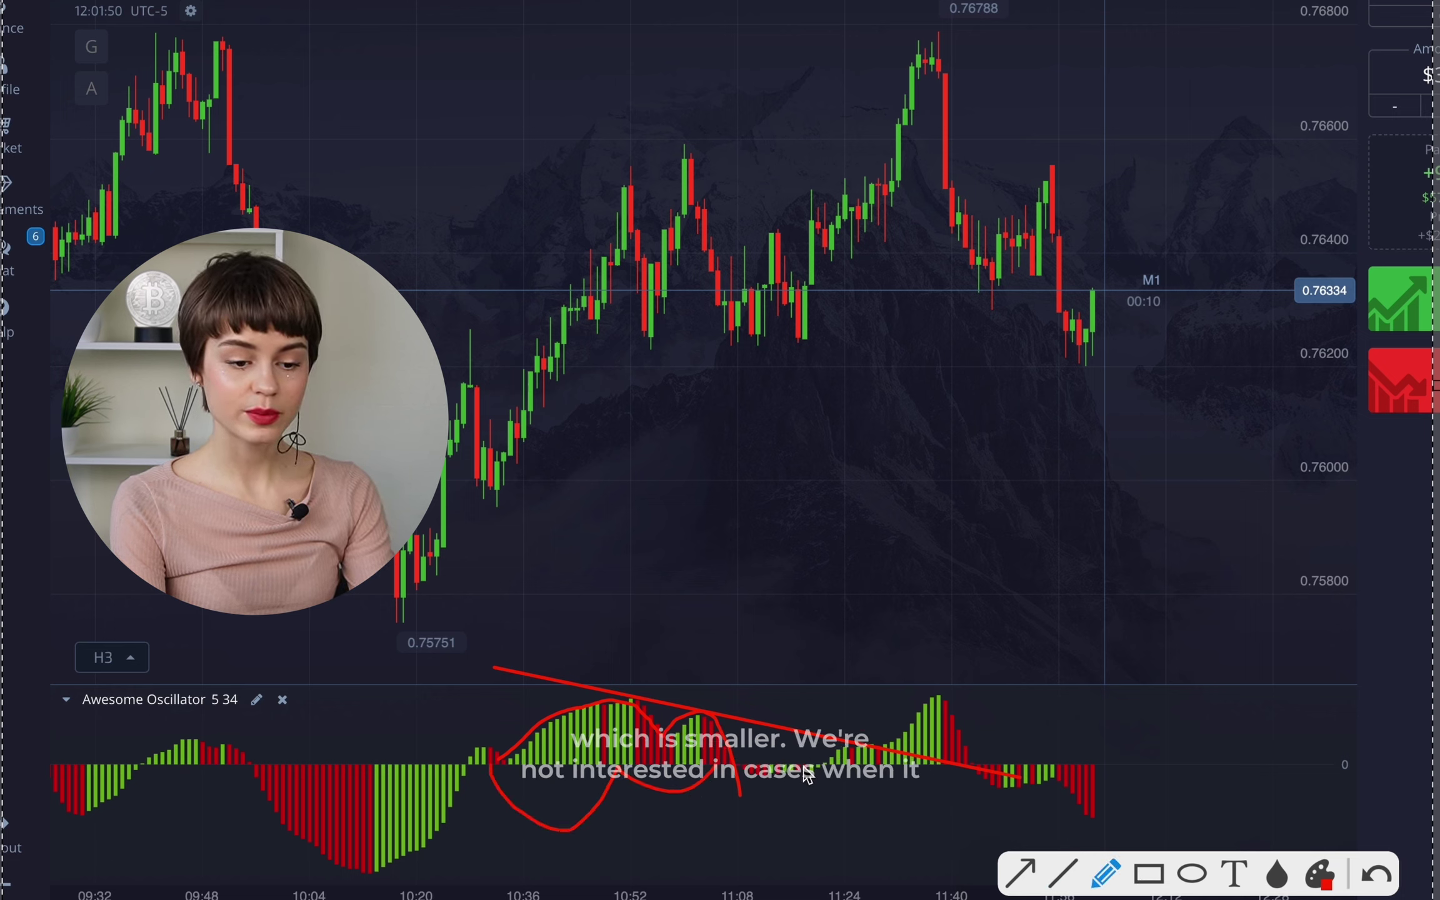
left_click_drag(868, 779, 1039, 774)
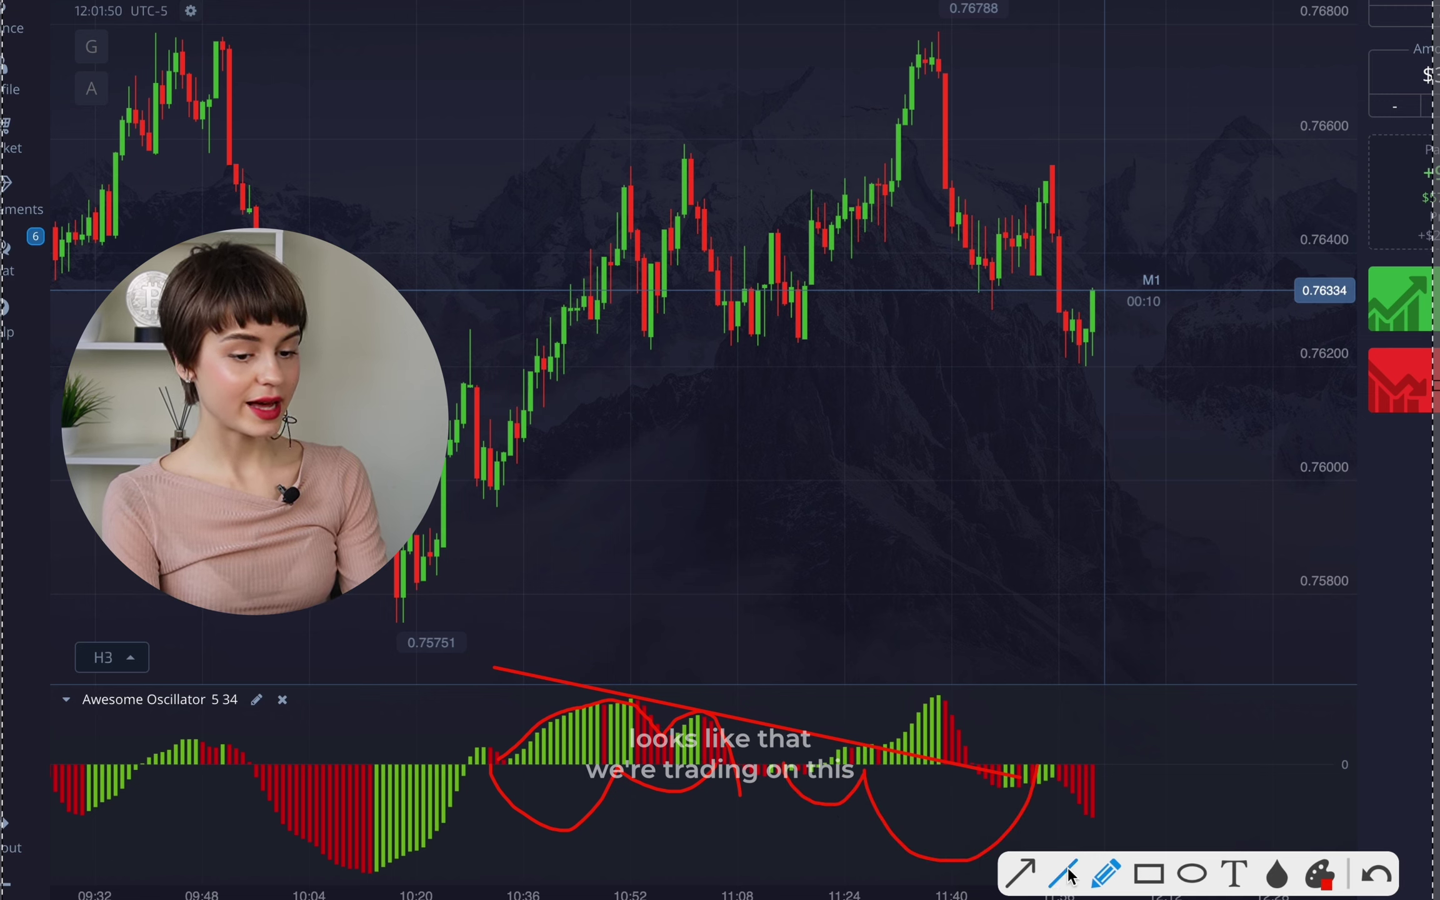
left_click_drag(482, 848, 937, 719)
left_click(1377, 871)
left_click(1377, 871)
left_click(1377, 871)
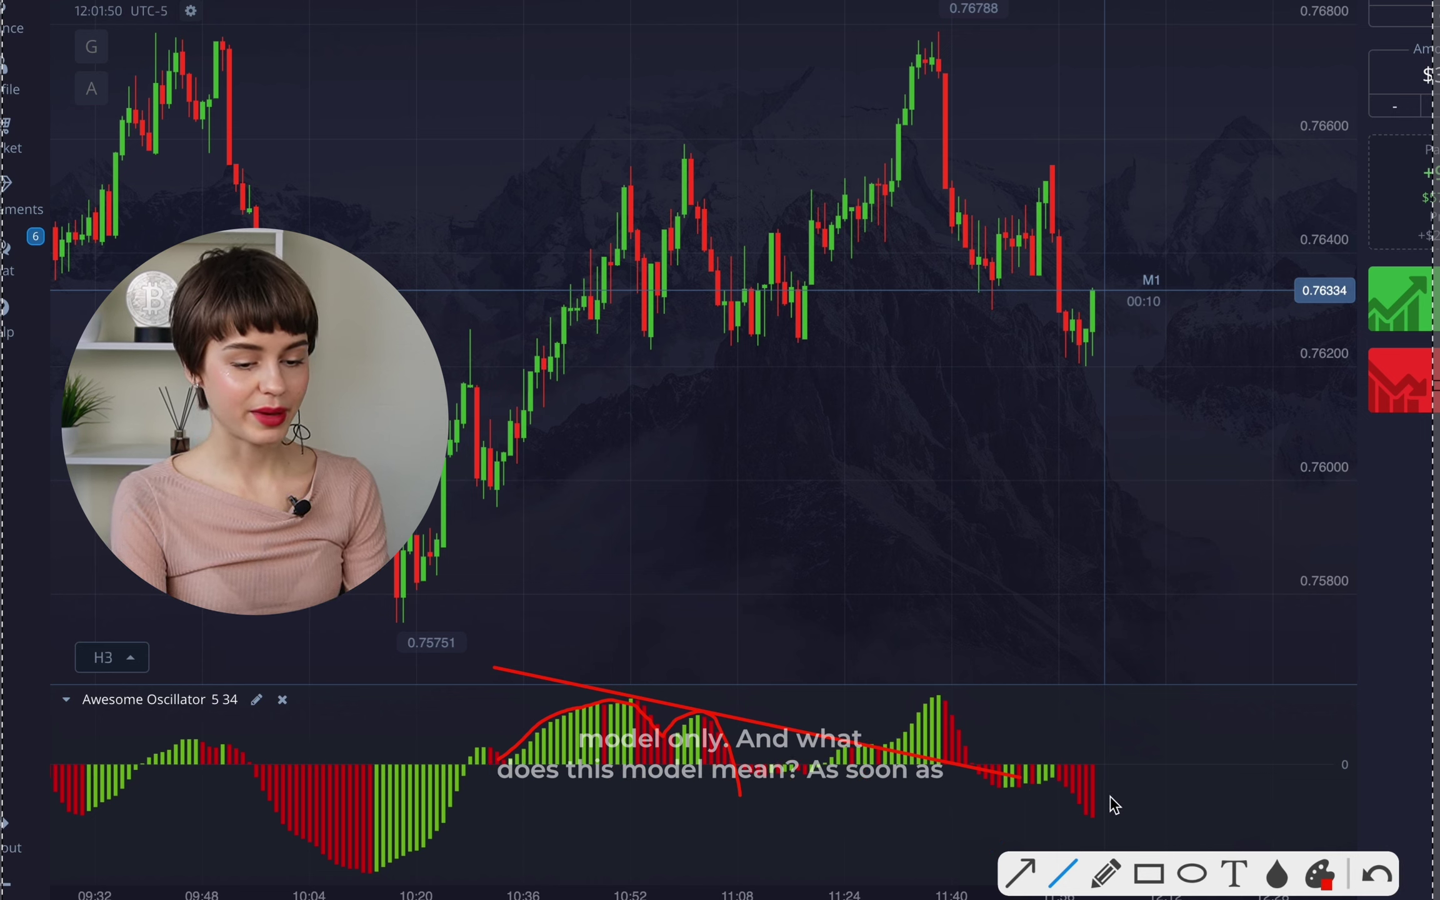
- Draw arrows linking the second peak and troughs to the candles, plus a lower-bet arrow
left_click_drag(756, 602, 710, 700)
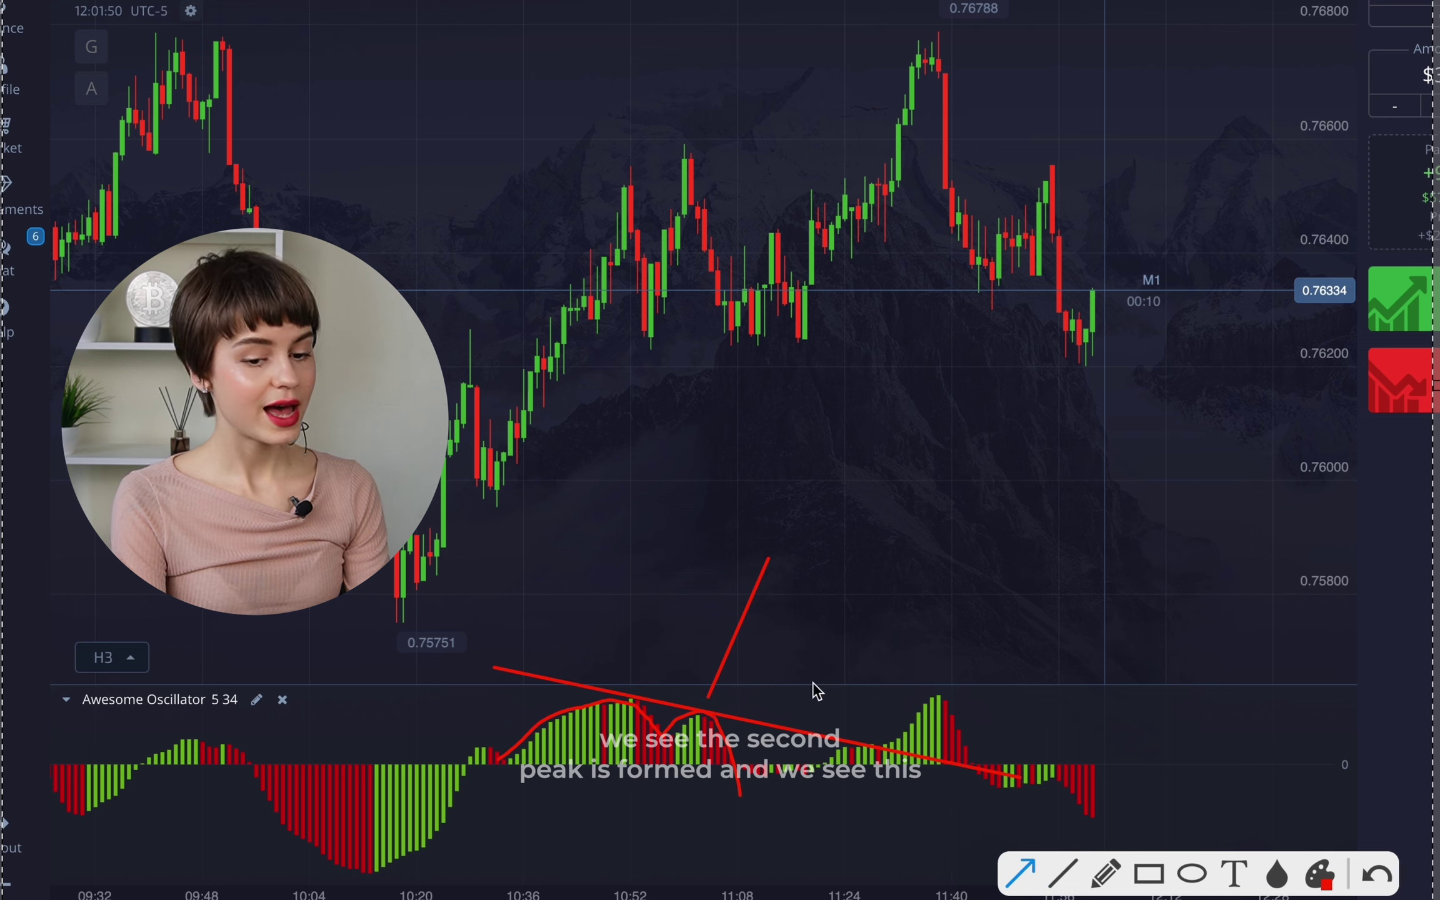
left_click_drag(768, 561, 707, 690)
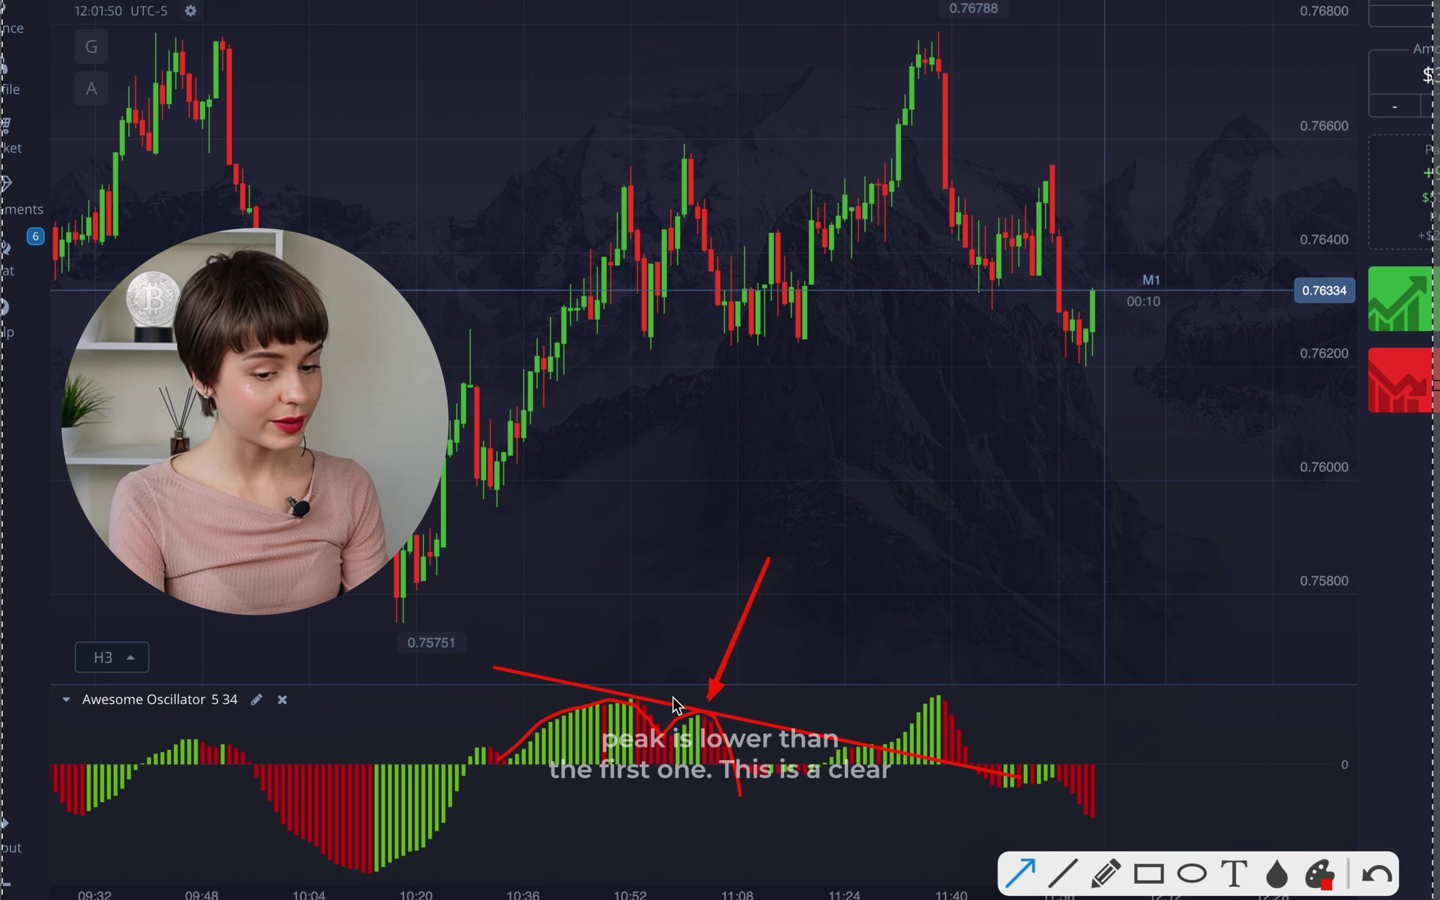
left_click_drag(698, 699, 705, 263)
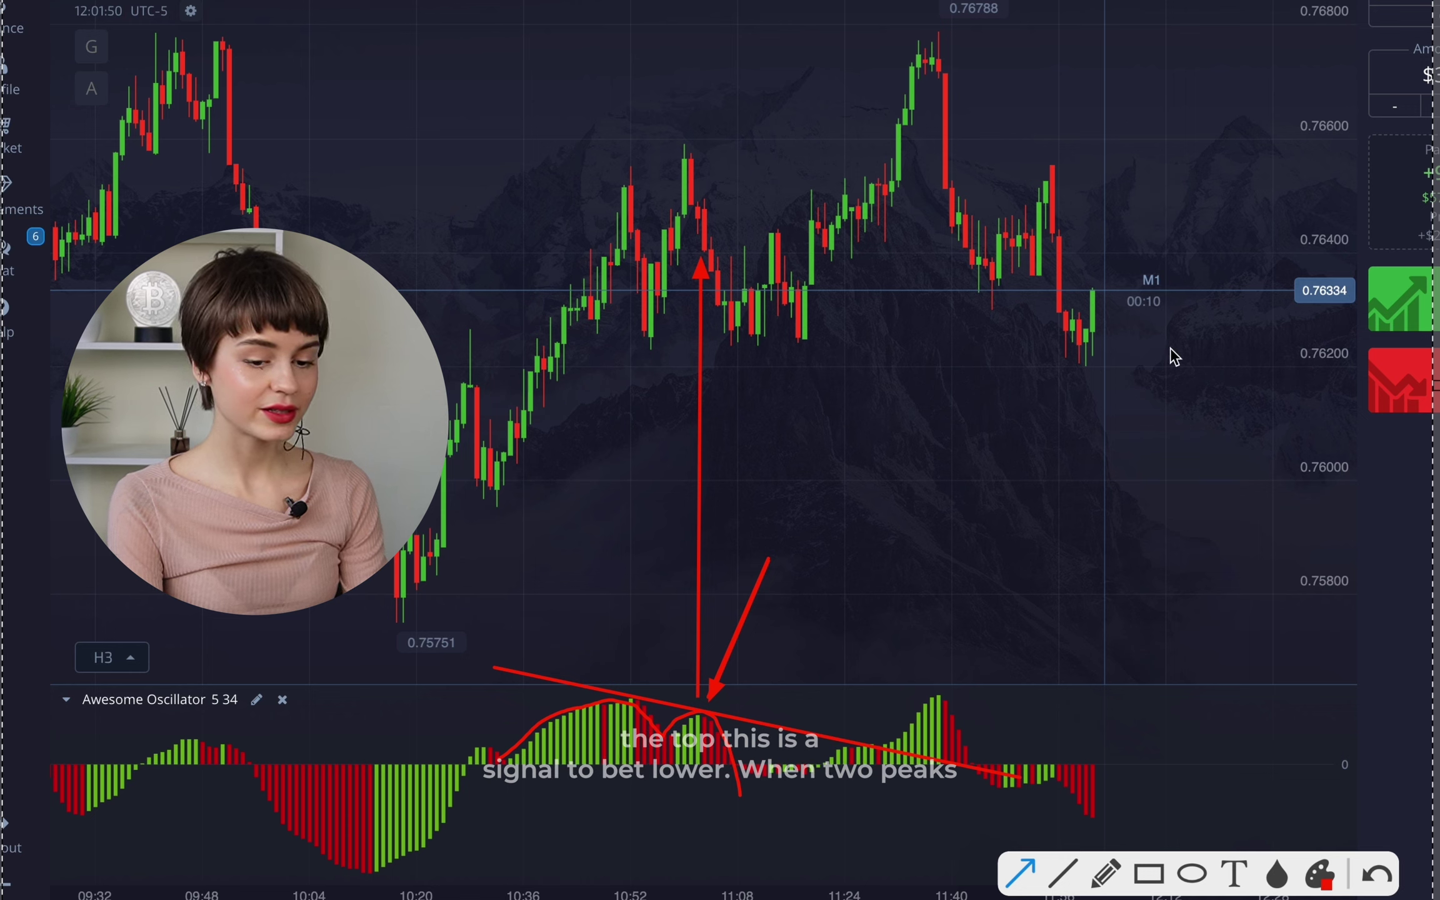
left_click_drag(1323, 357, 1336, 368)
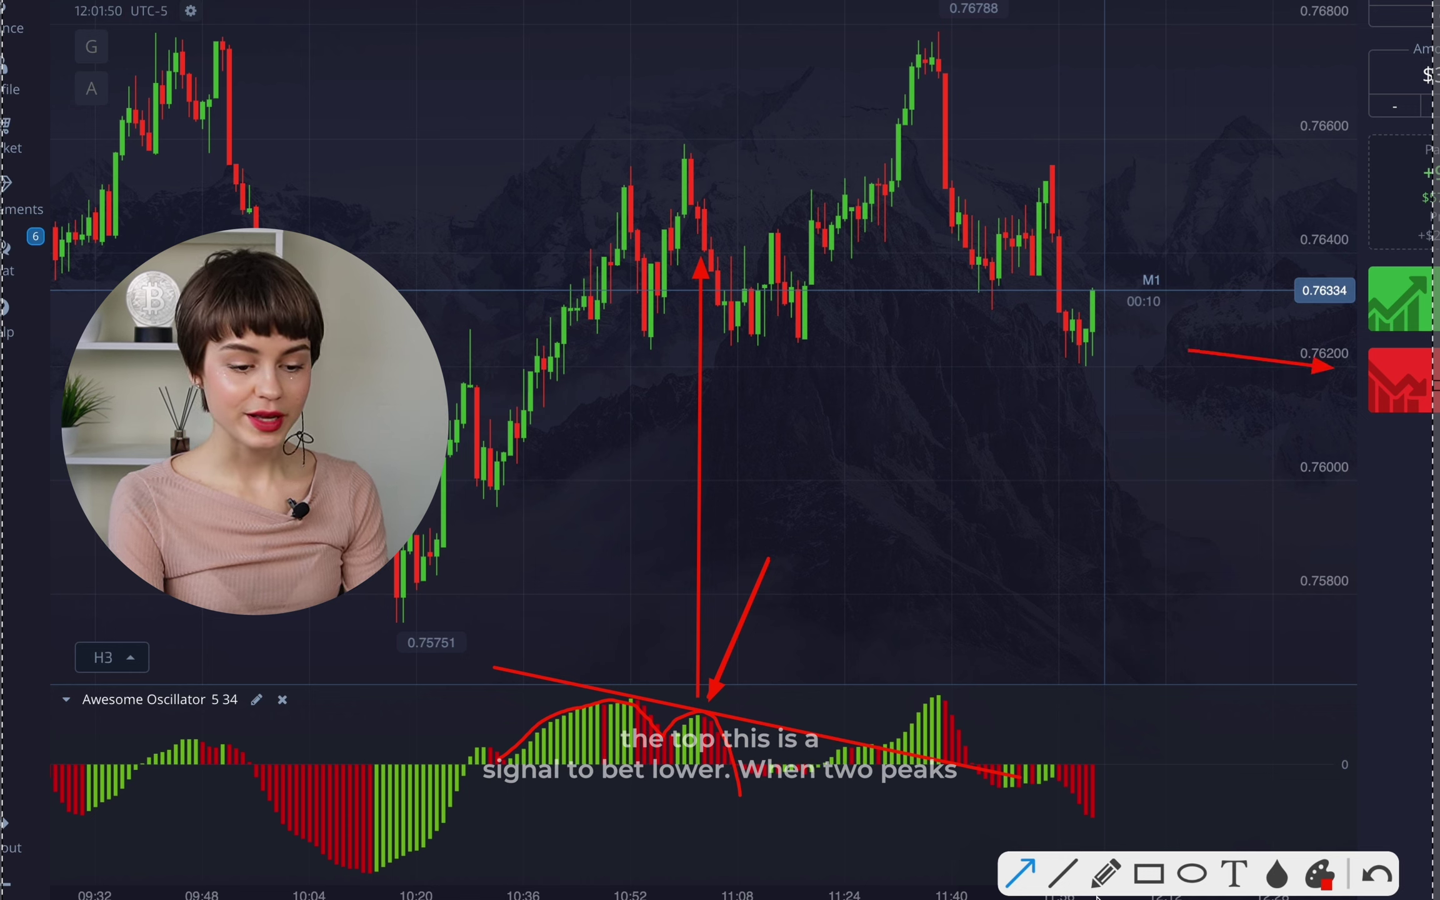
mouse_move(759, 775)
left_mouse_down()
mouse_move(833, 795)
mouse_move(906, 765)
left_mouse_up()
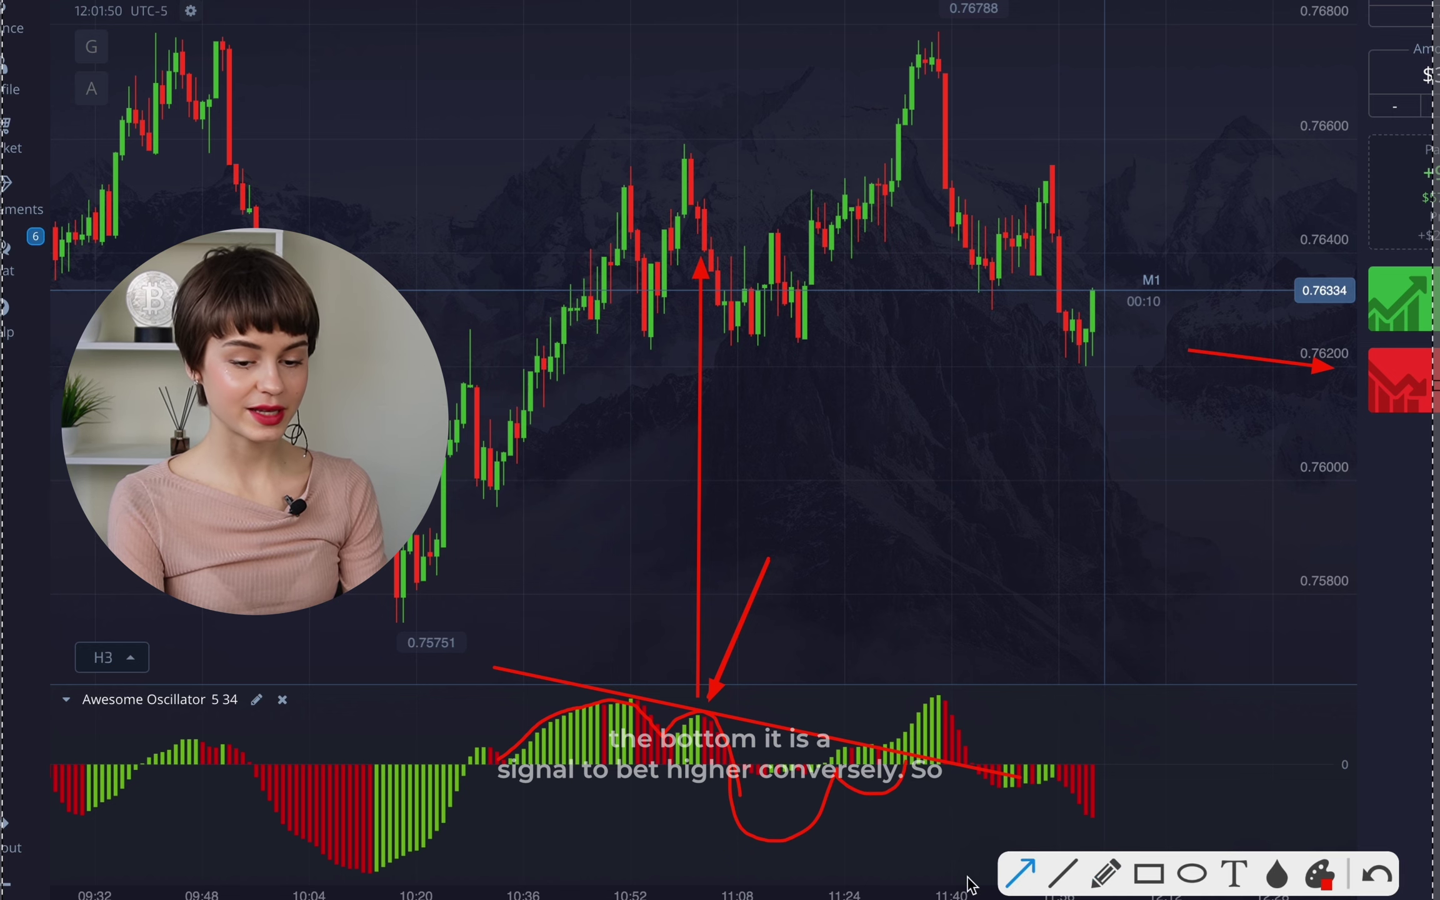
left_click_drag(752, 870, 987, 743)
left_click_drag(886, 772, 885, 339)
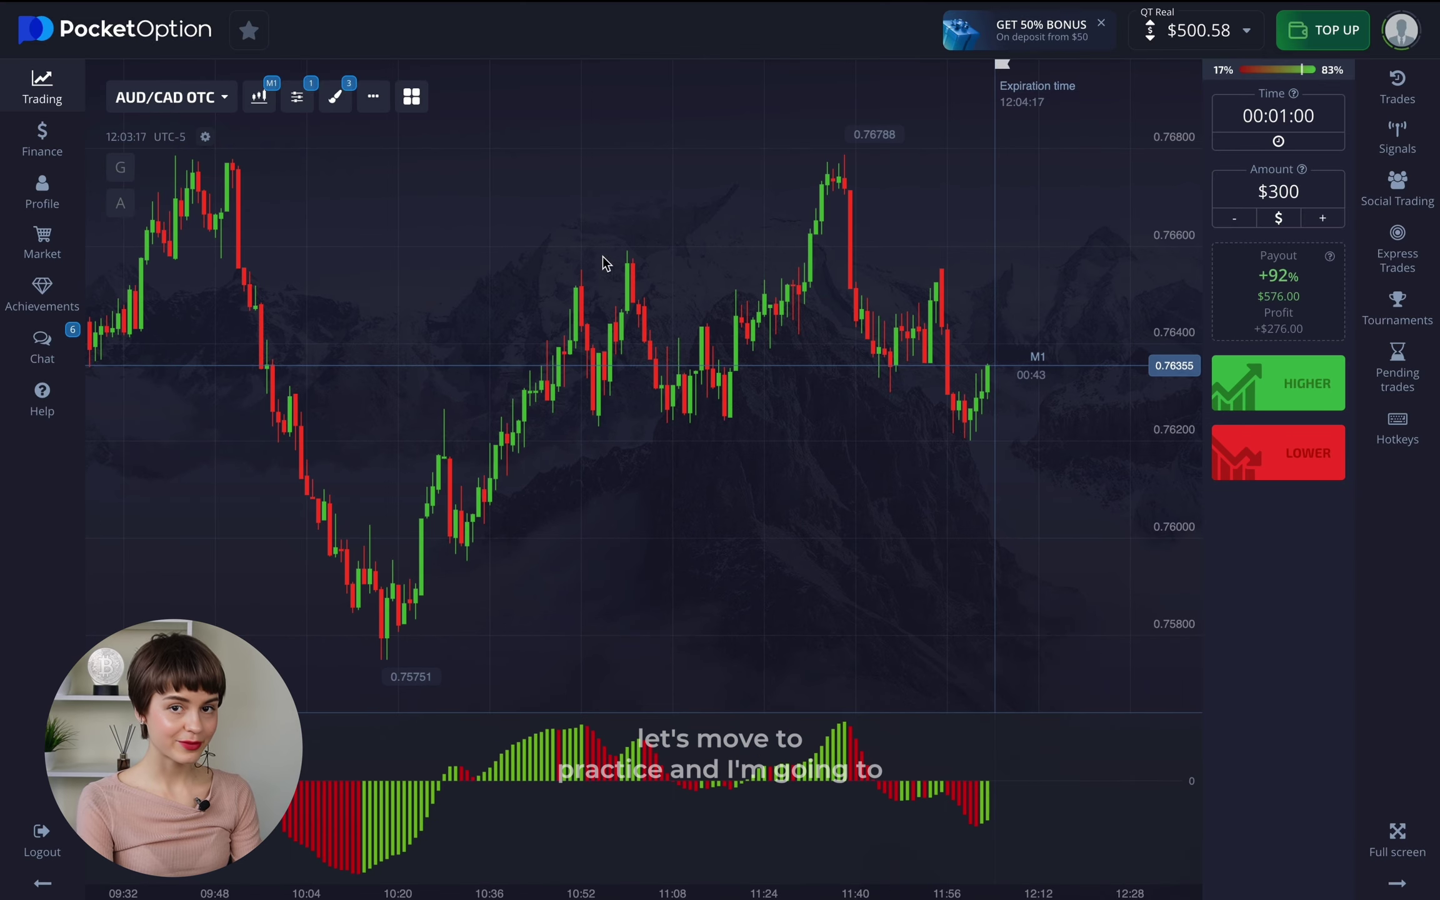
- Switch to CHF/JPY OTC and mark the rising trough line and first green oscillator column
left_click(180, 100)
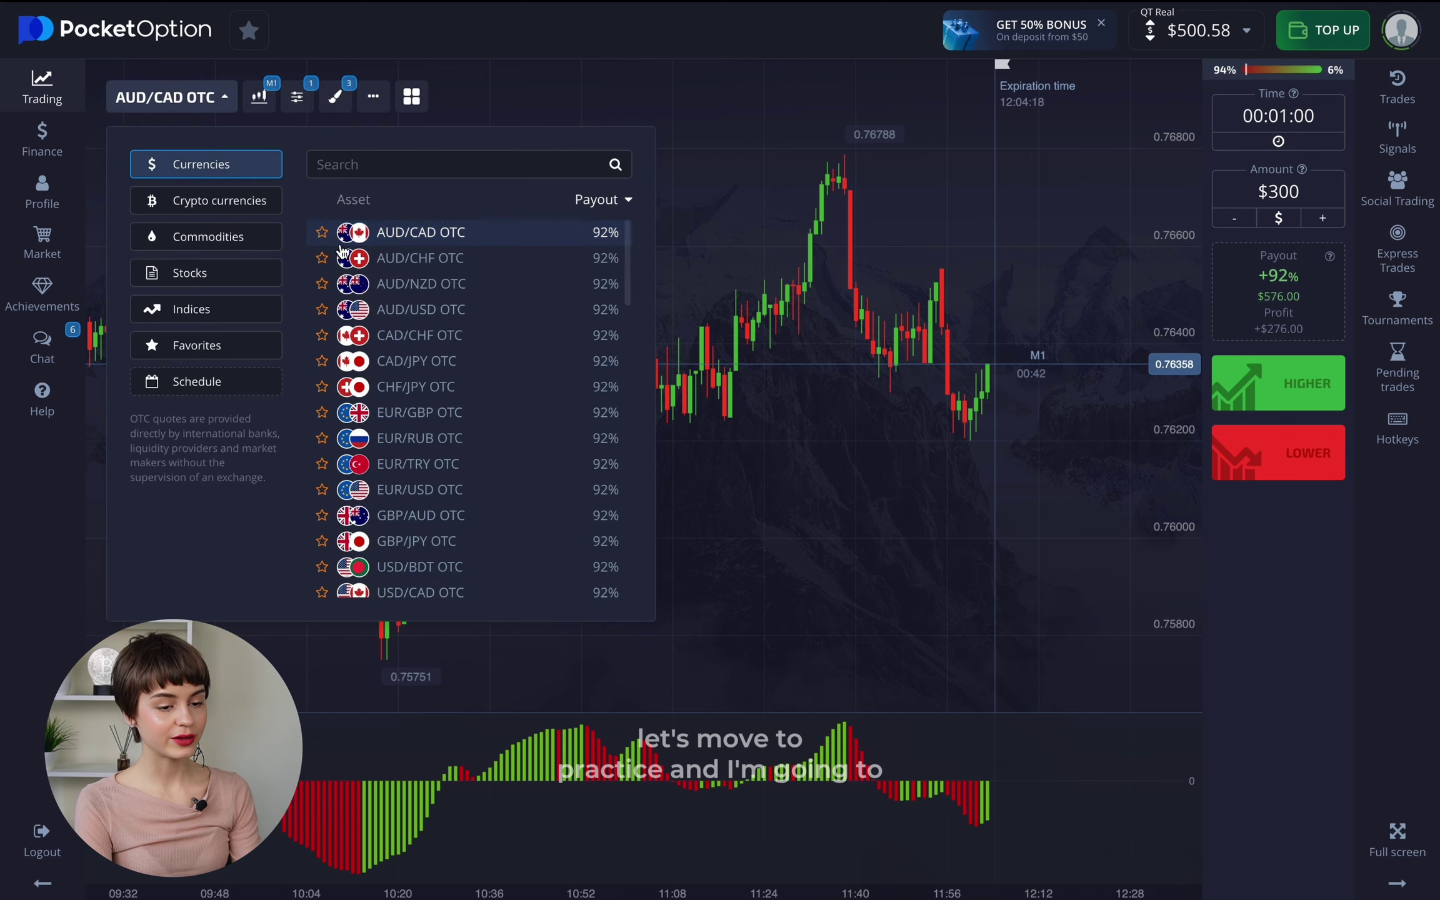
left_click(375, 336)
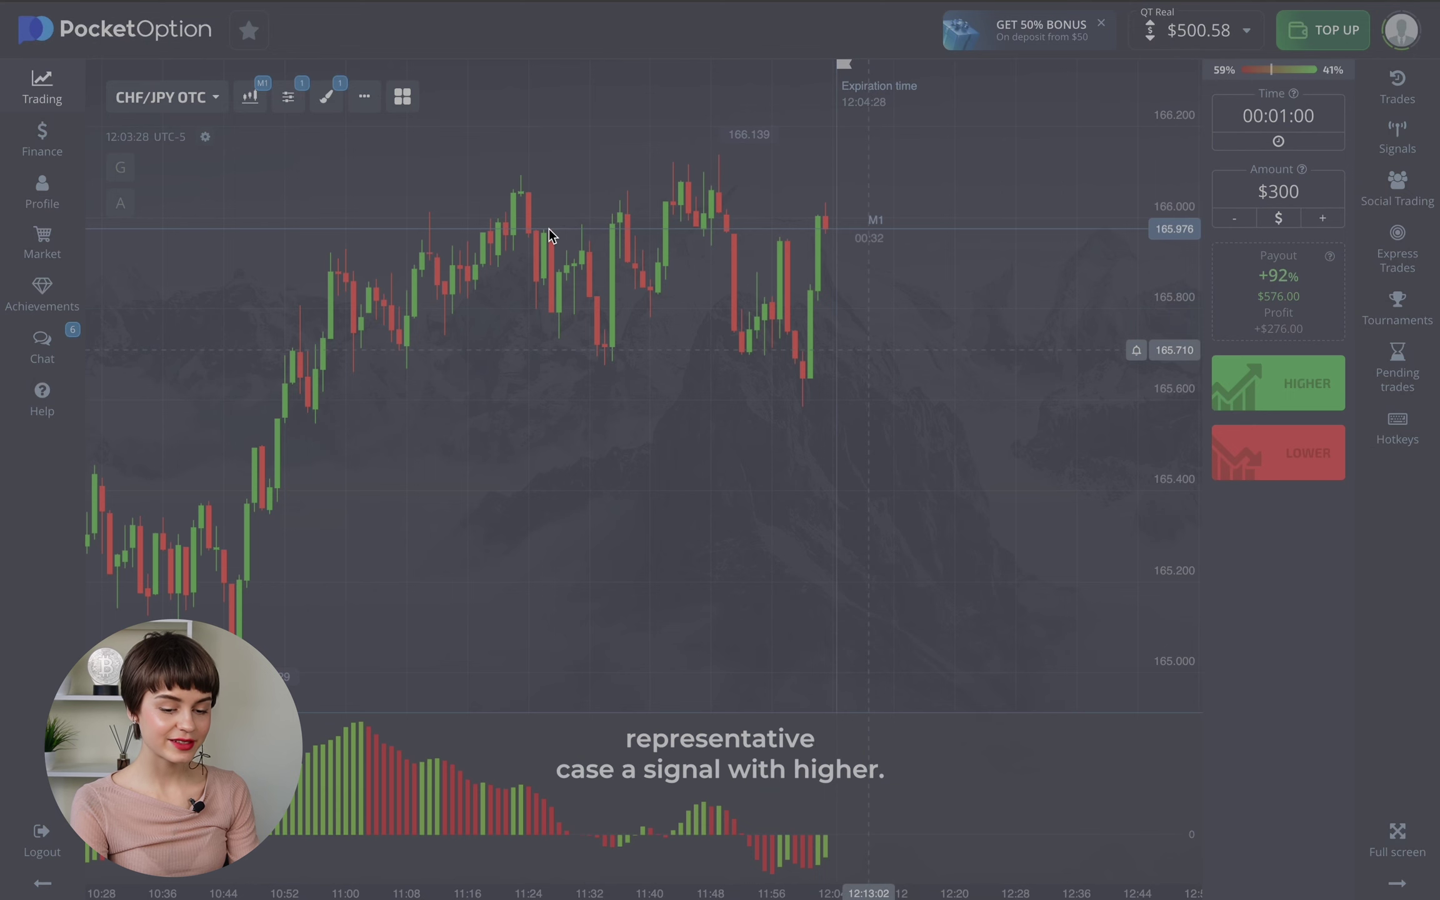
left_click_drag(197, 106, 1301, 899)
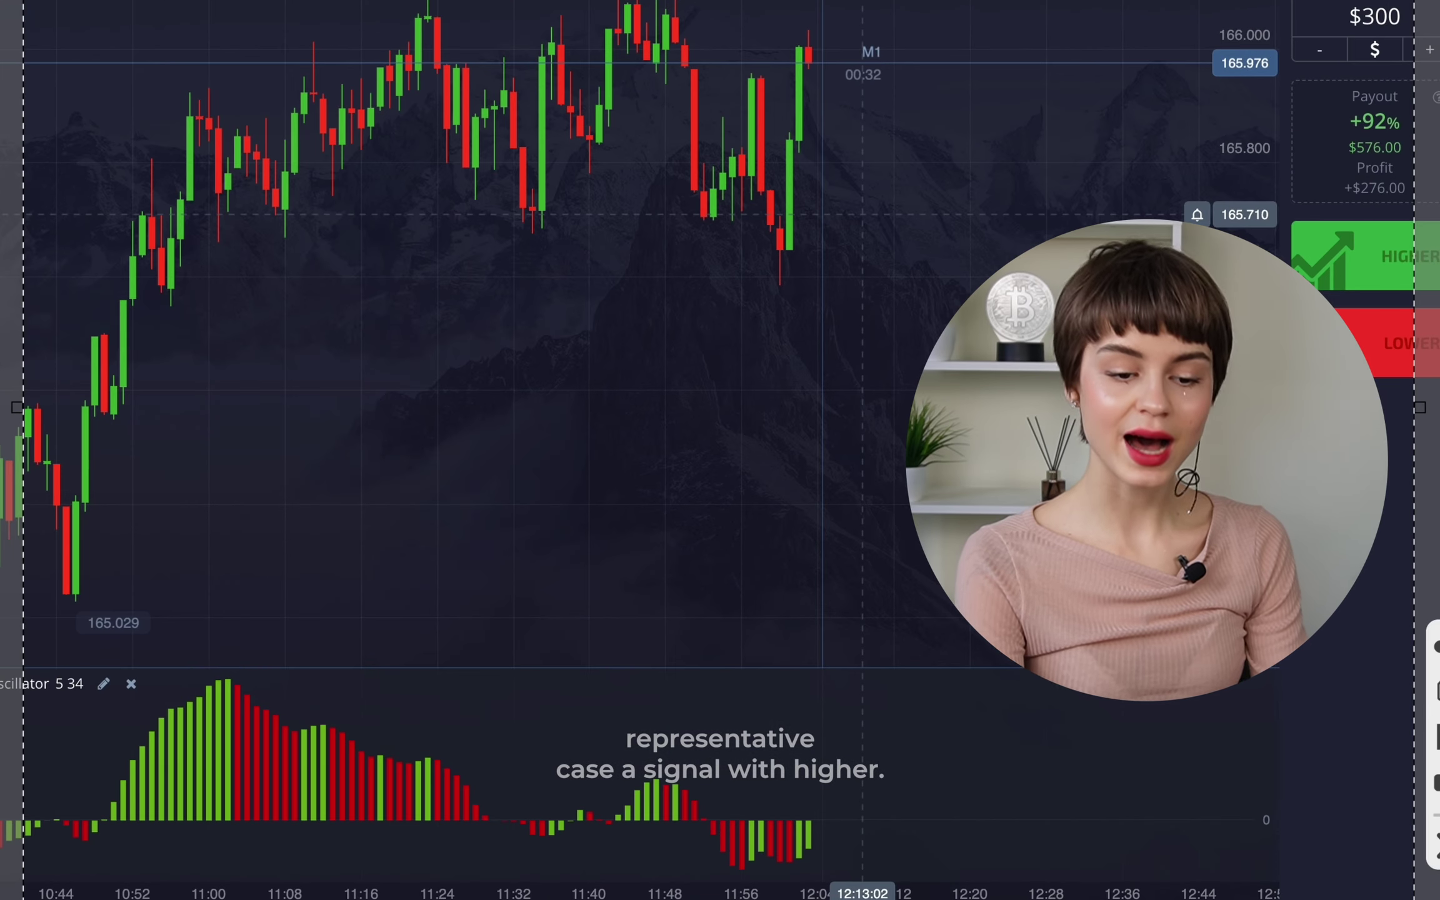
left_click_drag(709, 870, 938, 854)
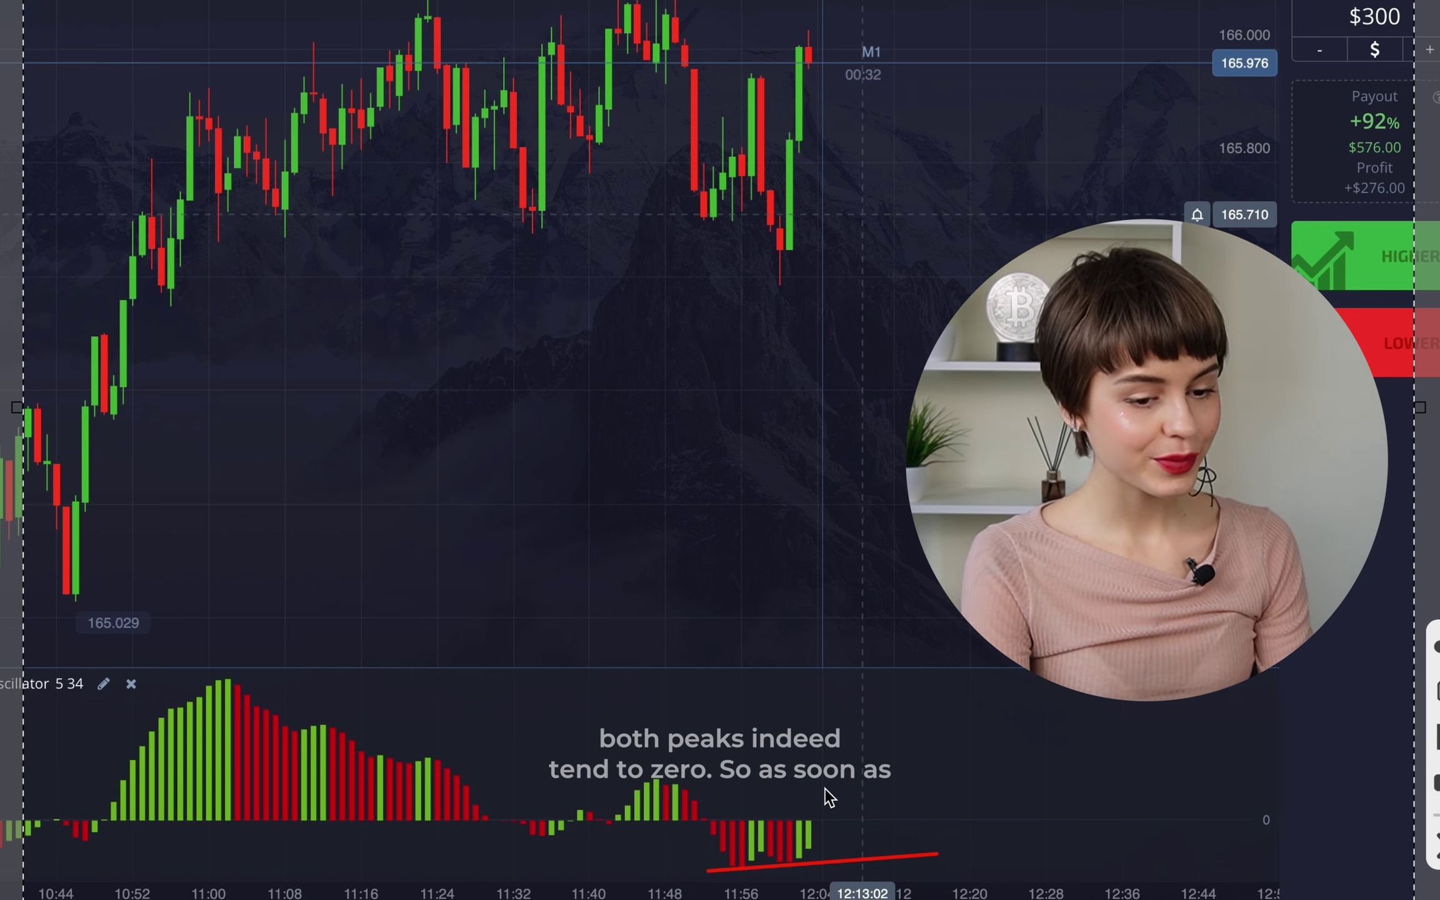
left_click_drag(882, 760, 806, 855)
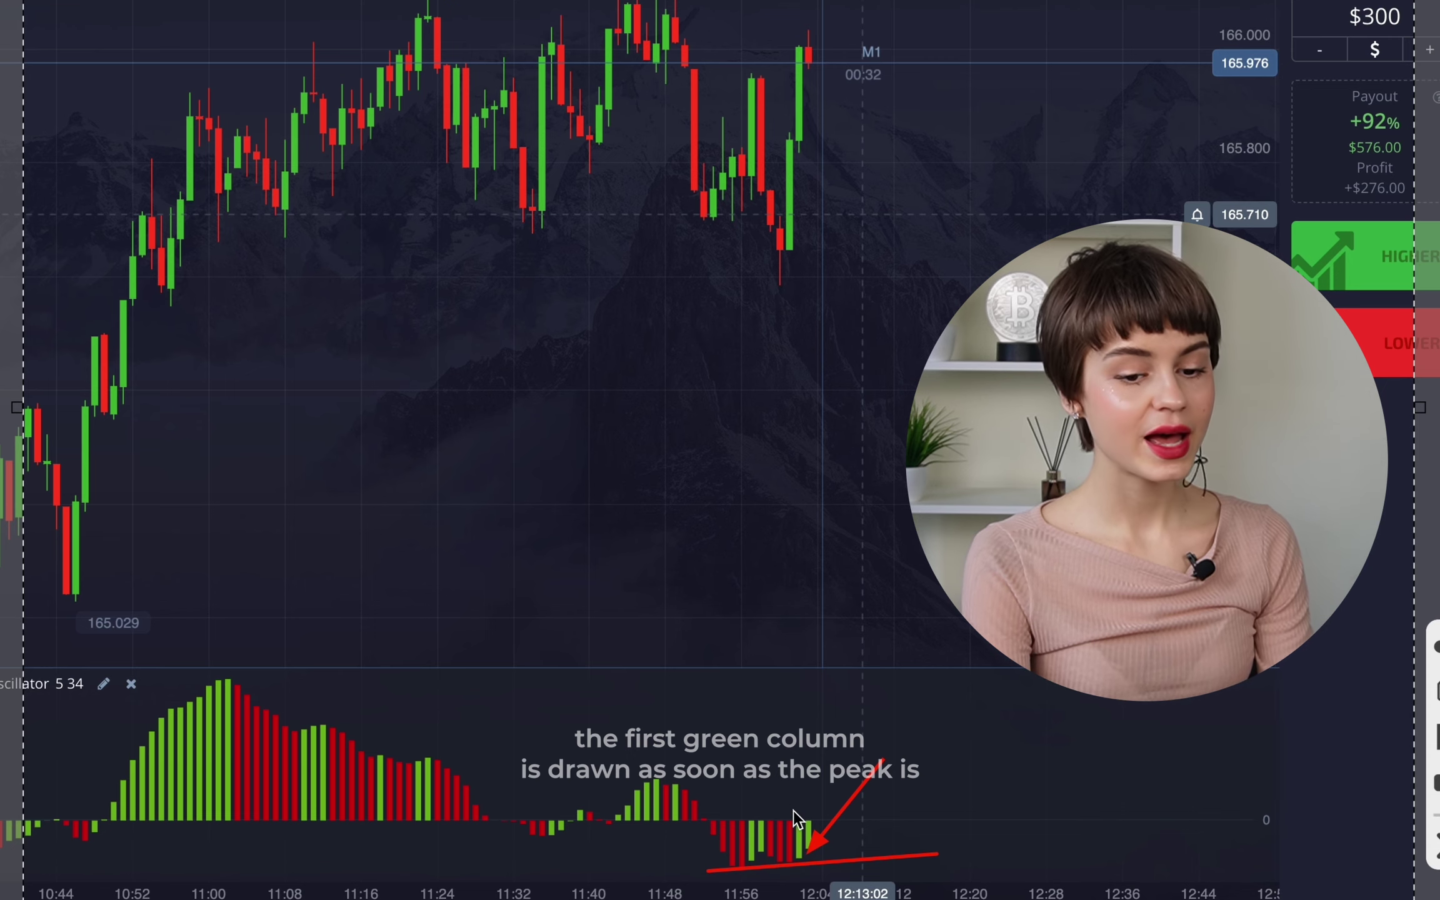
mouse_move(793, 810)
left_mouse_down()
mouse_move(812, 316)
mouse_move(792, 260)
mouse_move(857, 23)
left_mouse_up()
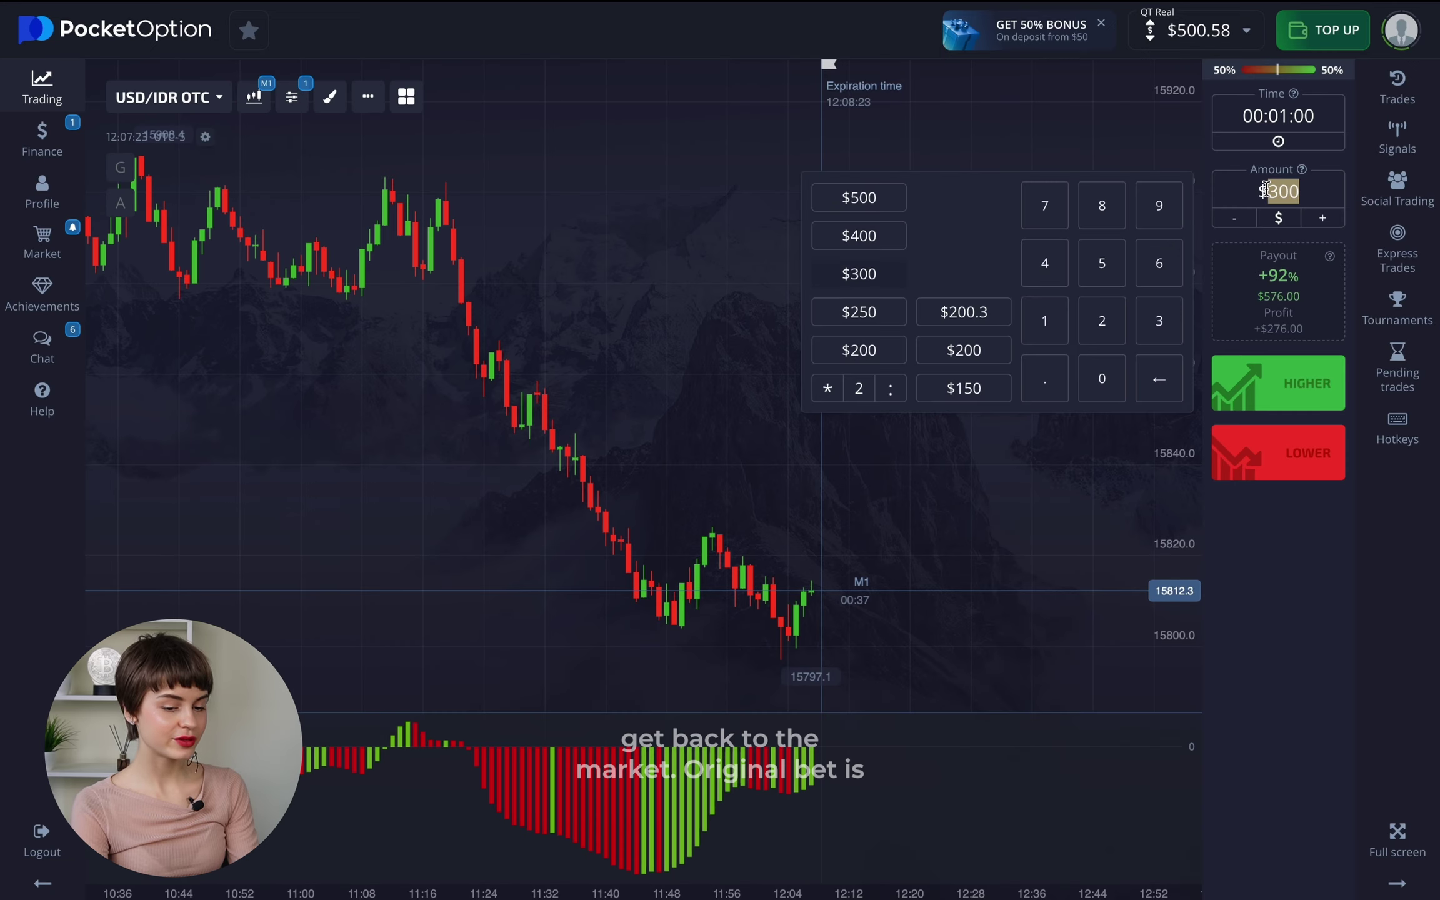
- Place a $150 one-minute Higher trade on USD/IDR OTC
type("150")
left_click(1294, 381)
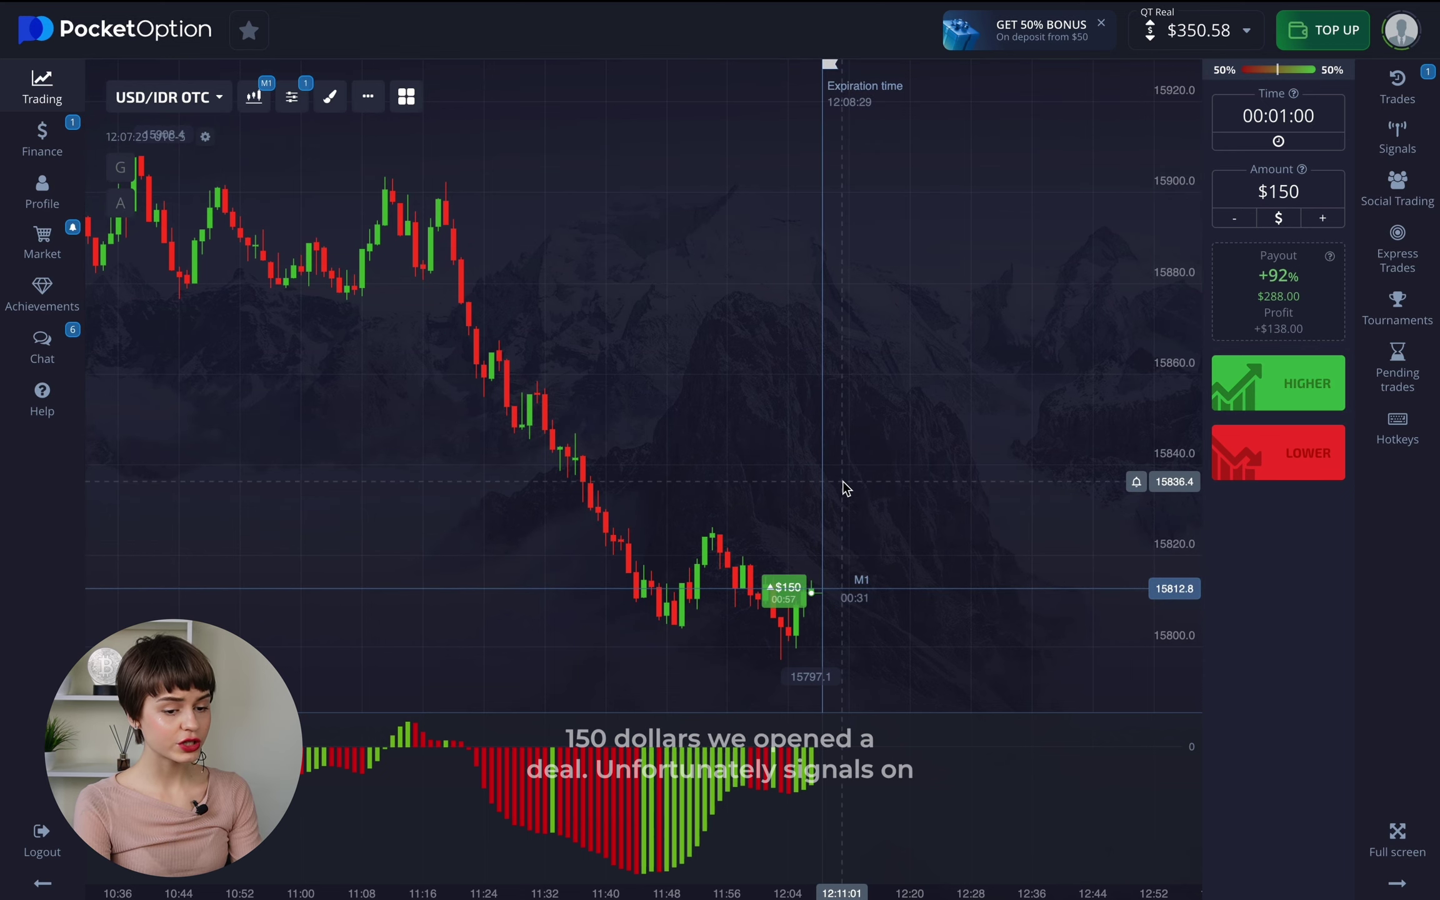
scroll(845, 487, "up", 1)
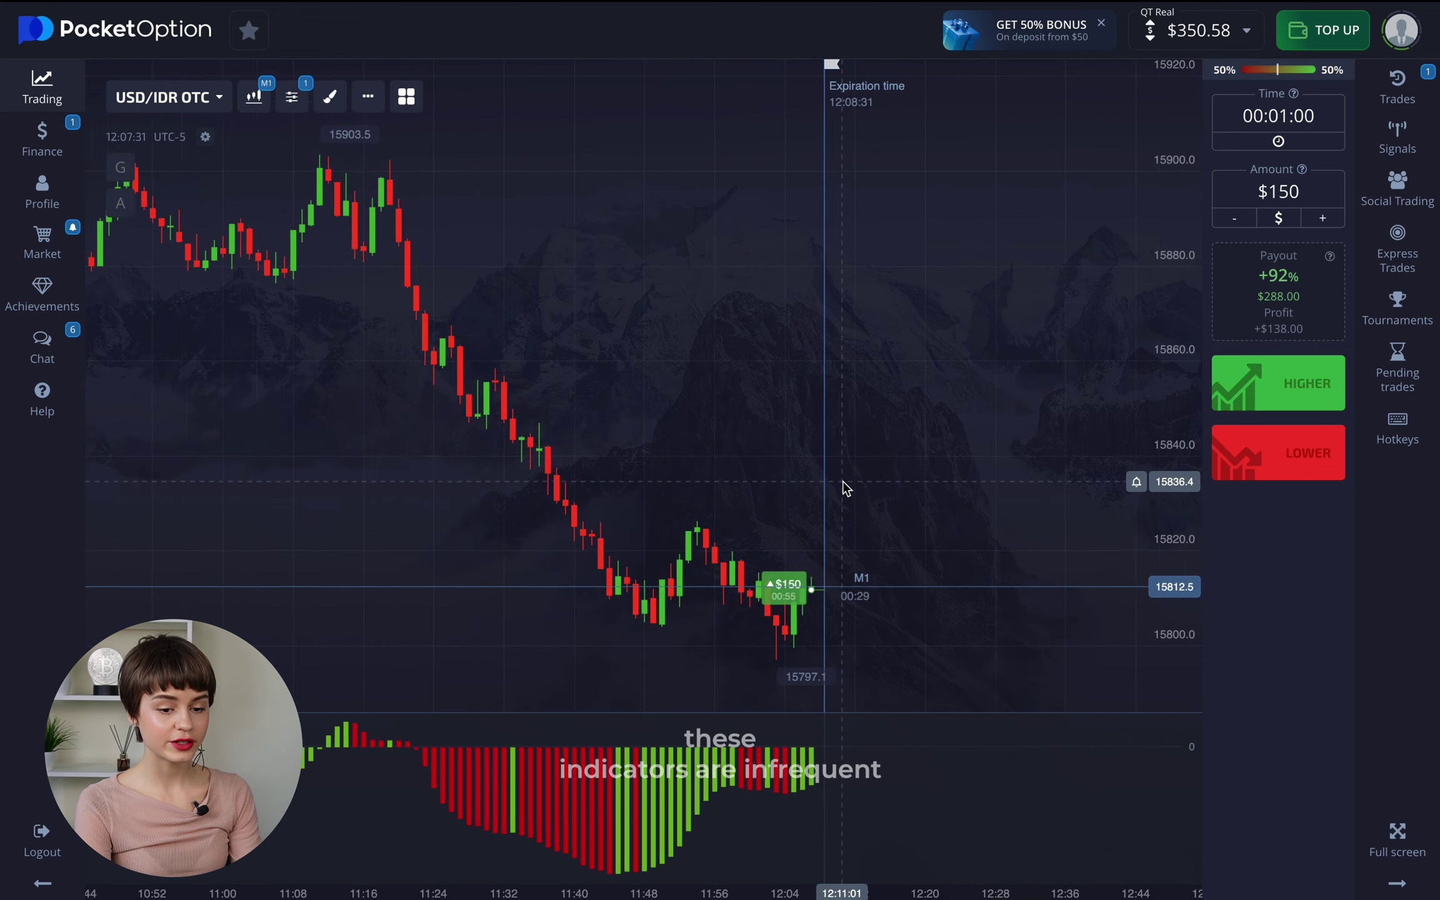
scroll(844, 486, "up", 1)
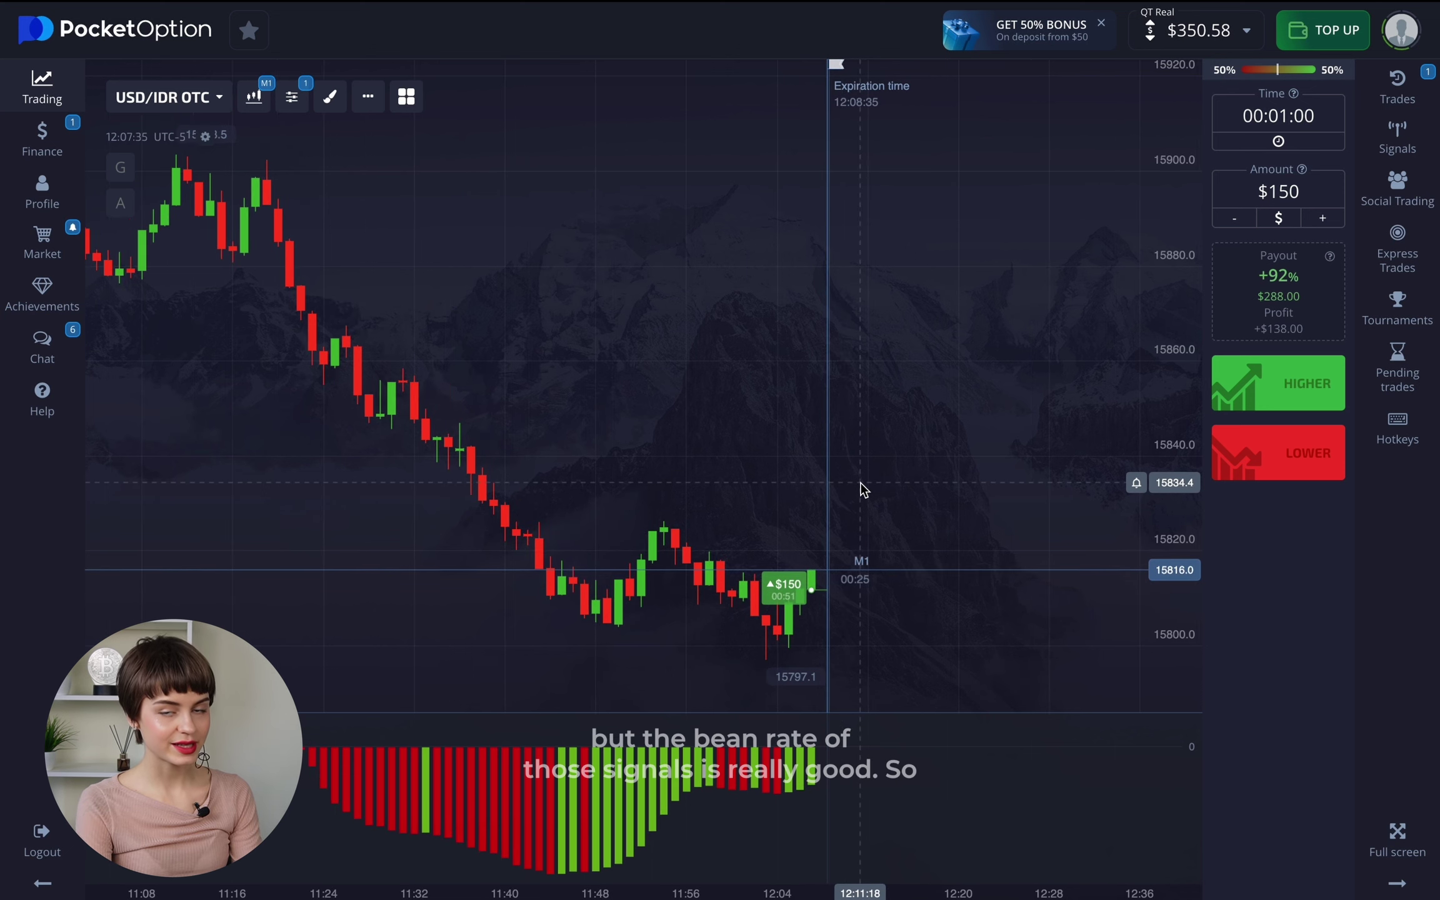
scroll(863, 489, "up", 1)
scroll(862, 489, "up", 1)
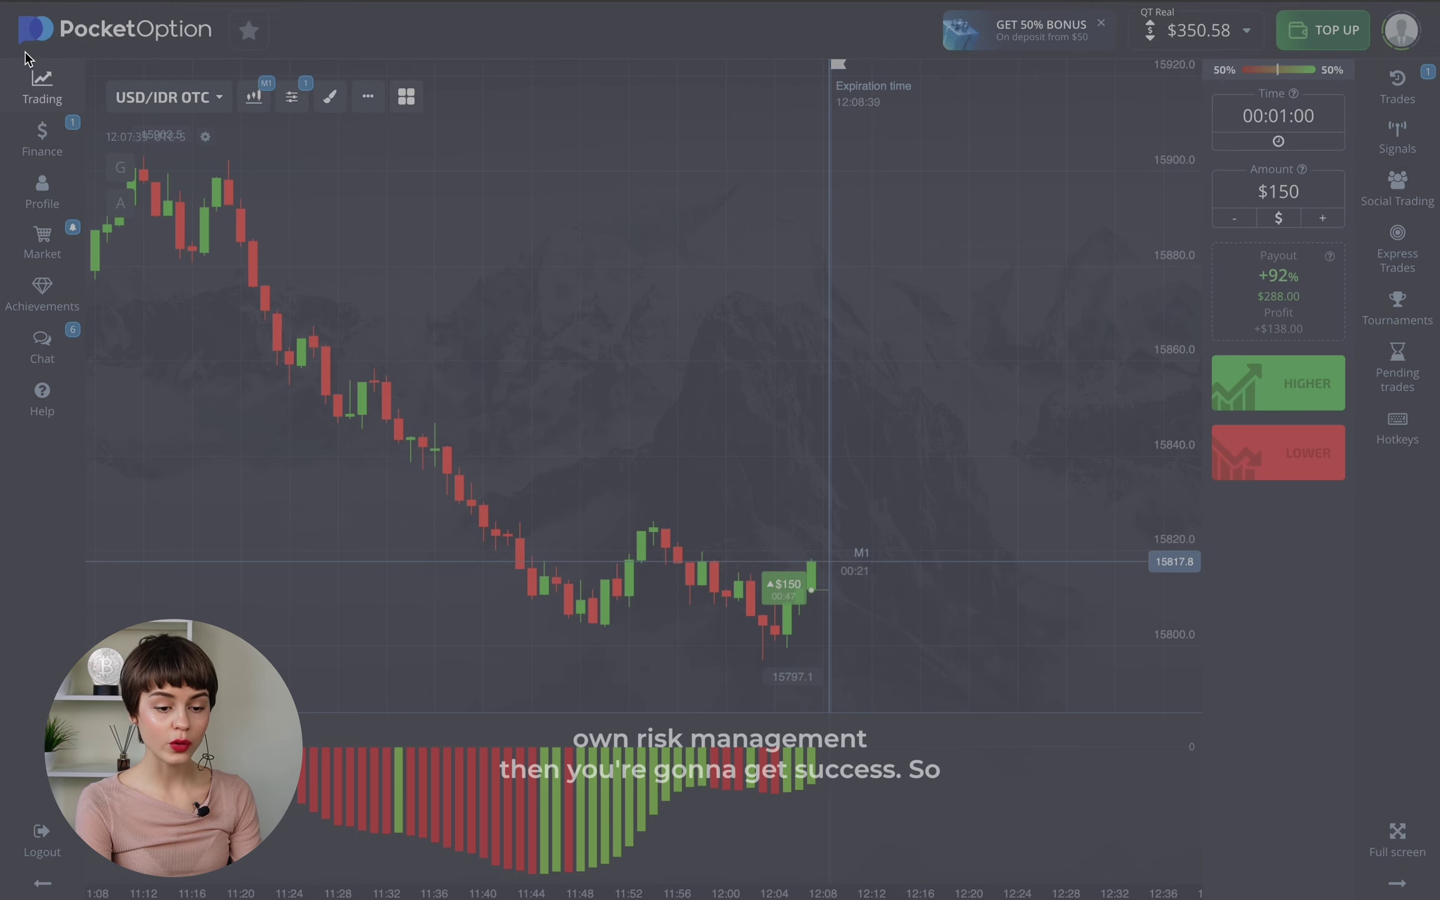
left_click_drag(4, 49, 1394, 898)
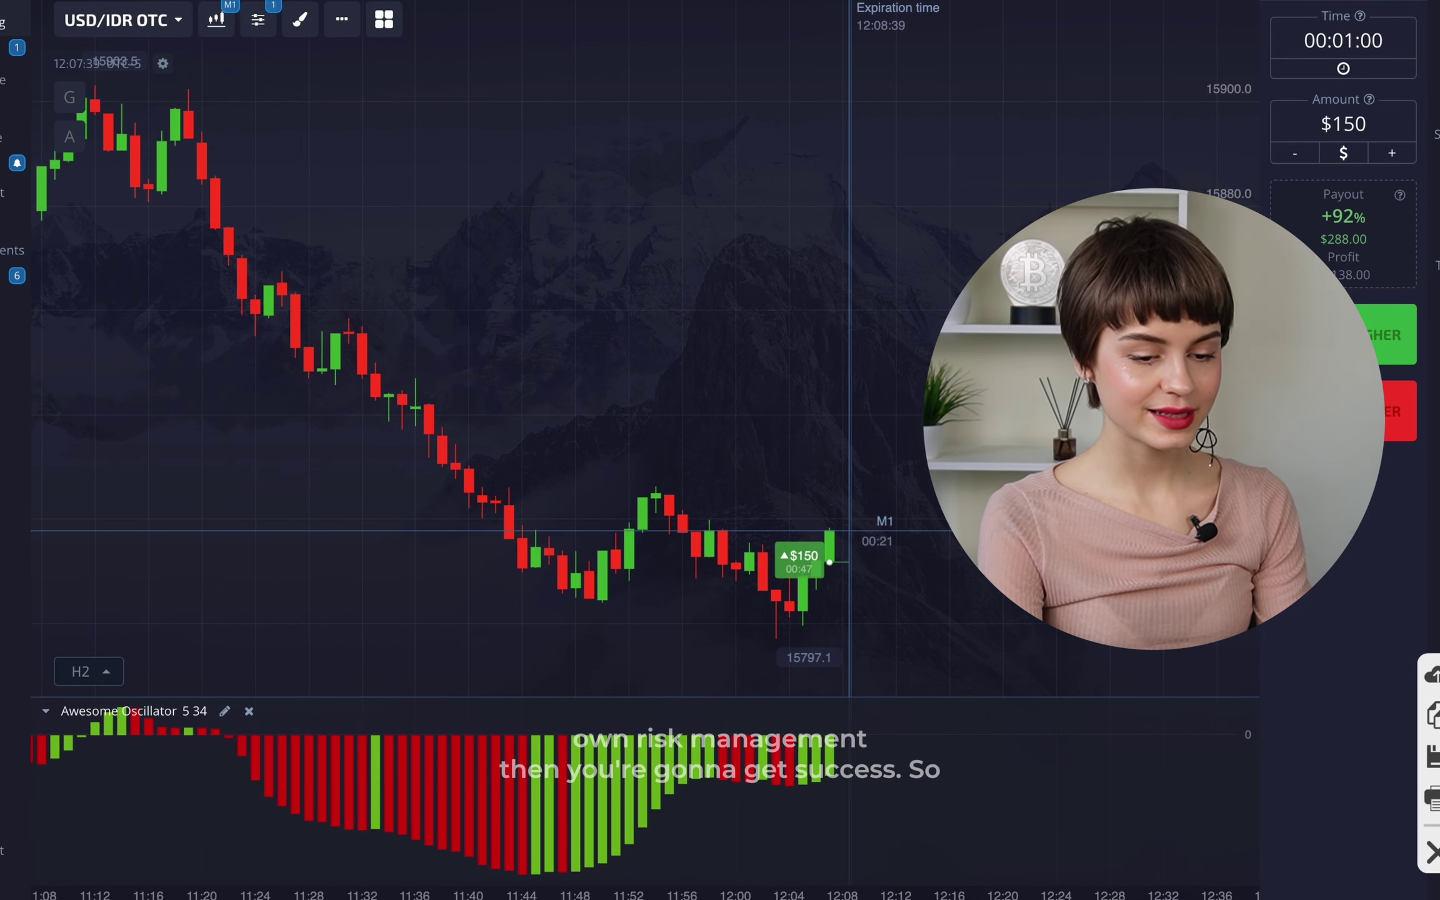
- Outline the oscillator's two troughs and, after the $288 win, set the amount to $200
mouse_move(369, 789)
left_mouse_down()
mouse_move(460, 841)
mouse_move(666, 816)
left_mouse_up()
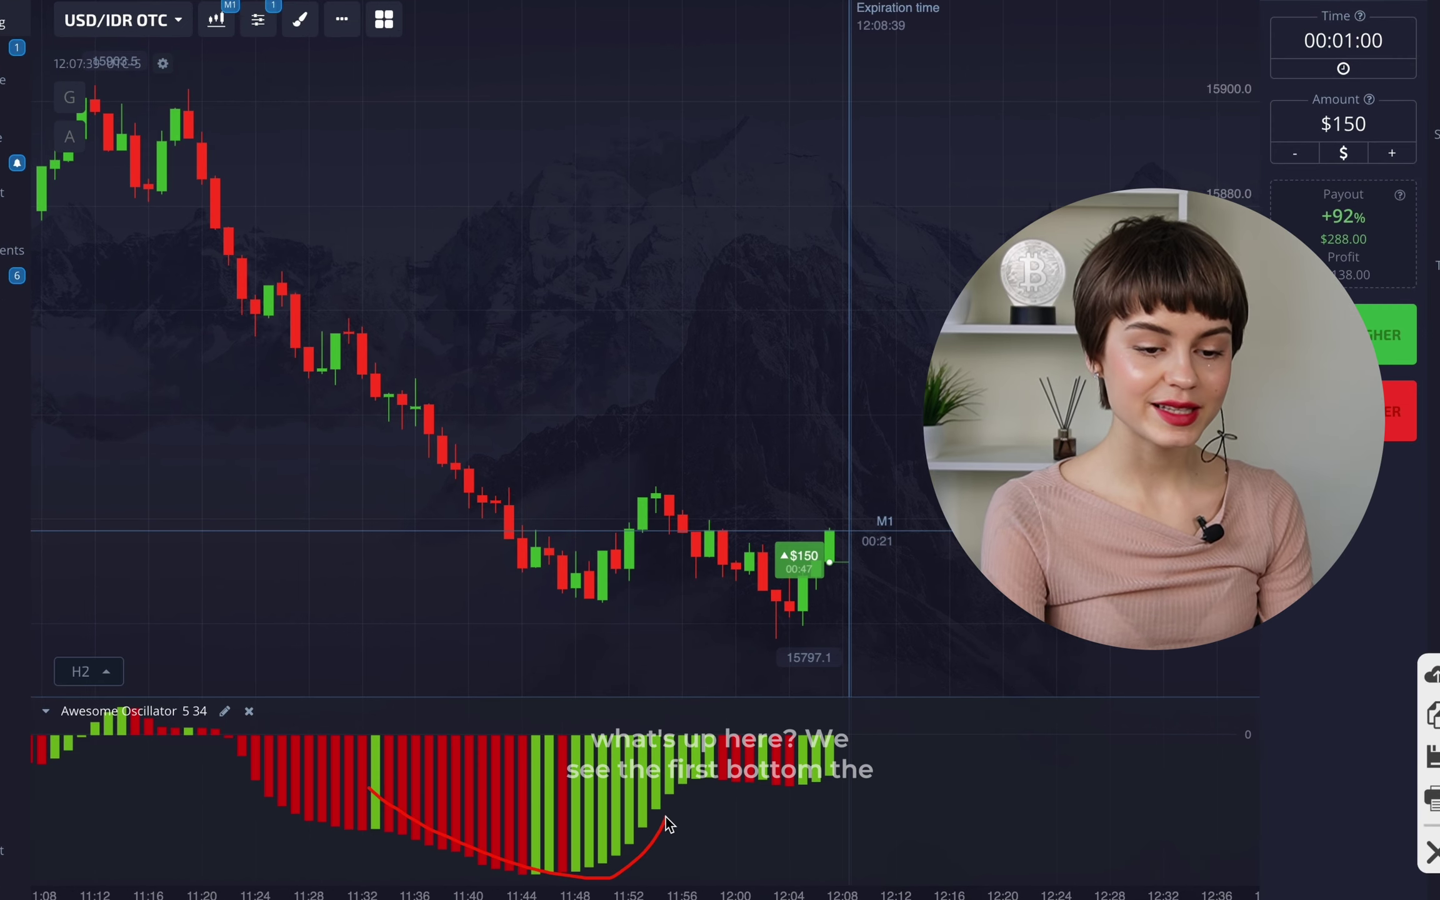
mouse_move(715, 758)
left_mouse_down()
mouse_move(761, 781)
mouse_move(836, 768)
left_mouse_up()
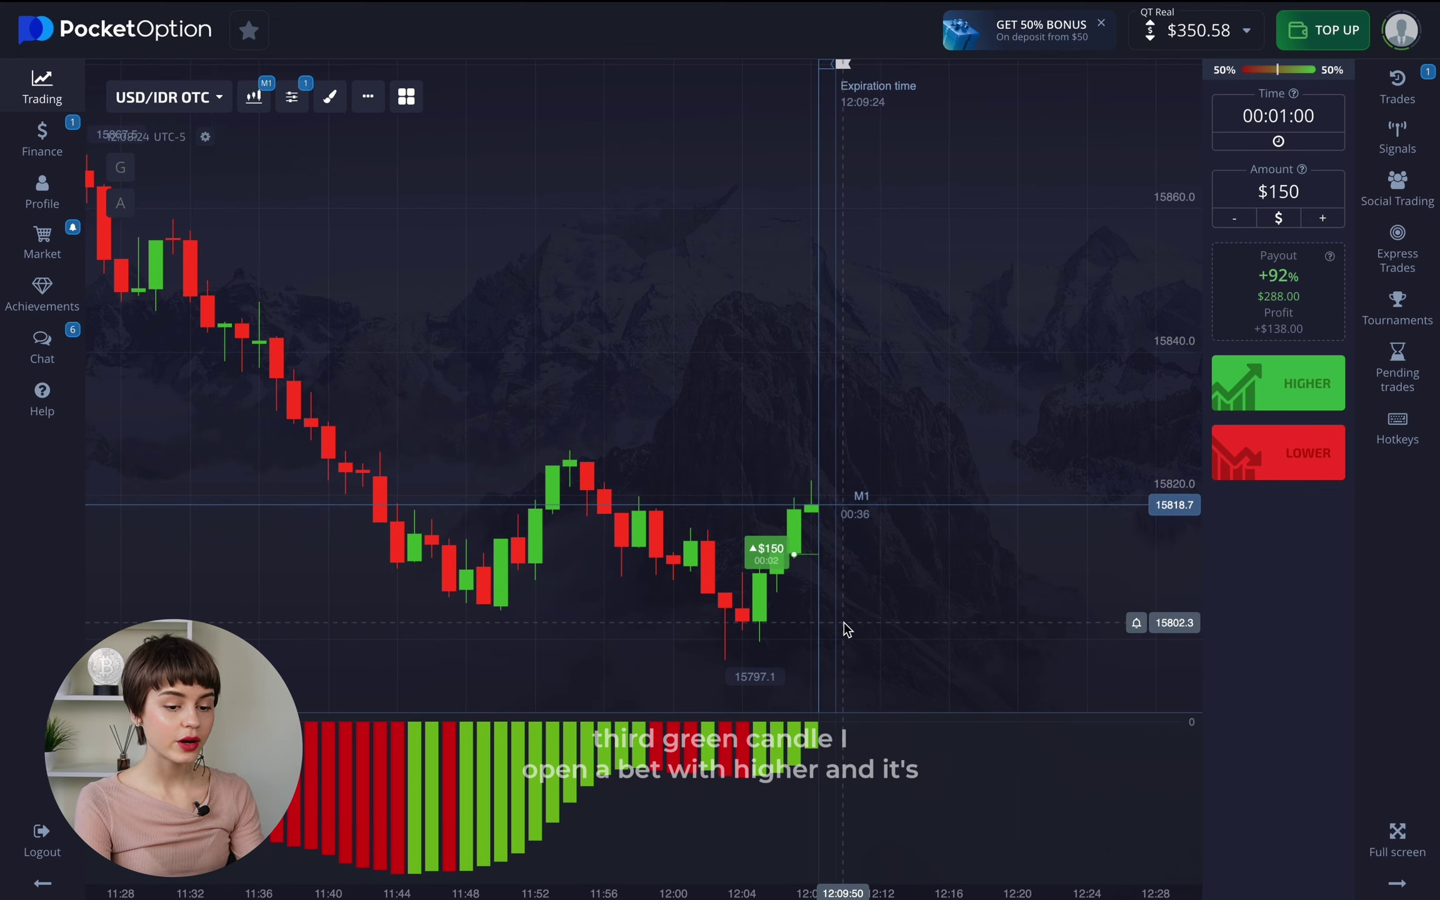
key("shift+w")
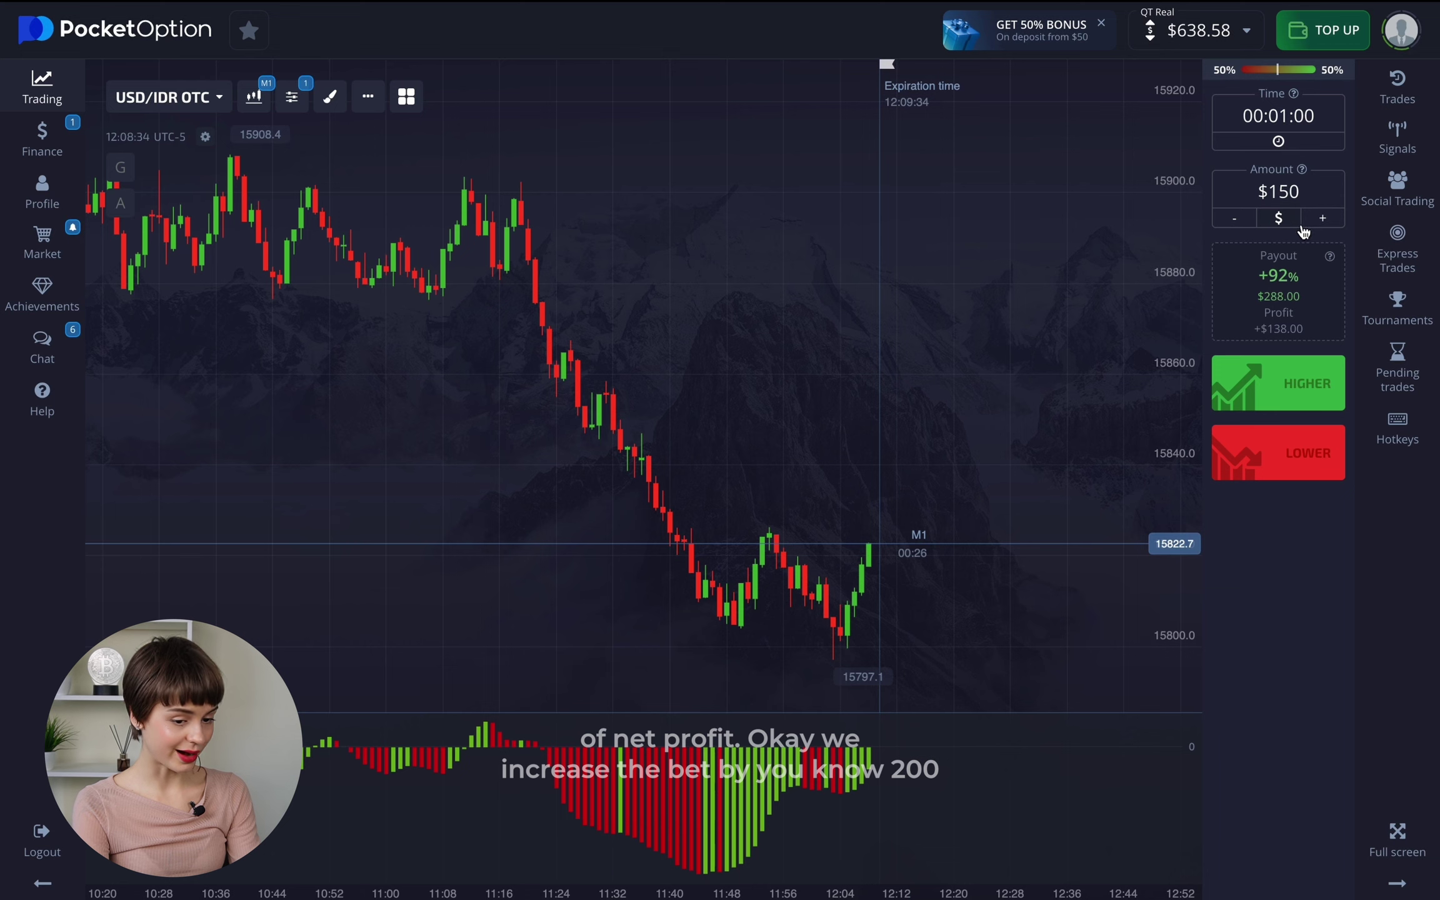
left_click(1317, 219)
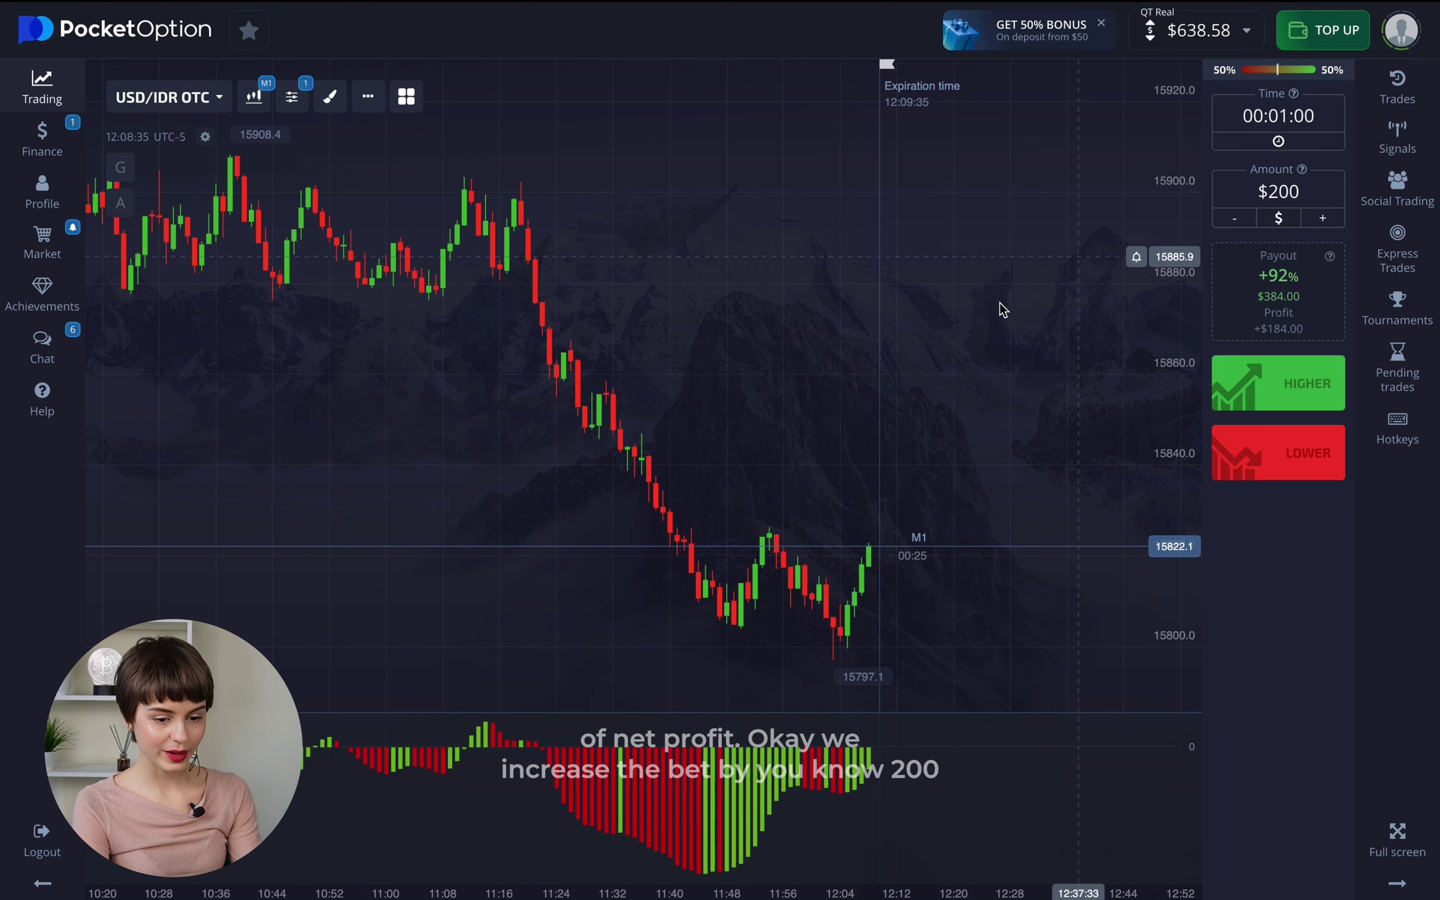
scroll(813, 436, "down", 3)
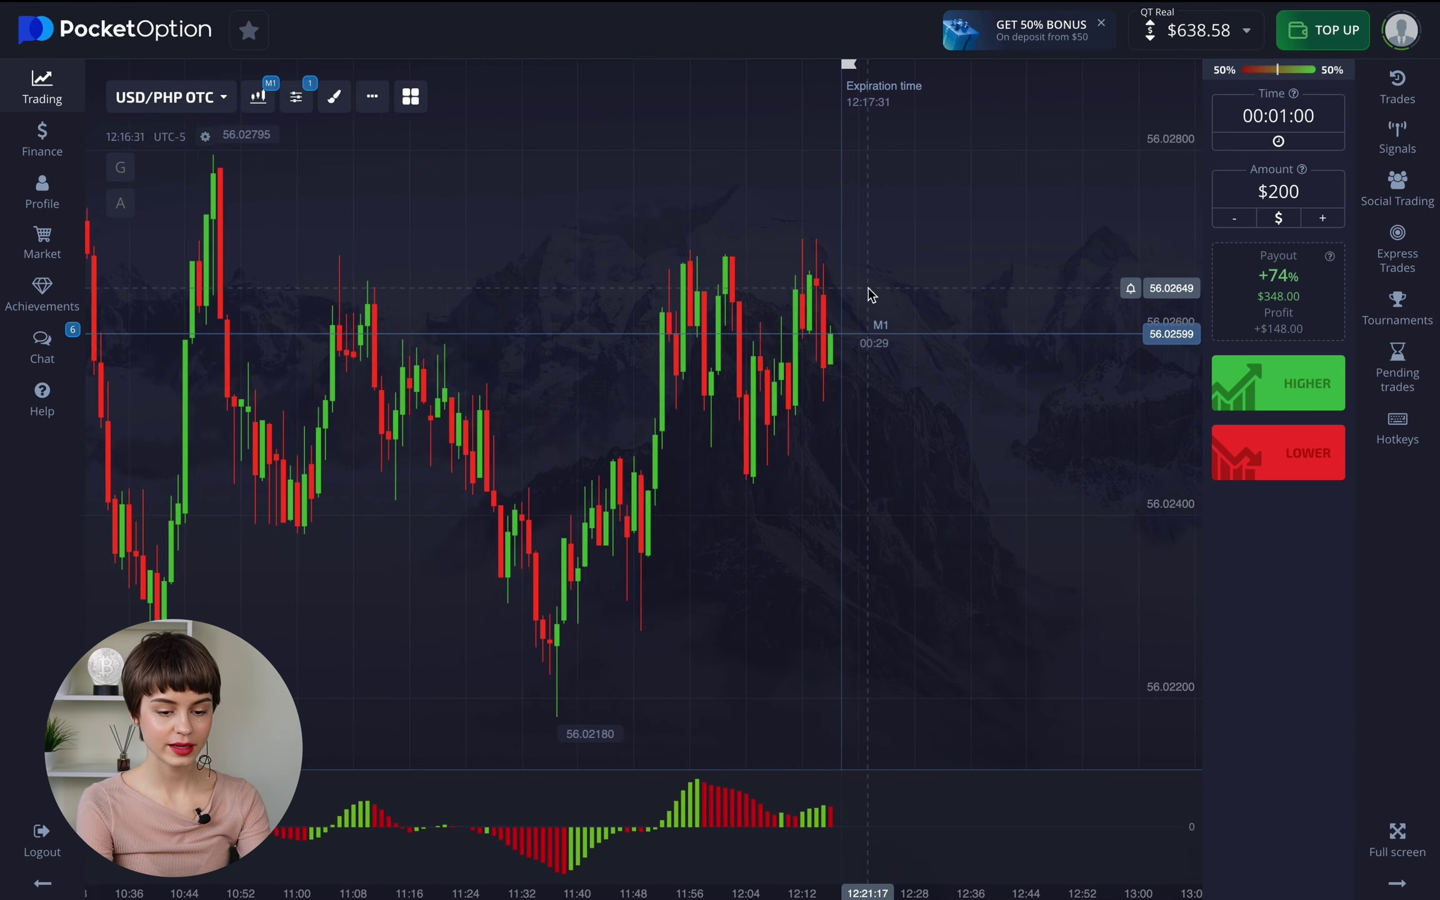
- Check the chart-type settings on USD/PHP OTC, then open a $200 Lower trade
scroll(869, 289, "up", 4)
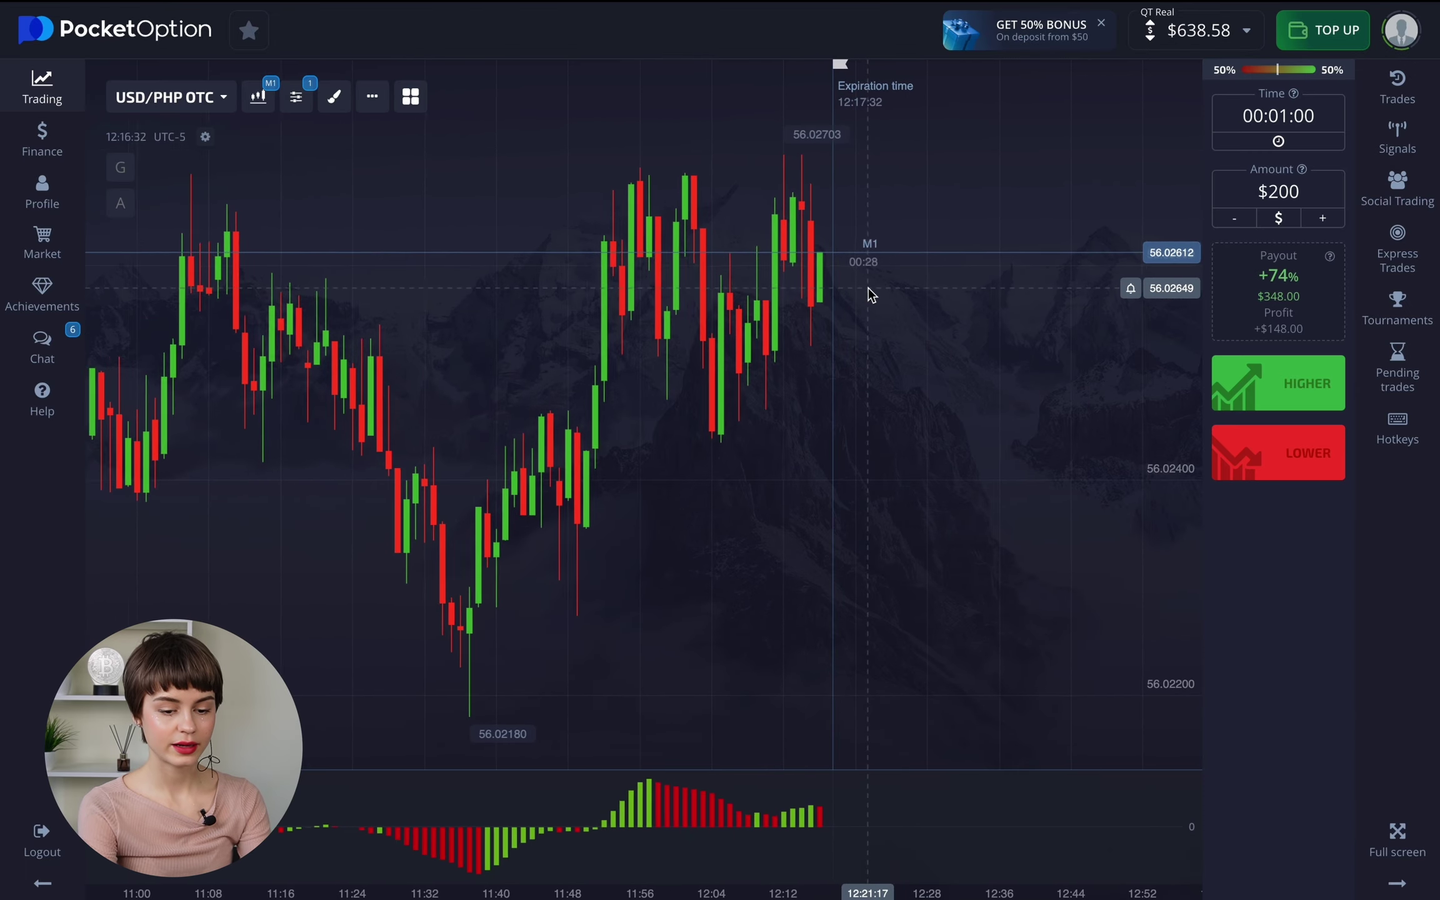
left_click(1278, 464)
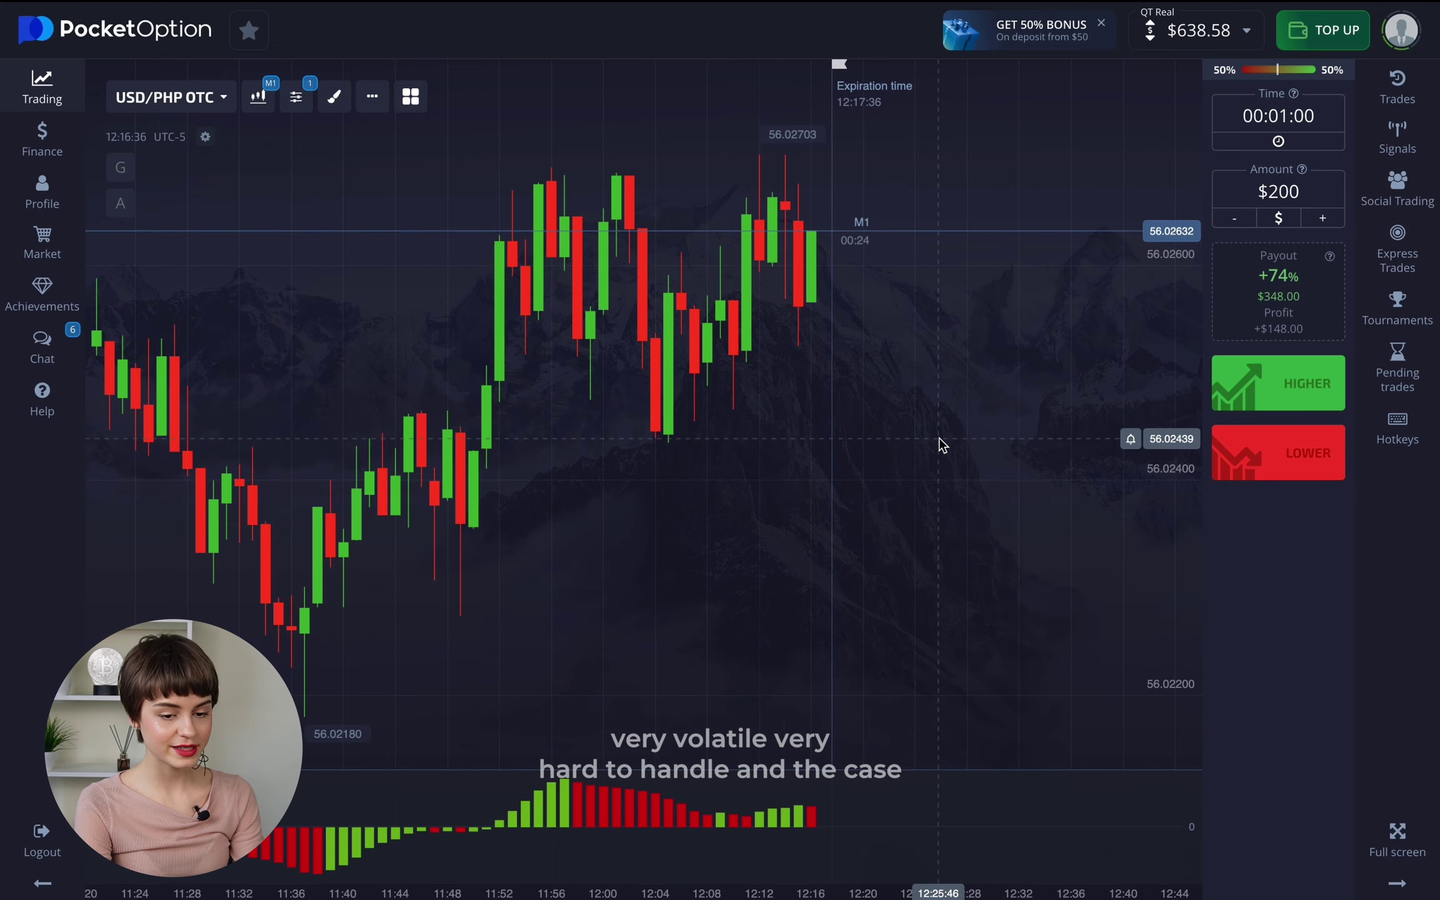
scroll(939, 438, "down", 5)
scroll(923, 339, "down", 2)
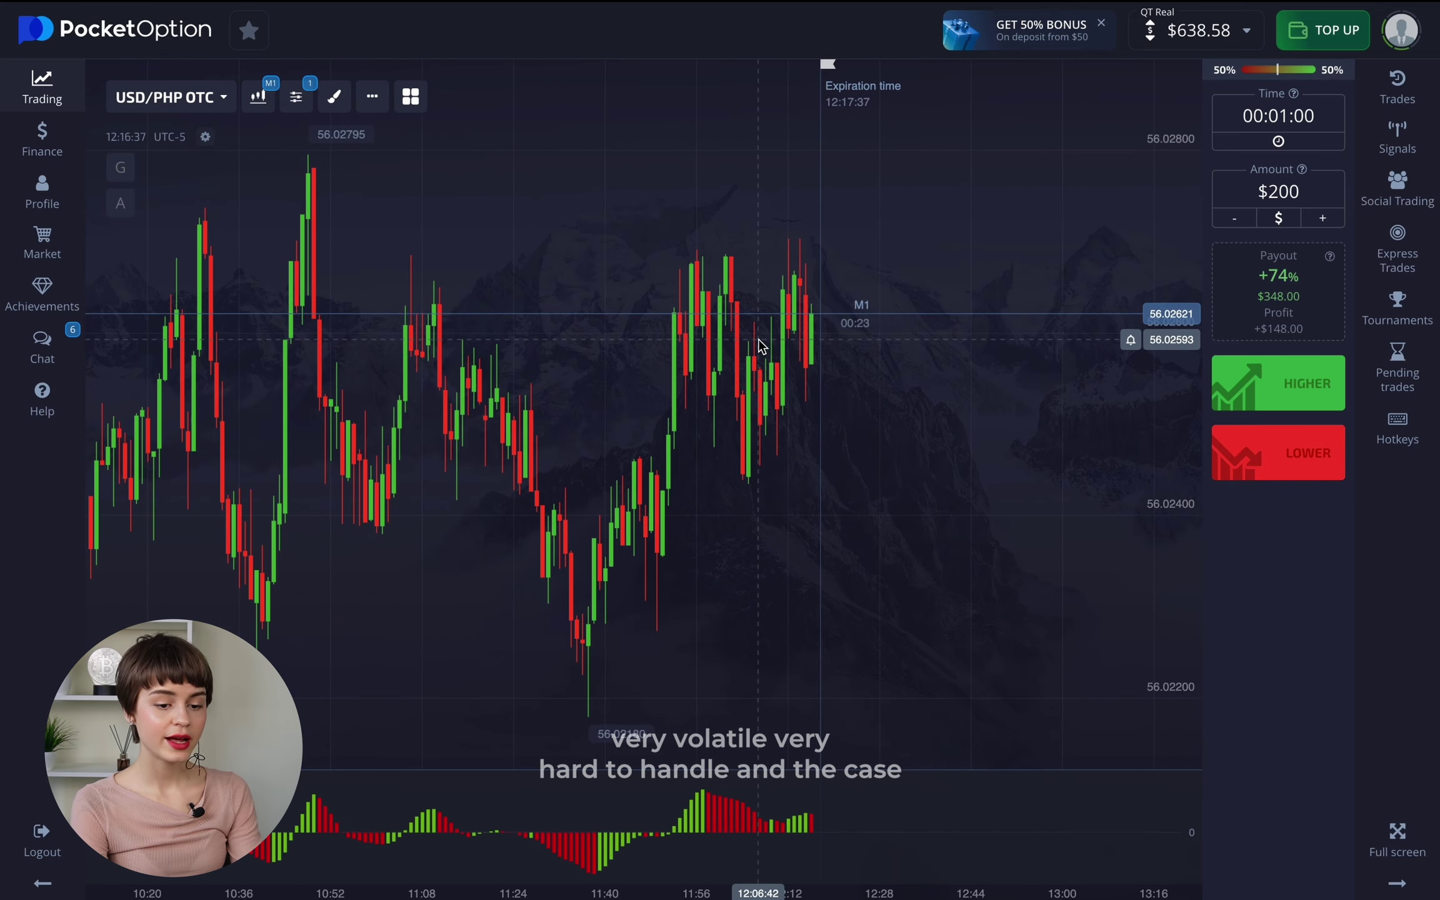
scroll(779, 473, "up", 5)
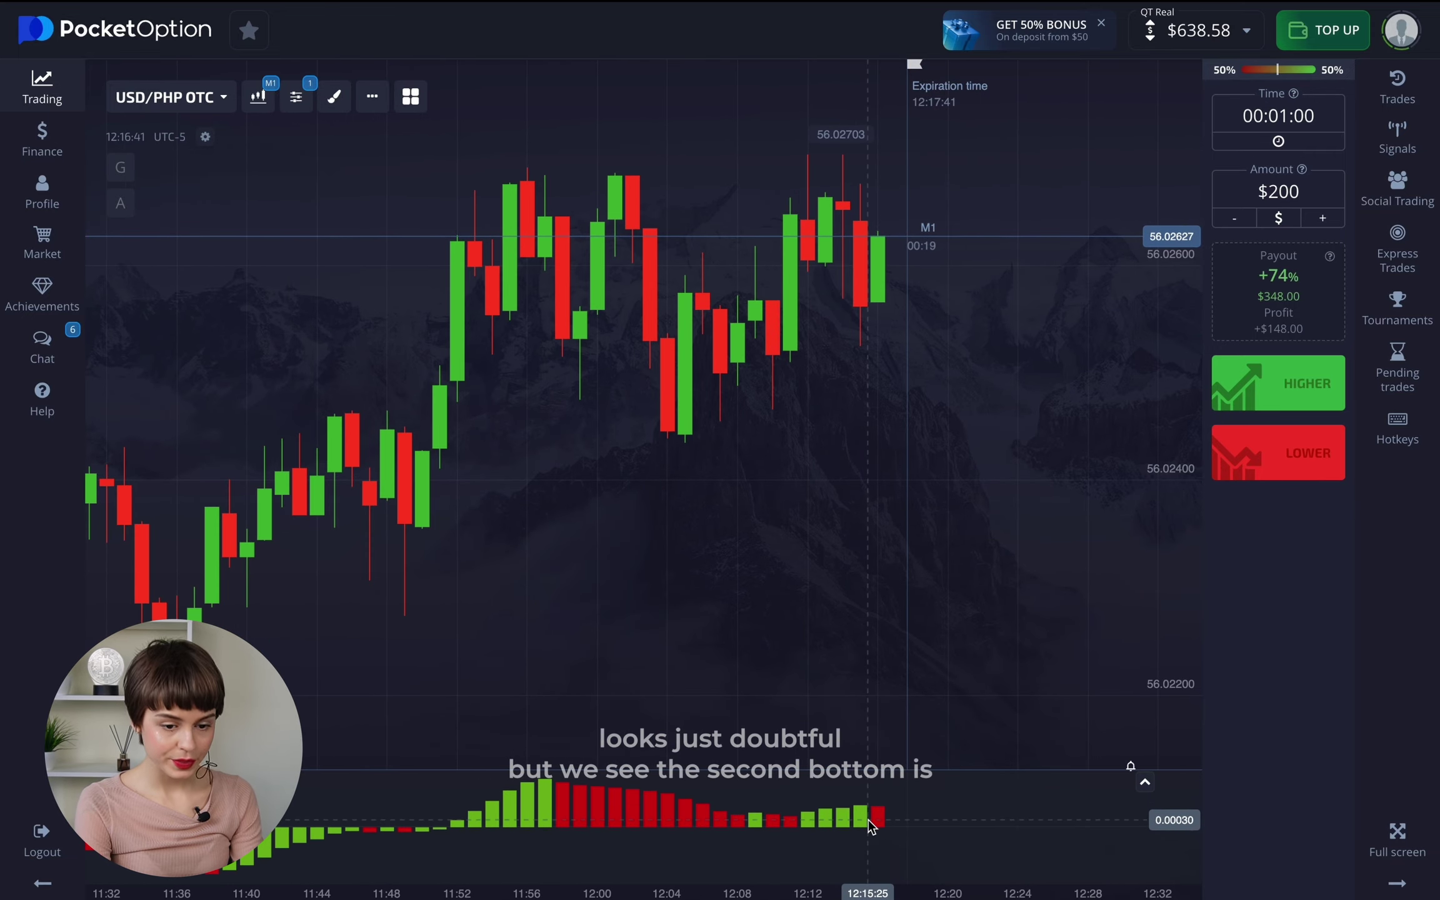
scroll(869, 819, "down", 5)
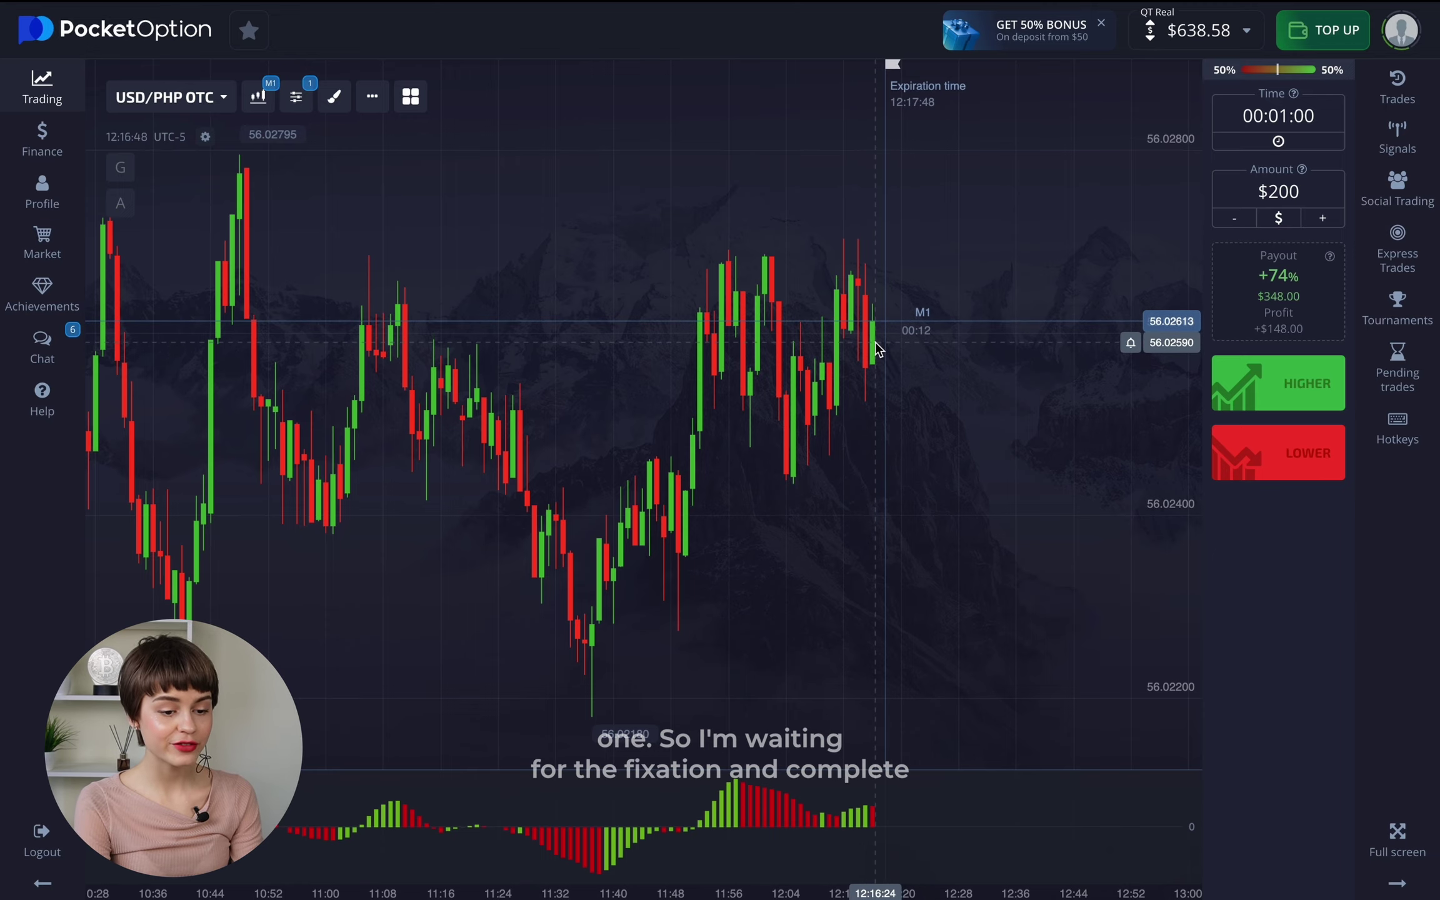
scroll(897, 305, "up", 5)
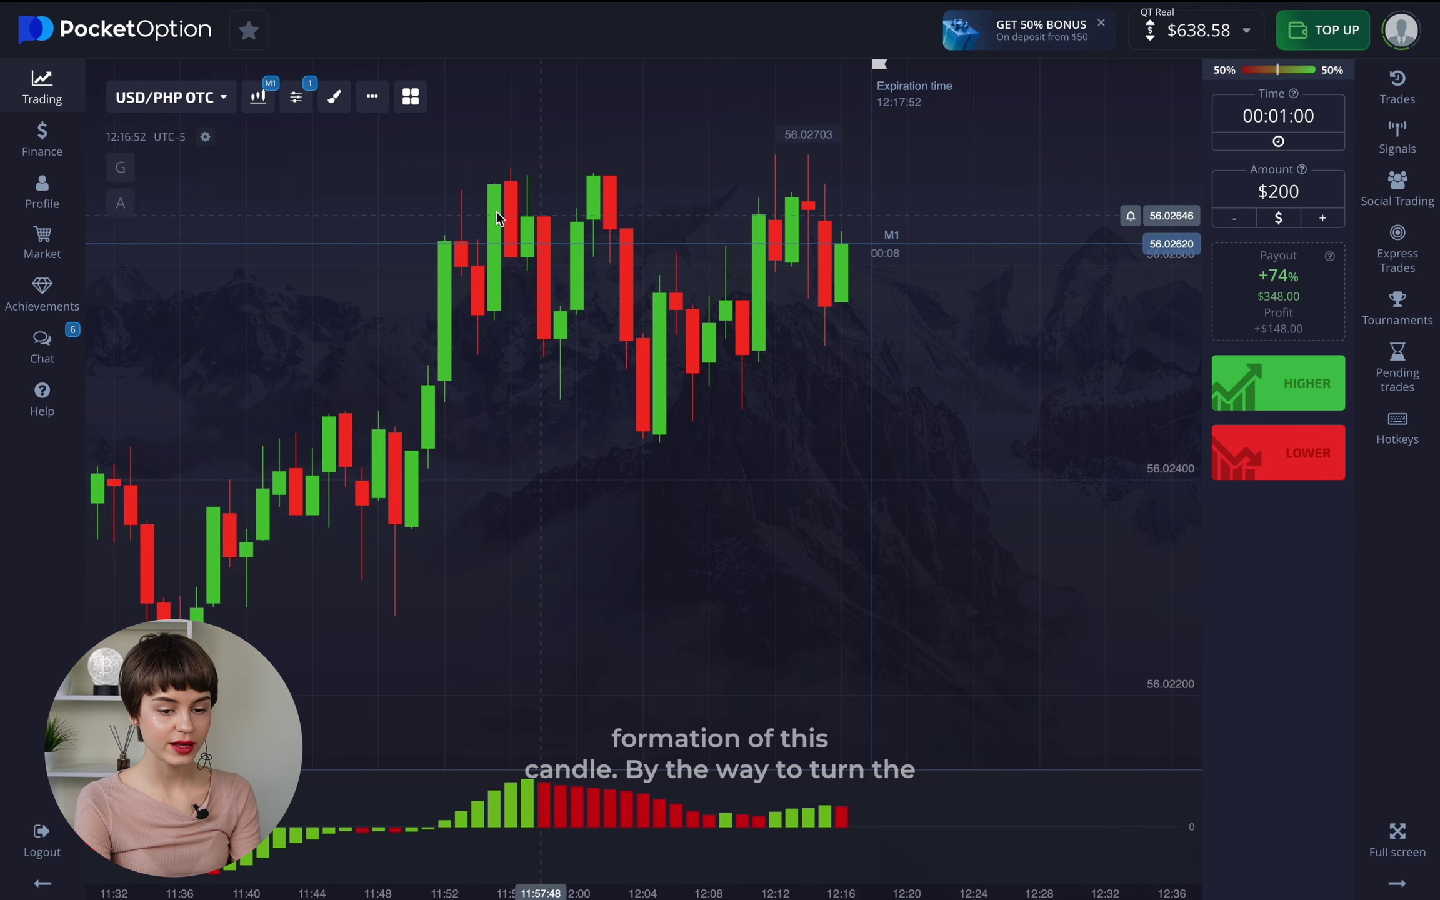
left_click(257, 105)
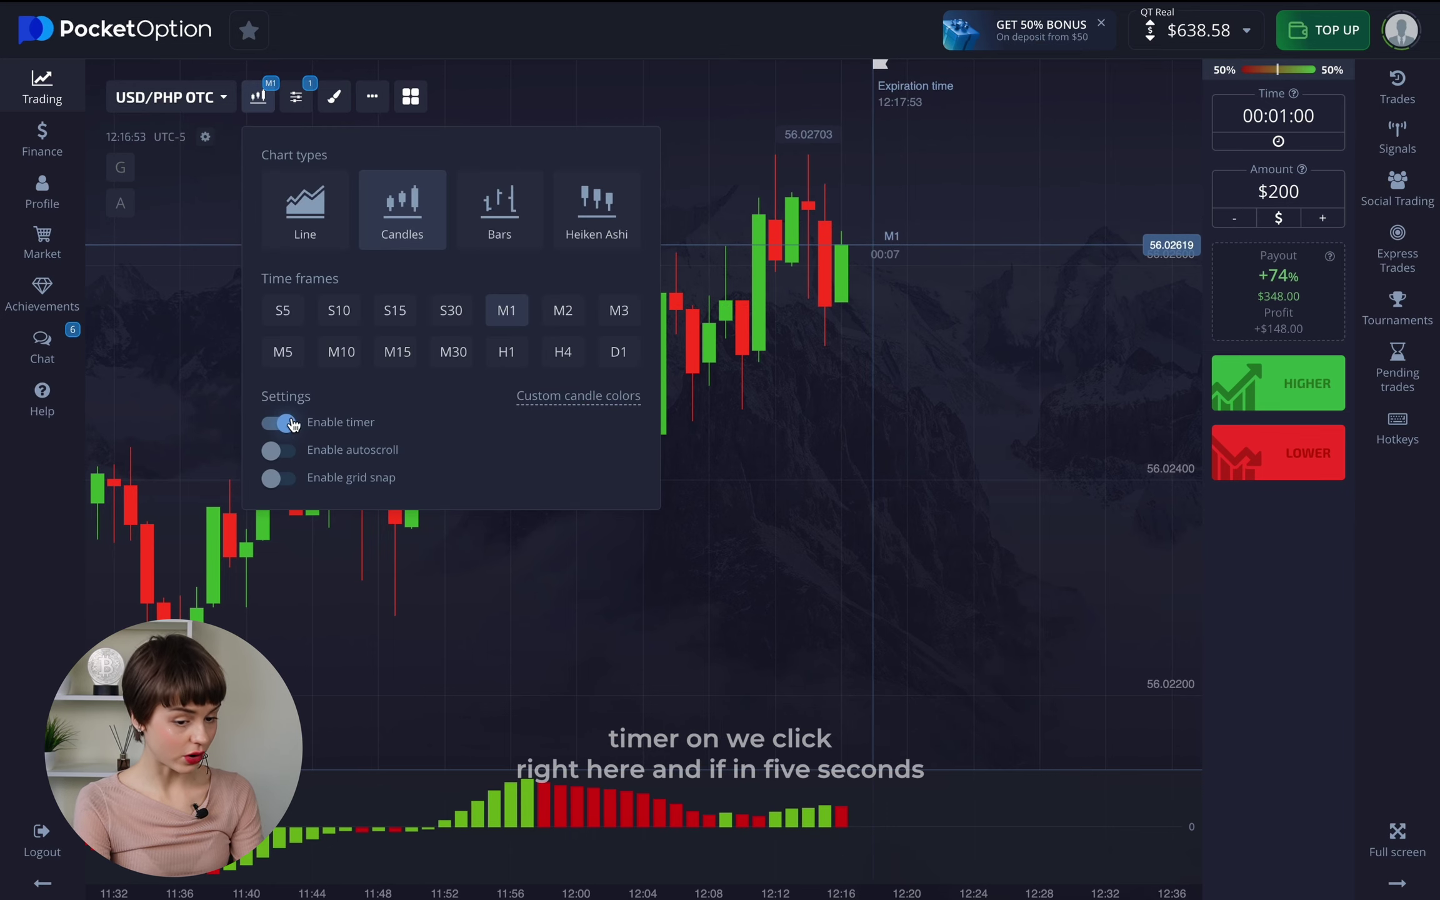
left_click(960, 399)
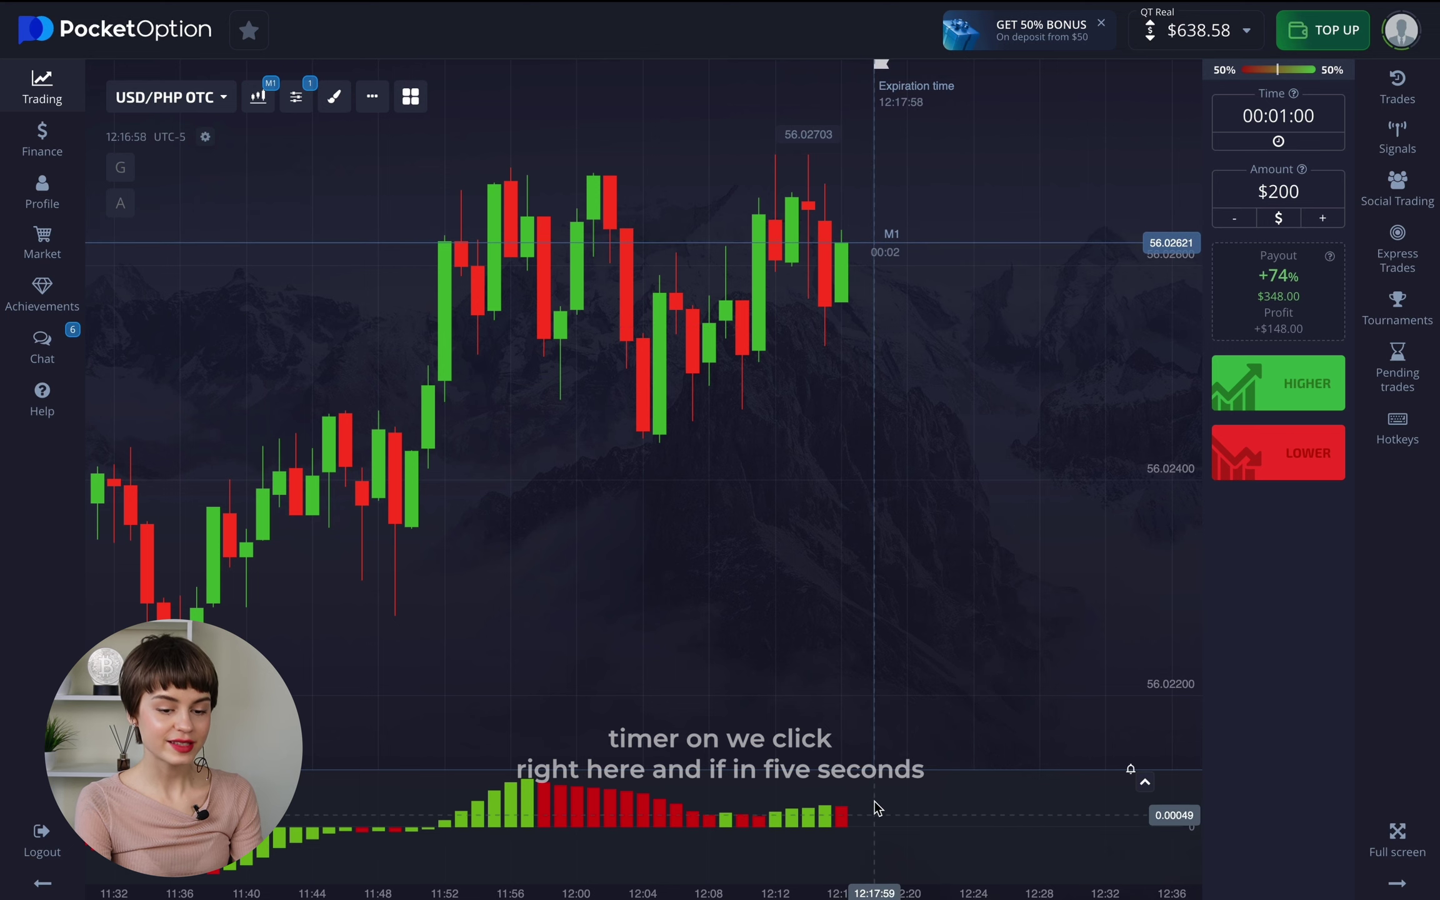
left_click(1291, 452)
left_click(1291, 453)
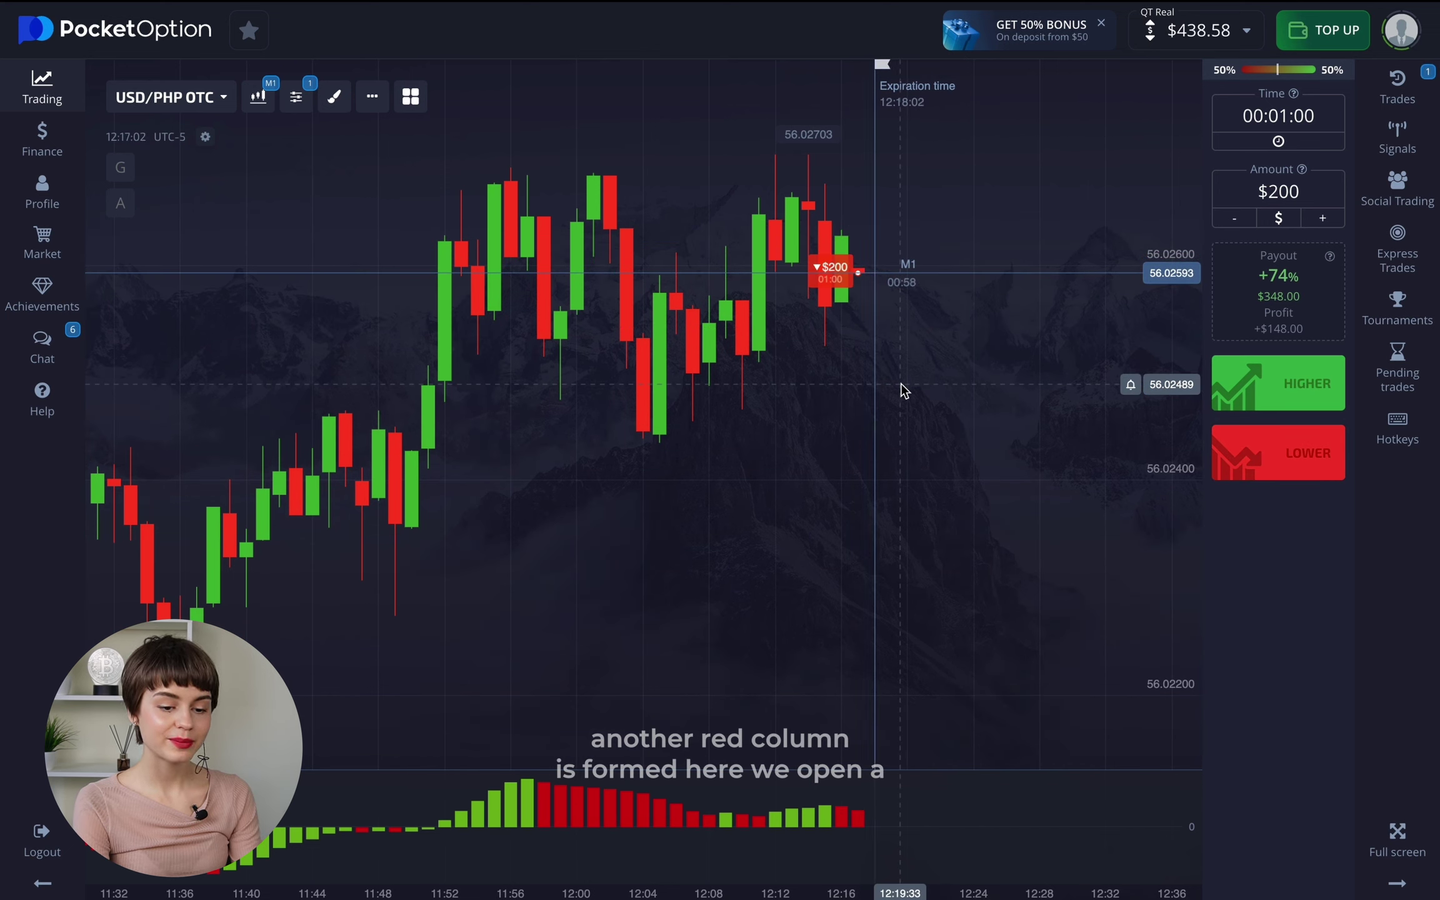
- Review the expiry time presets and keep the one-minute candle timeframe
scroll(901, 384, "down", 5)
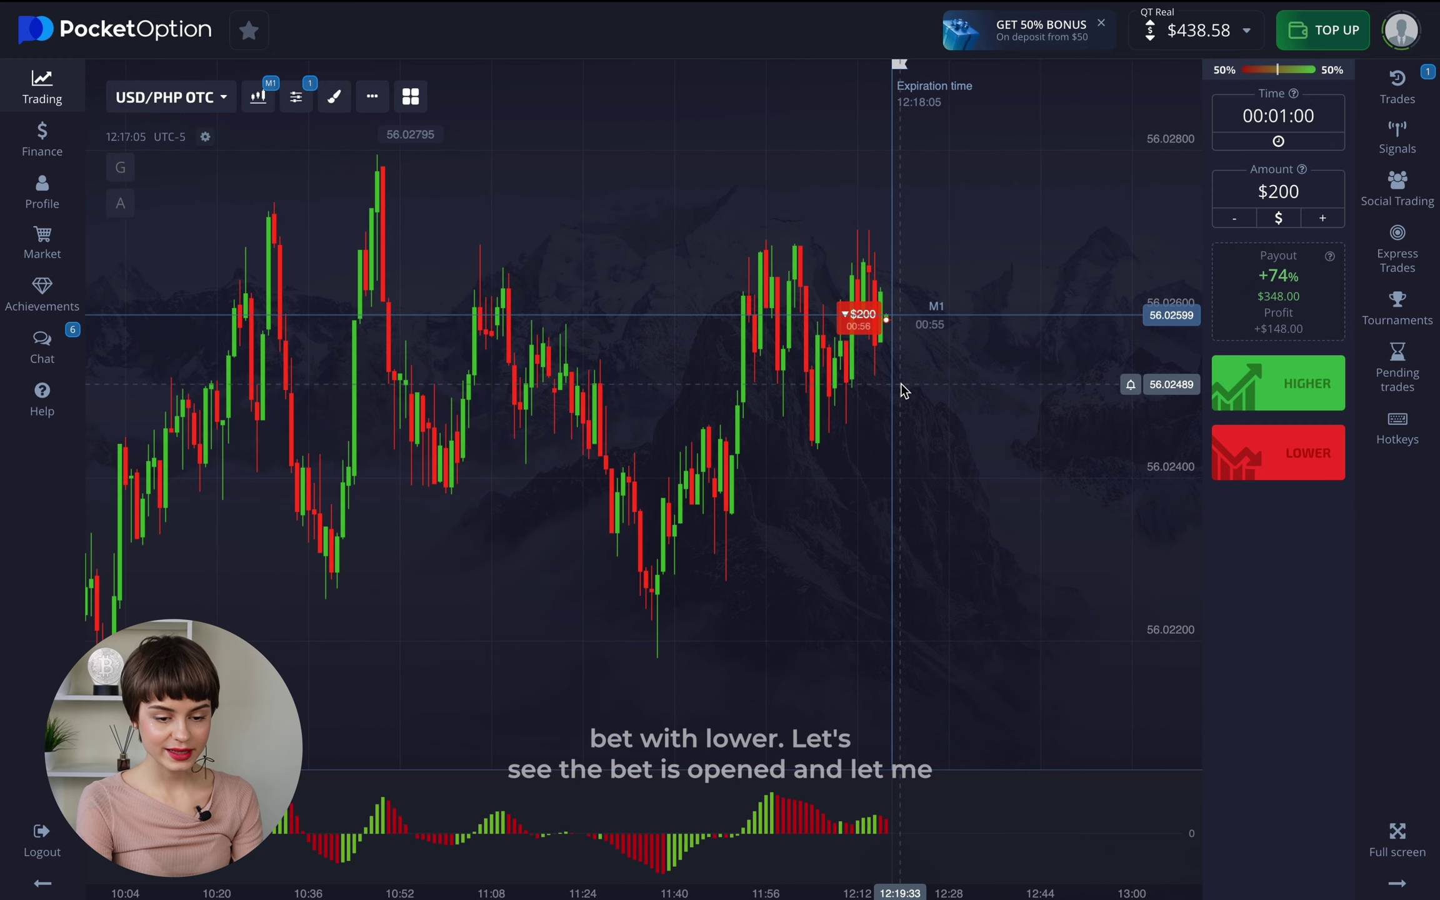
scroll(901, 383, "up", 1)
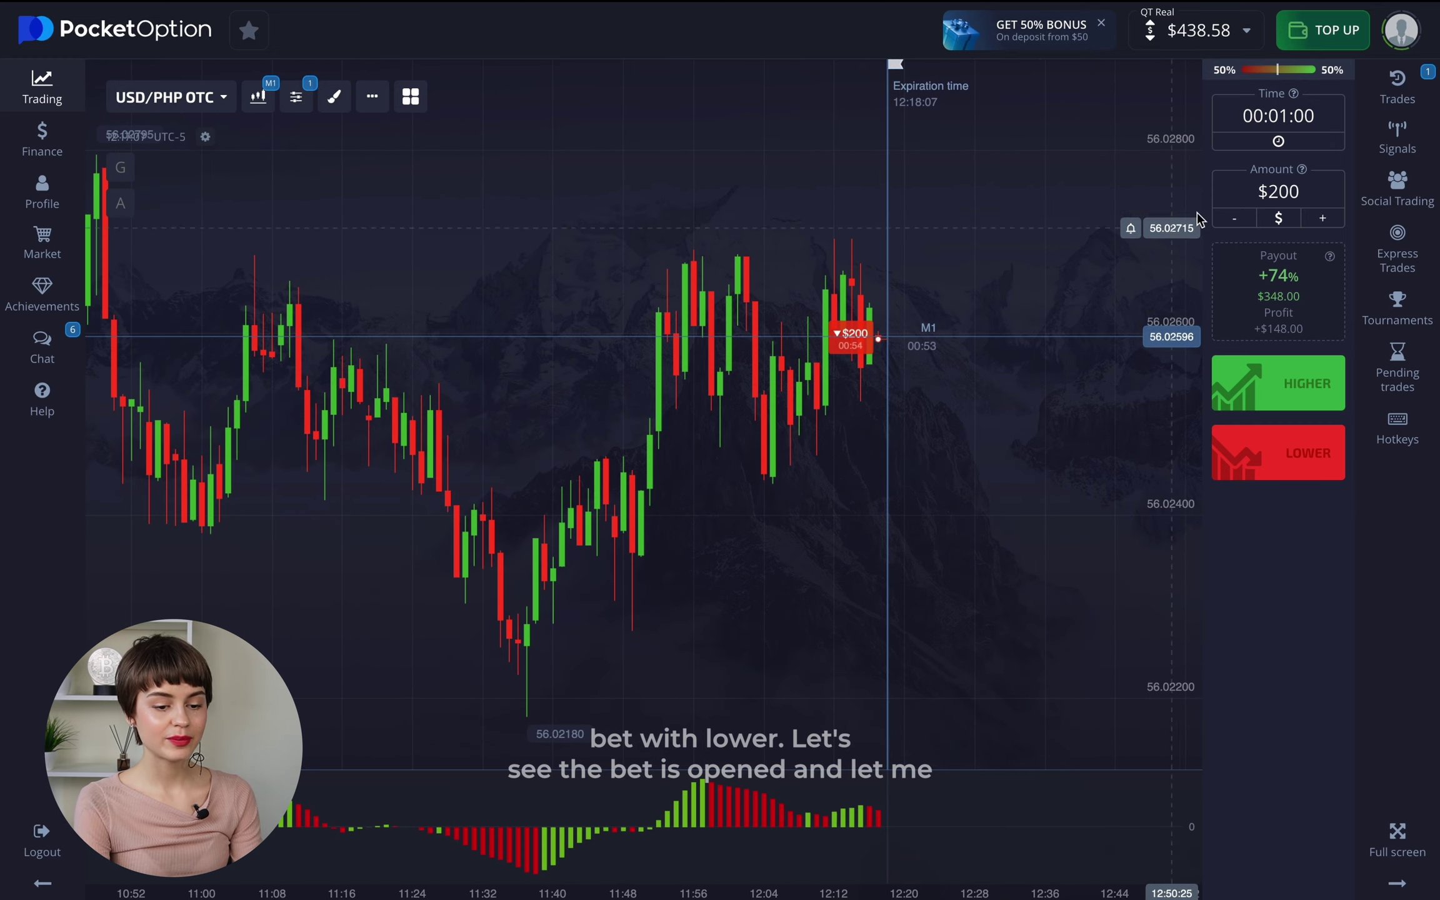
left_click(1303, 130)
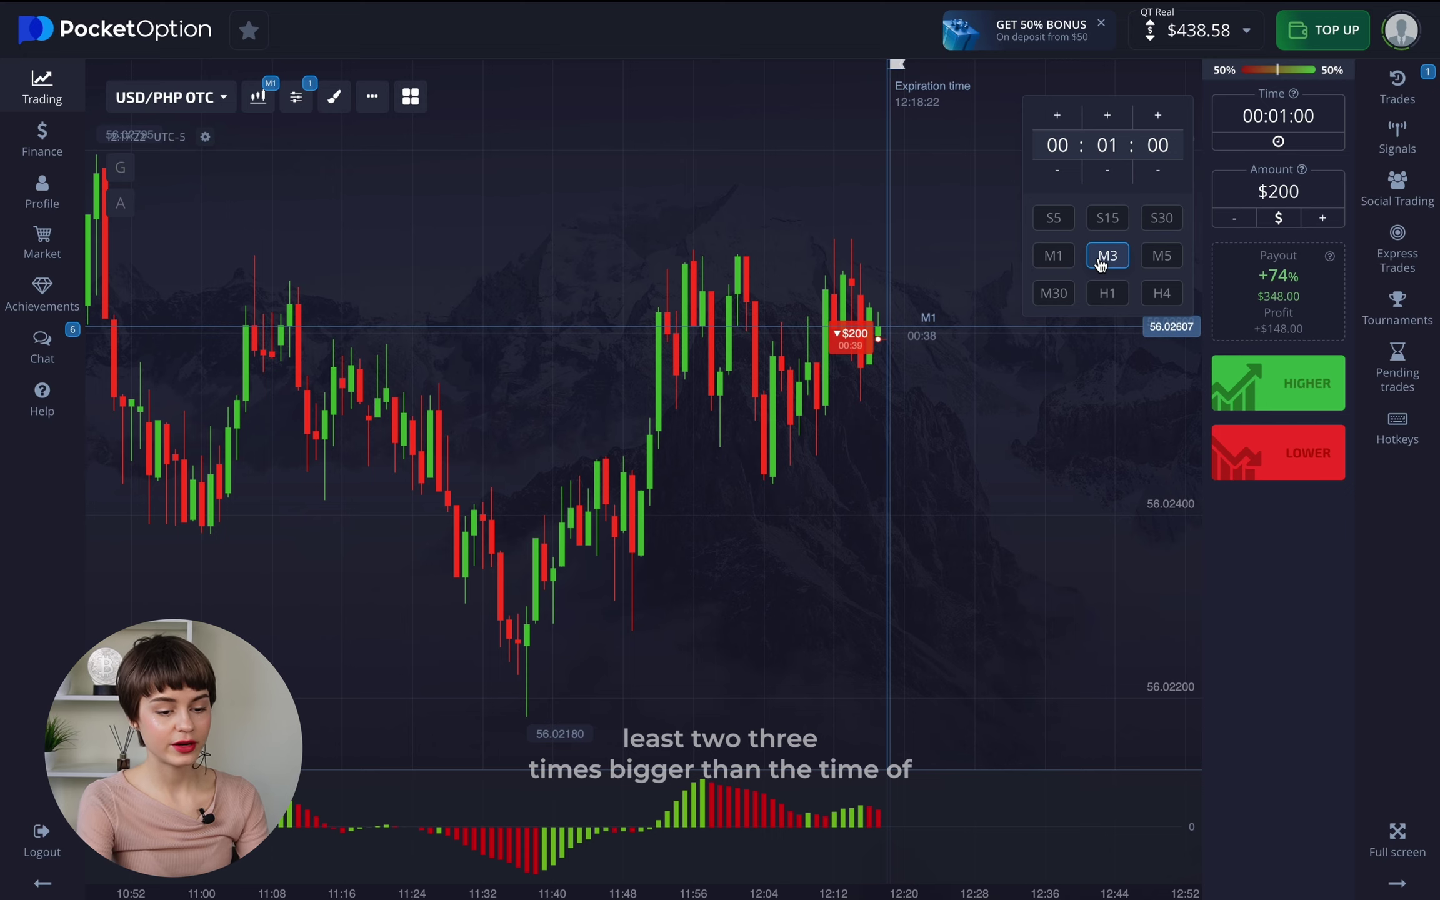
left_click(258, 96)
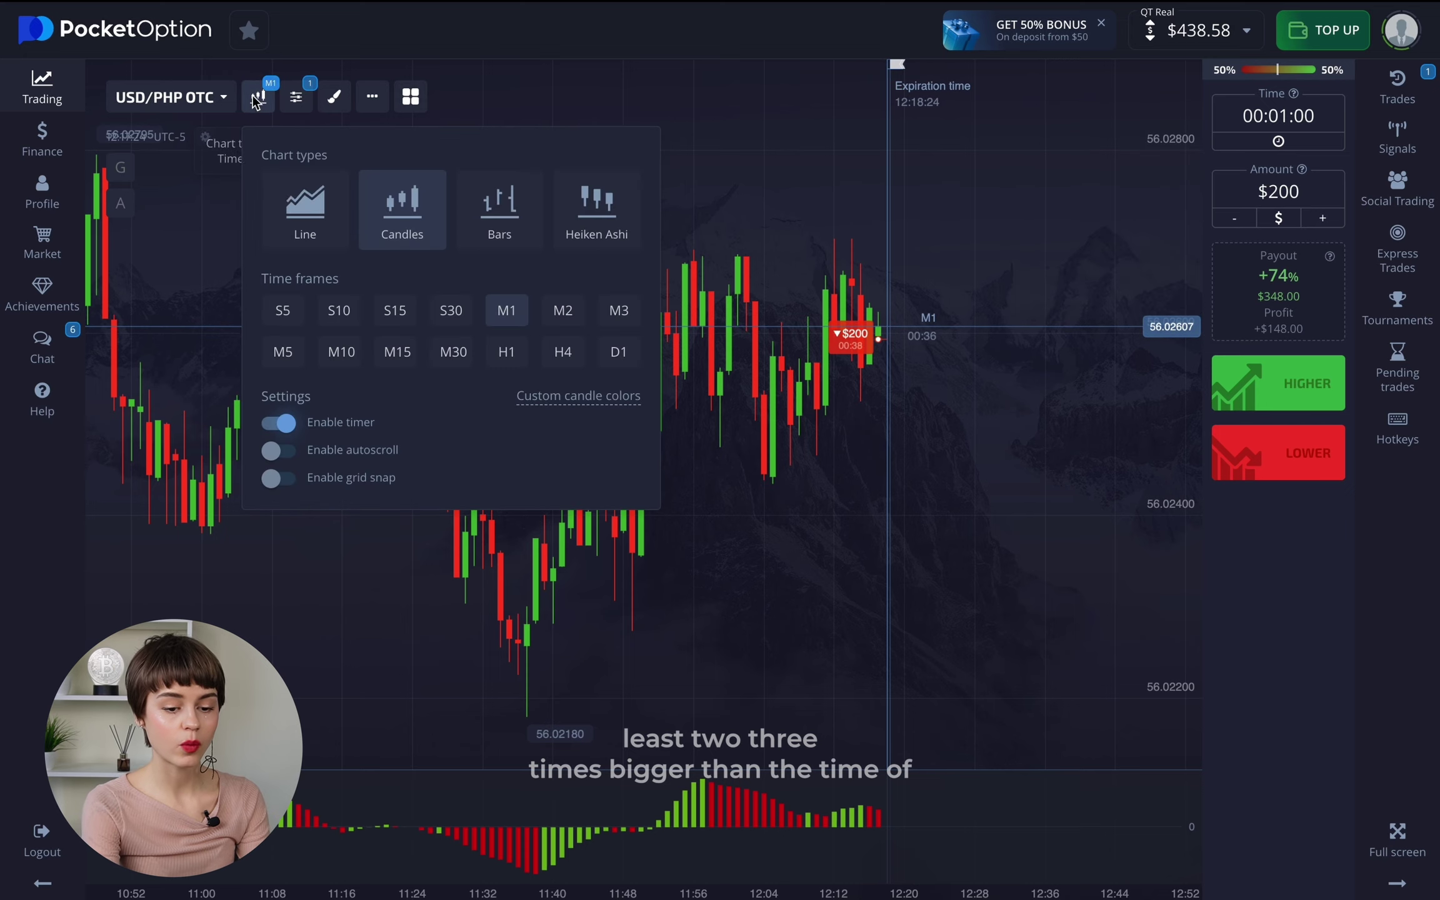
left_click(521, 306)
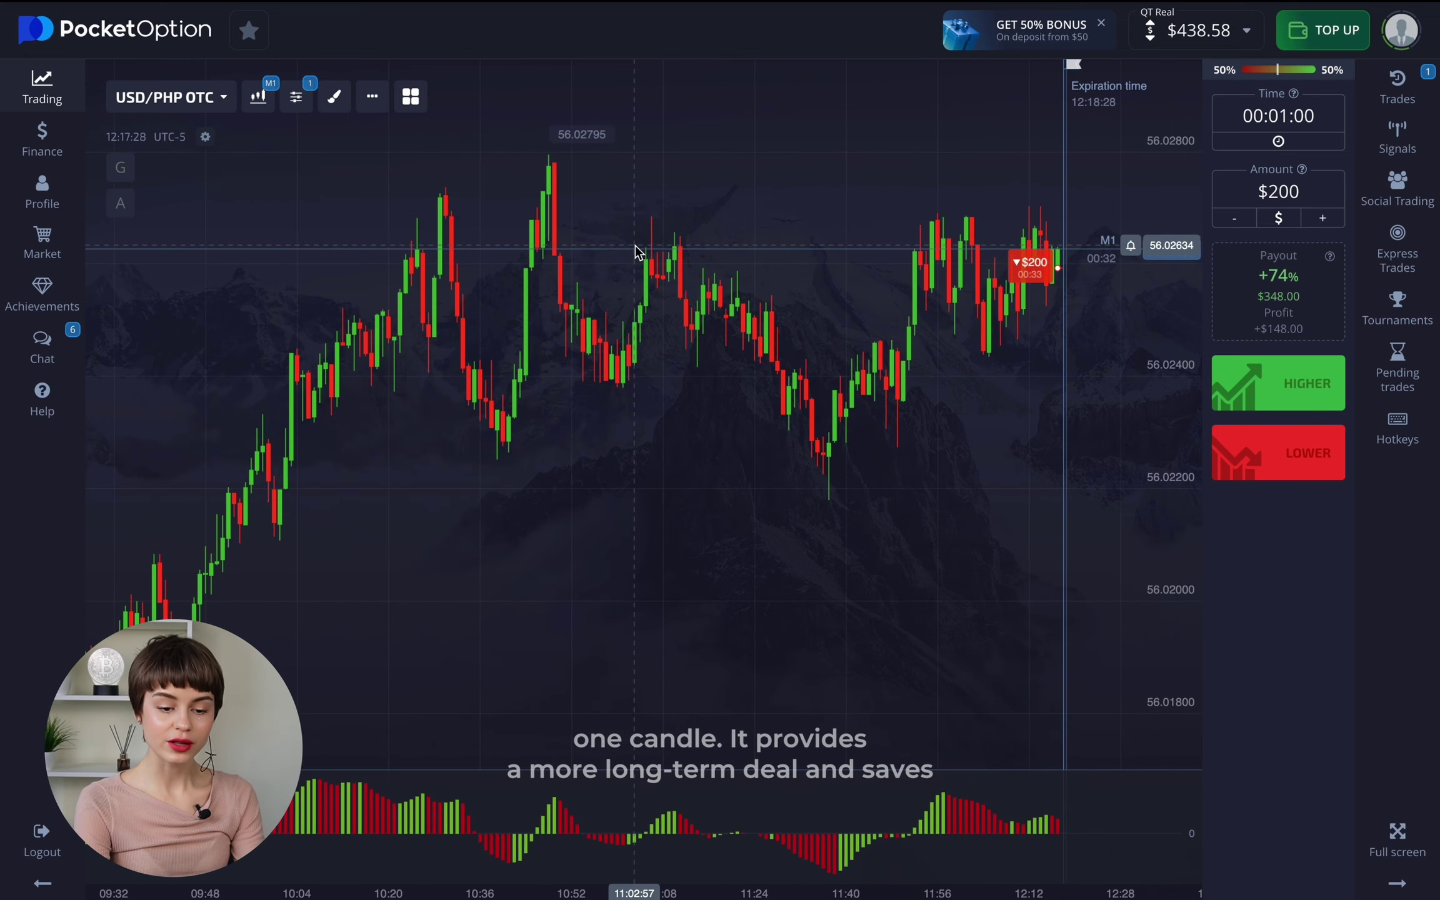
- Wait for the USD/PHP Lower trade to pay $348, then bring up the currency pair list
scroll(437, 225, "up", 2)
scroll(936, 299, "up", 2)
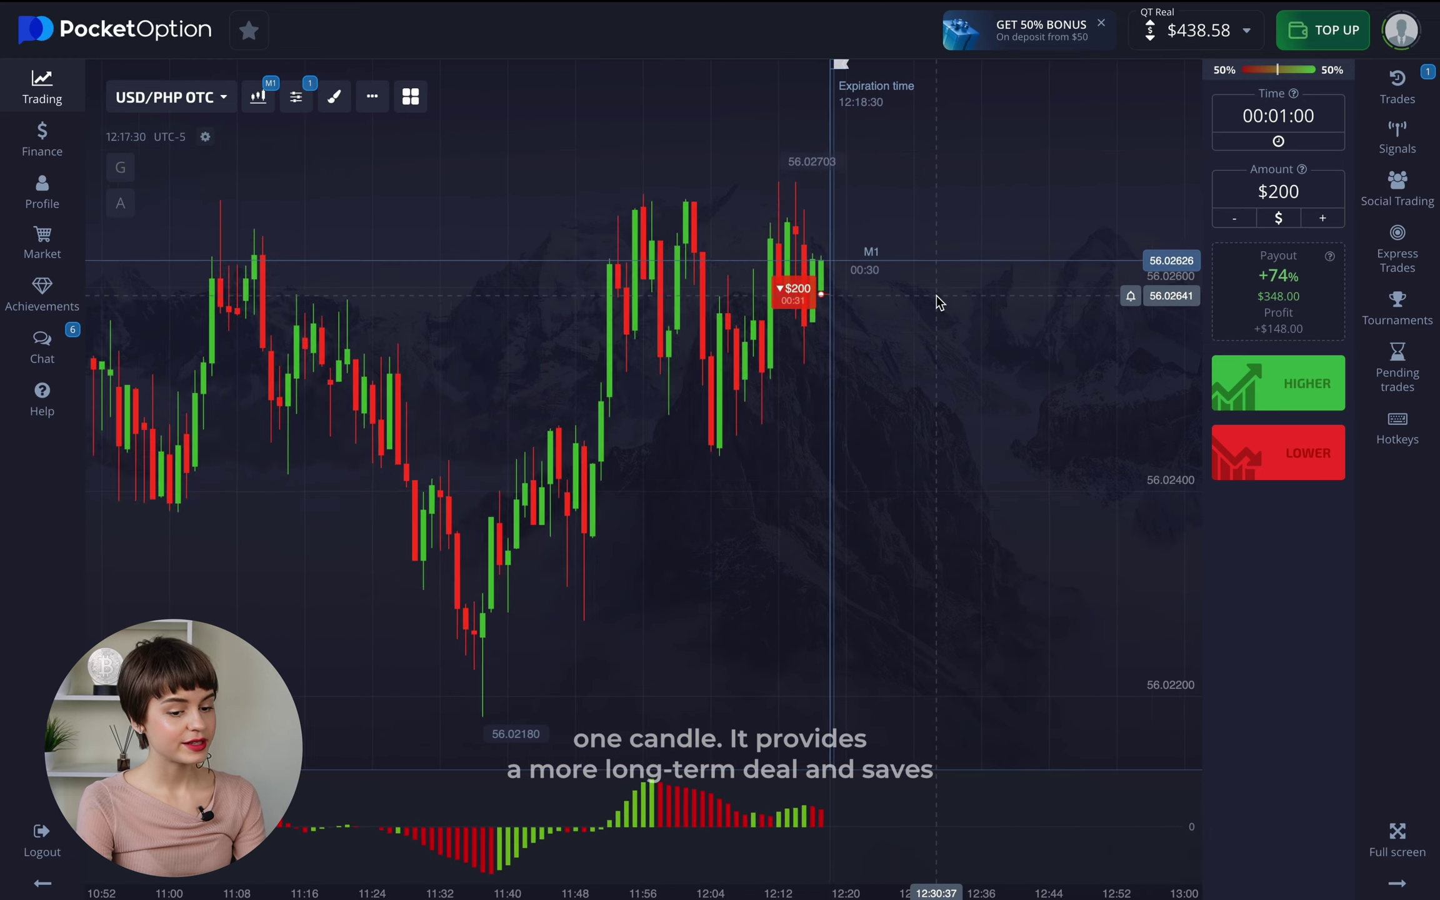
scroll(937, 295, "up", 3)
scroll(936, 295, "down", 2)
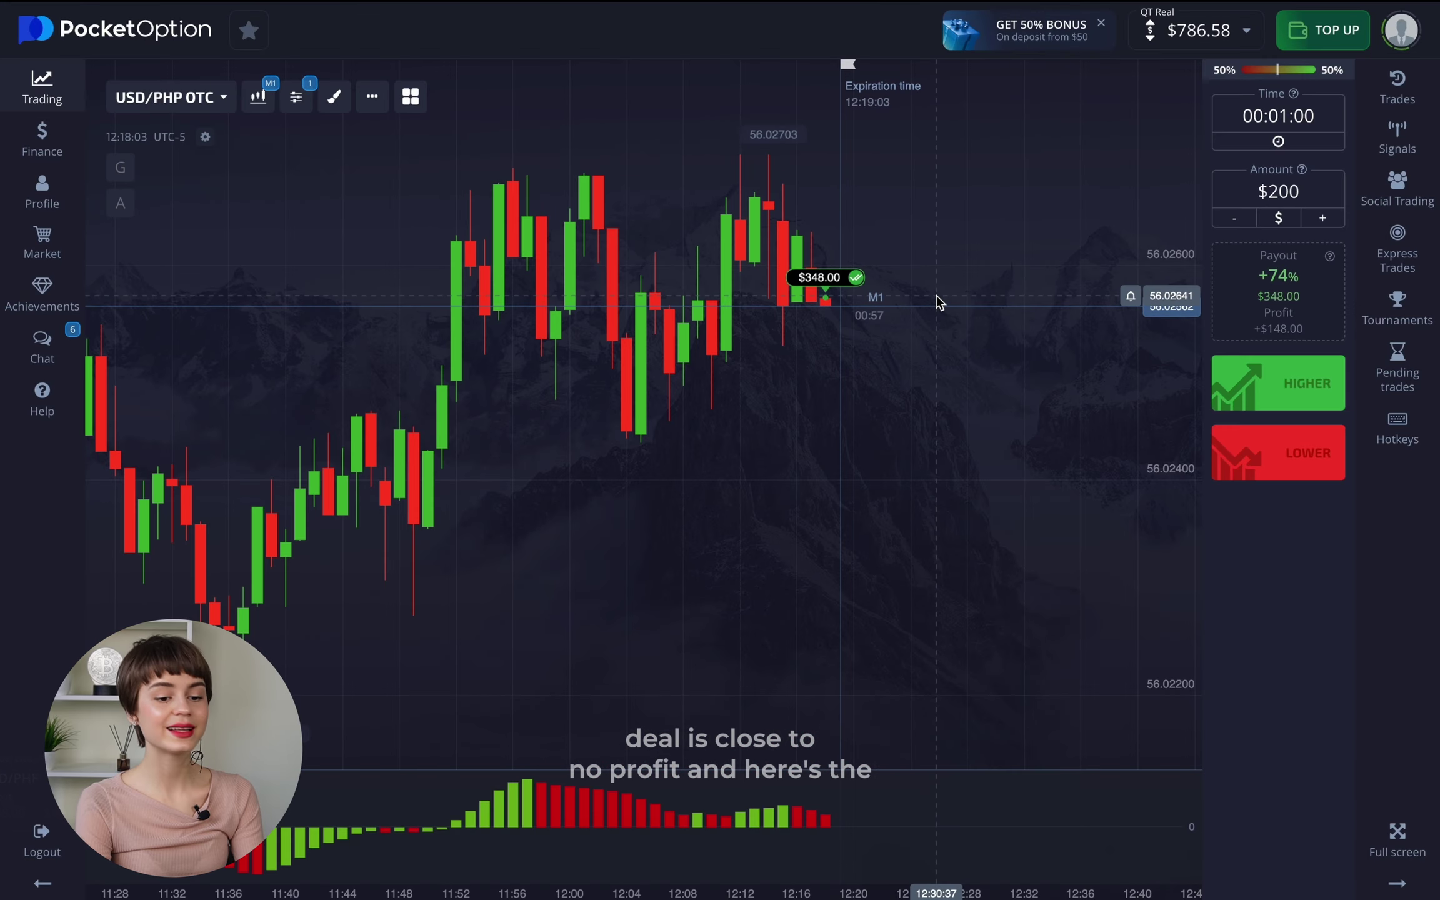
scroll(906, 296, "up", 5)
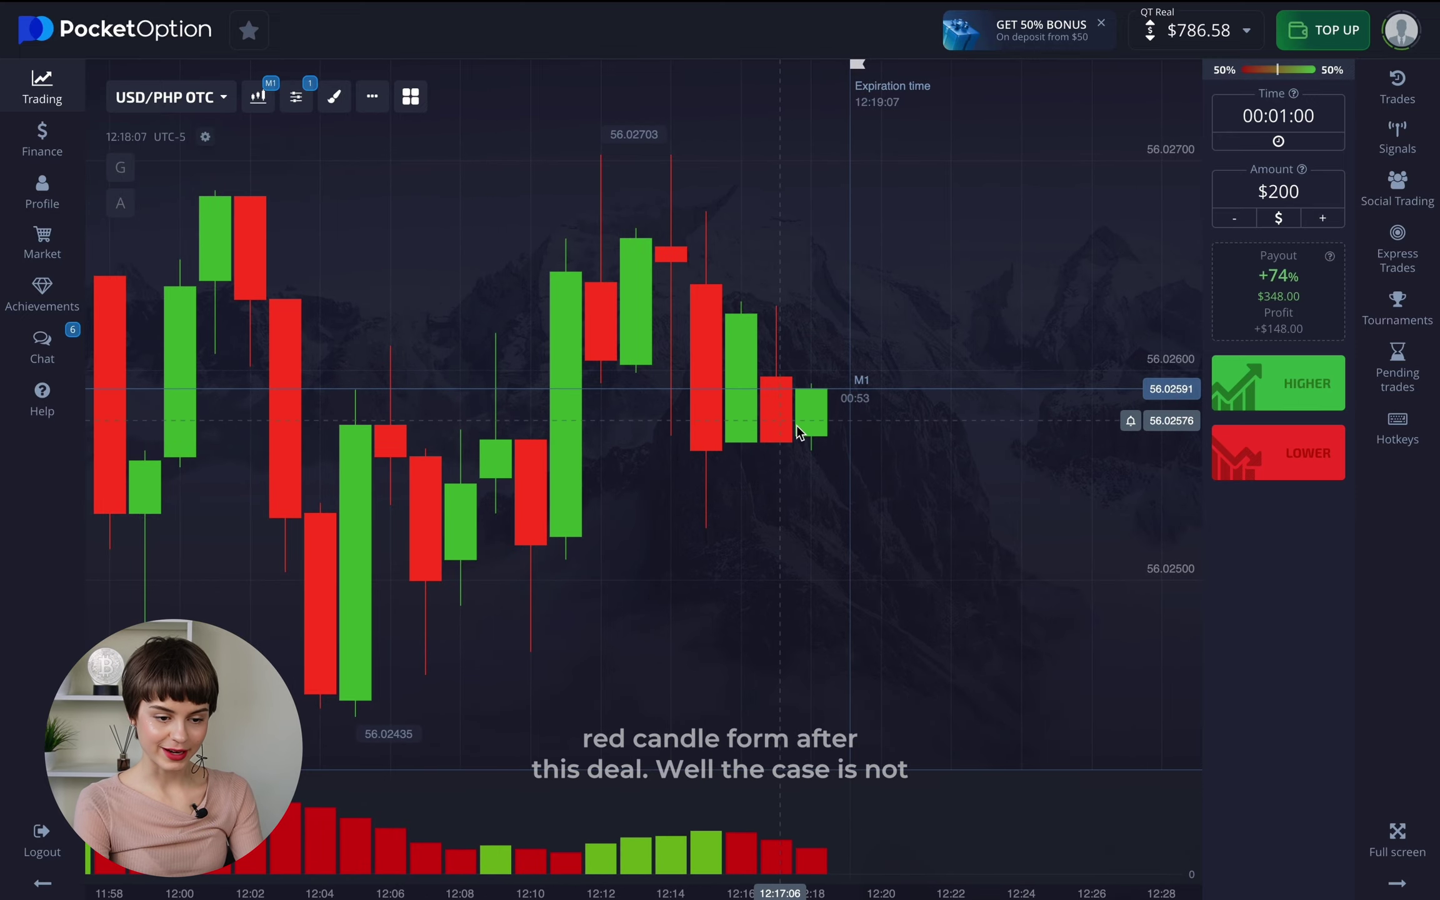
scroll(791, 441, "down", 8)
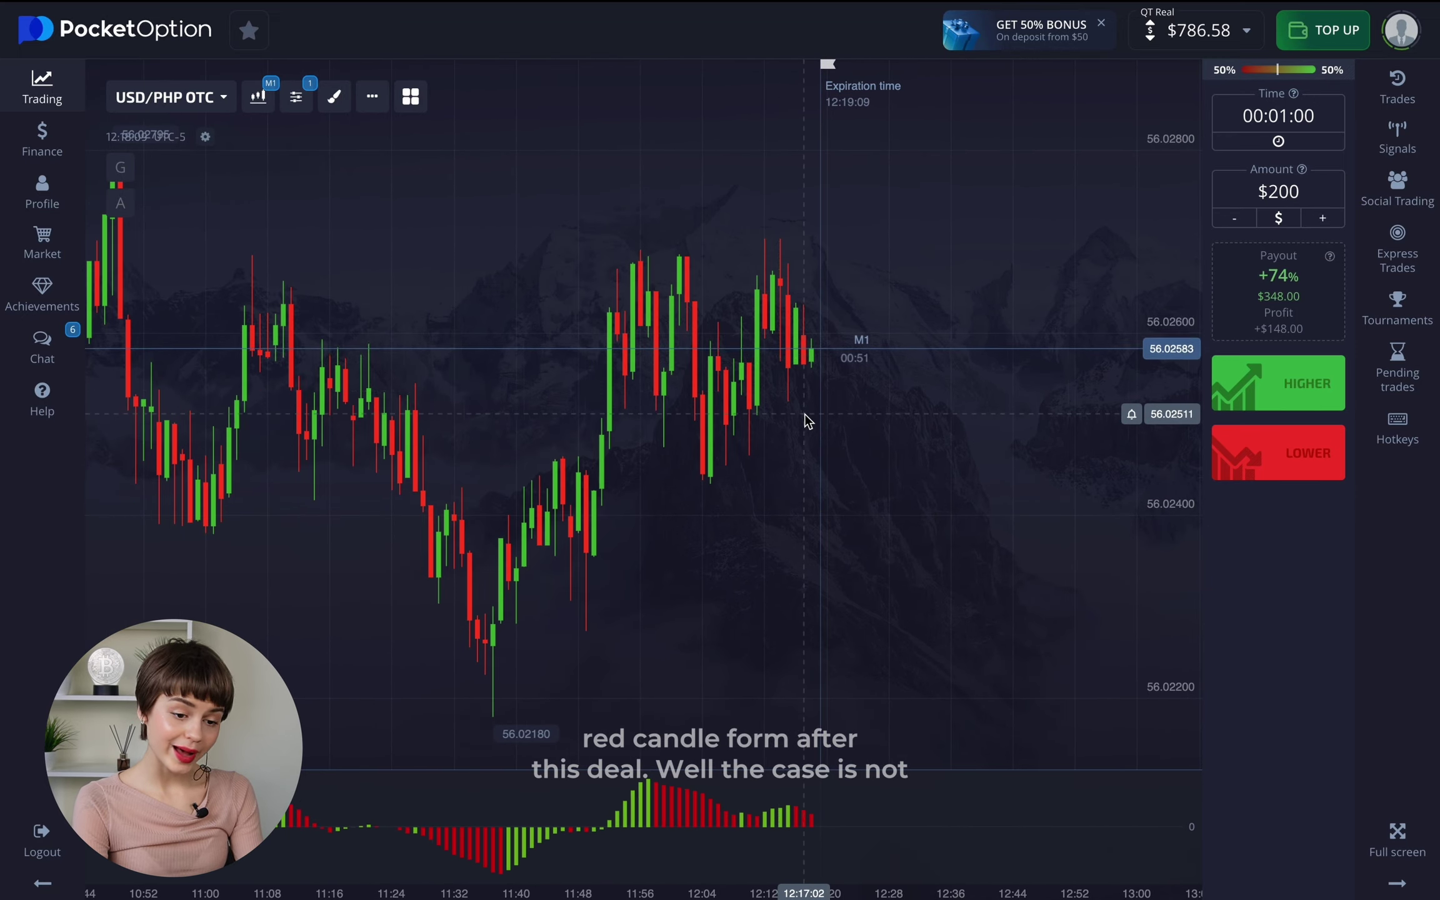
scroll(807, 422, "down", 3)
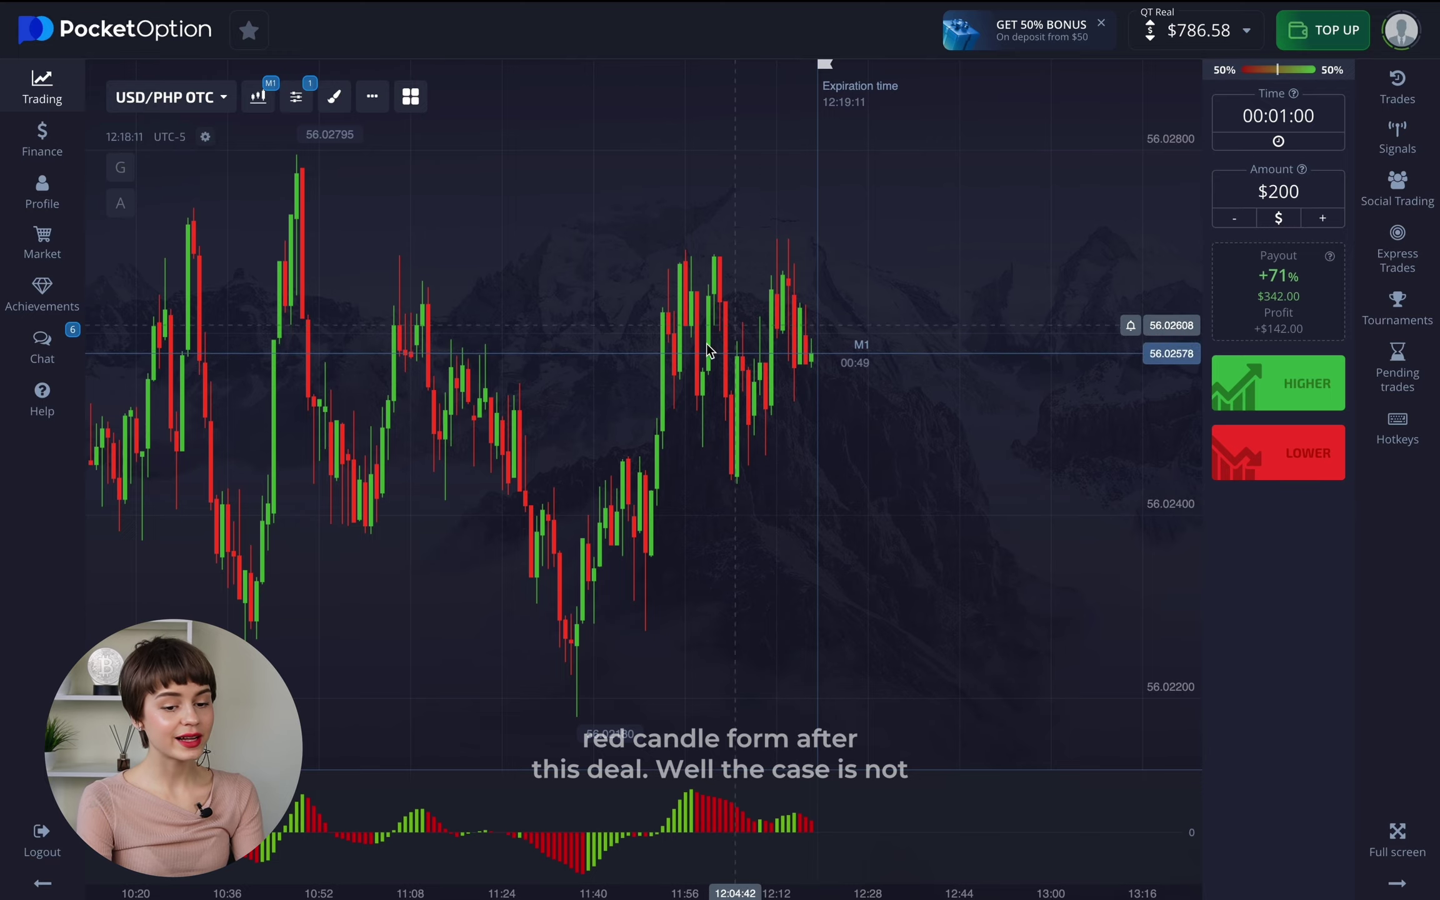
scroll(717, 346, "up", 4)
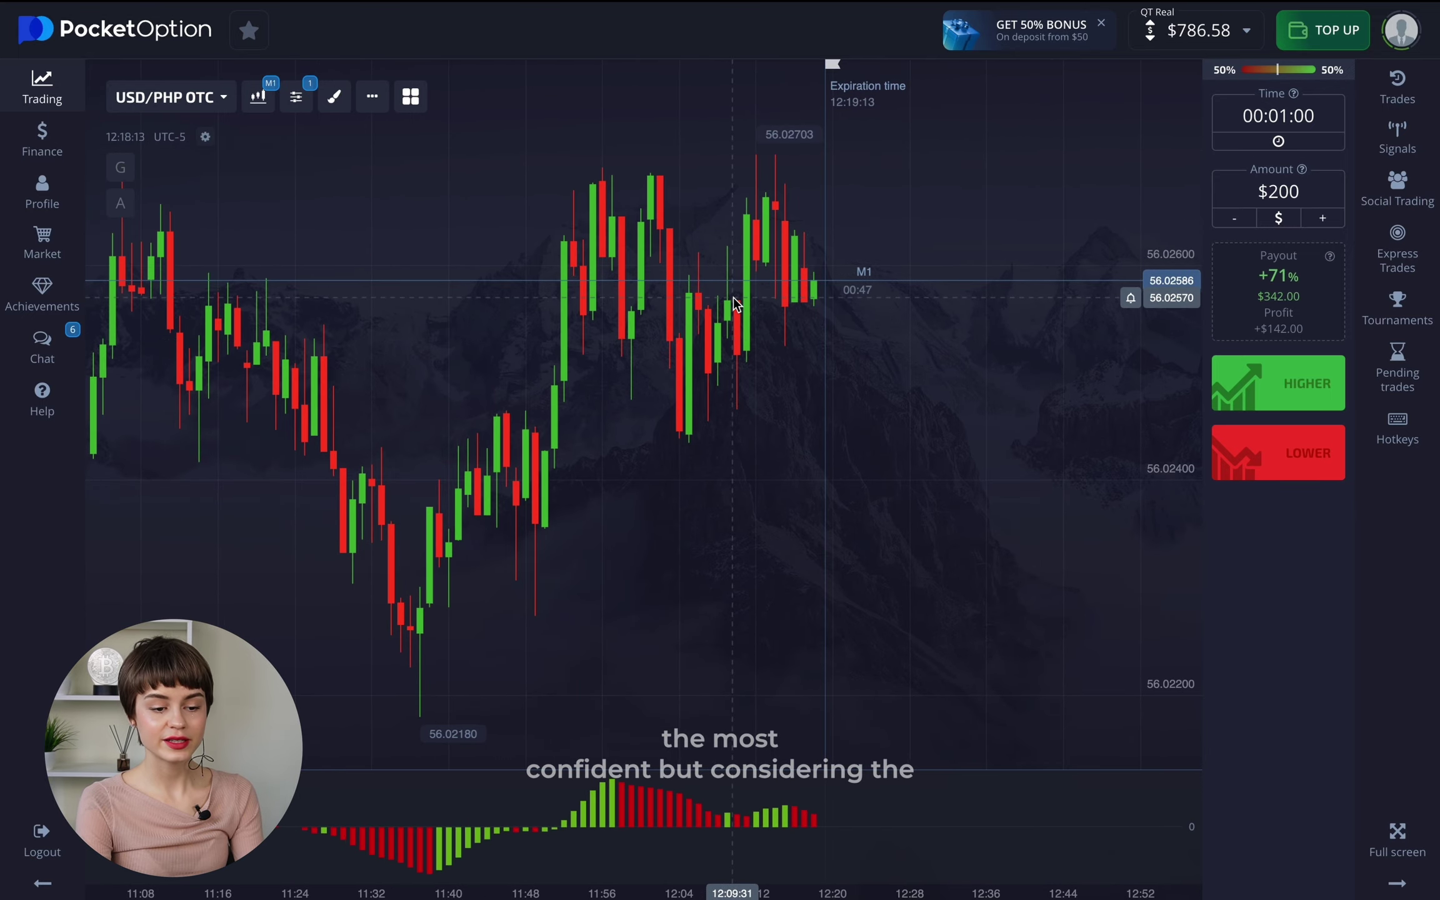
scroll(807, 316, "down", 4)
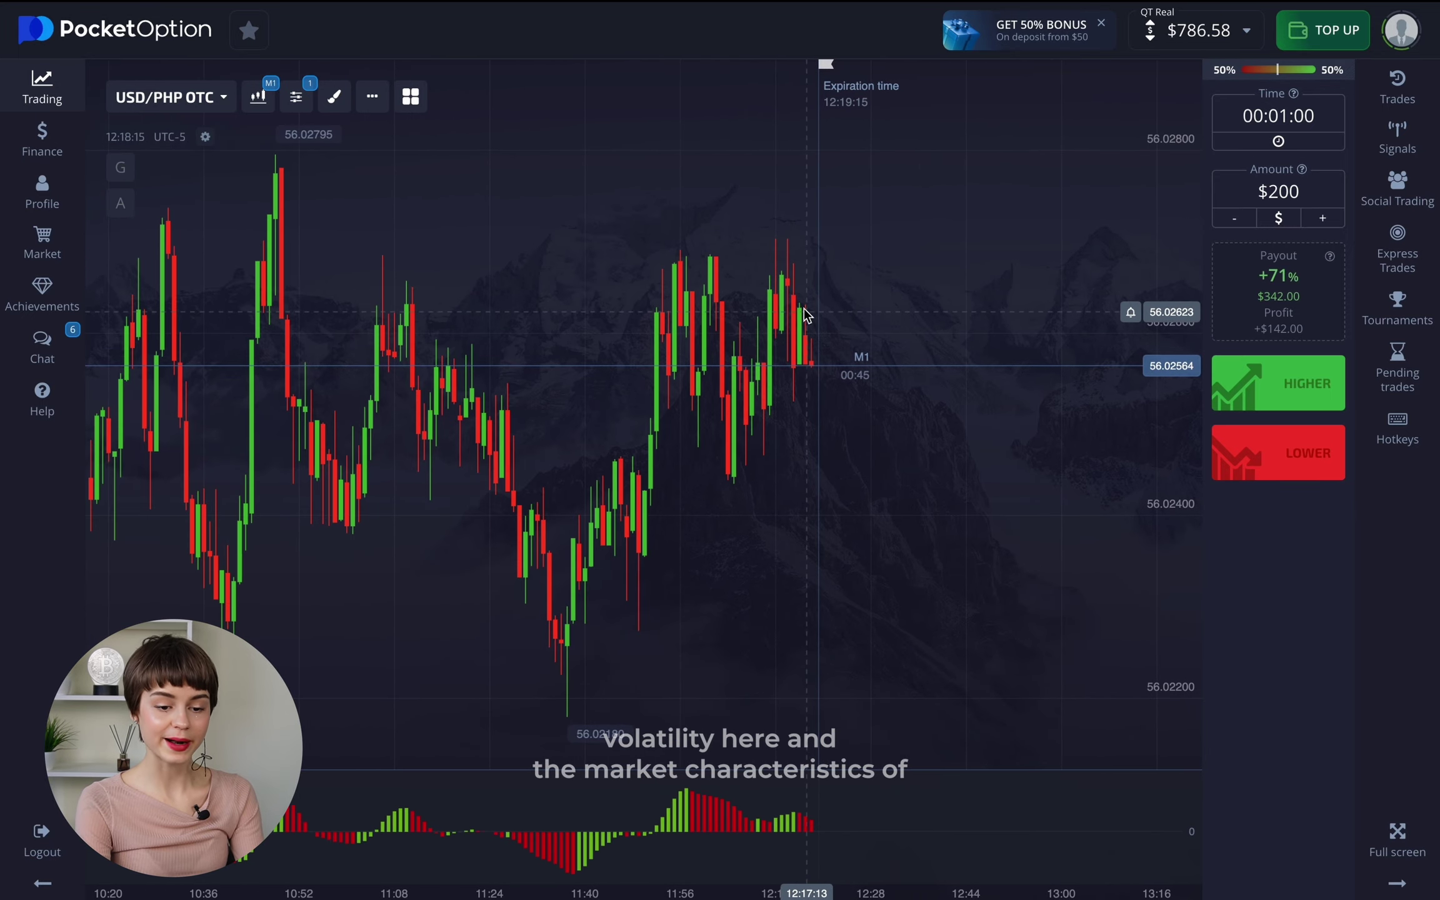
left_click(216, 99)
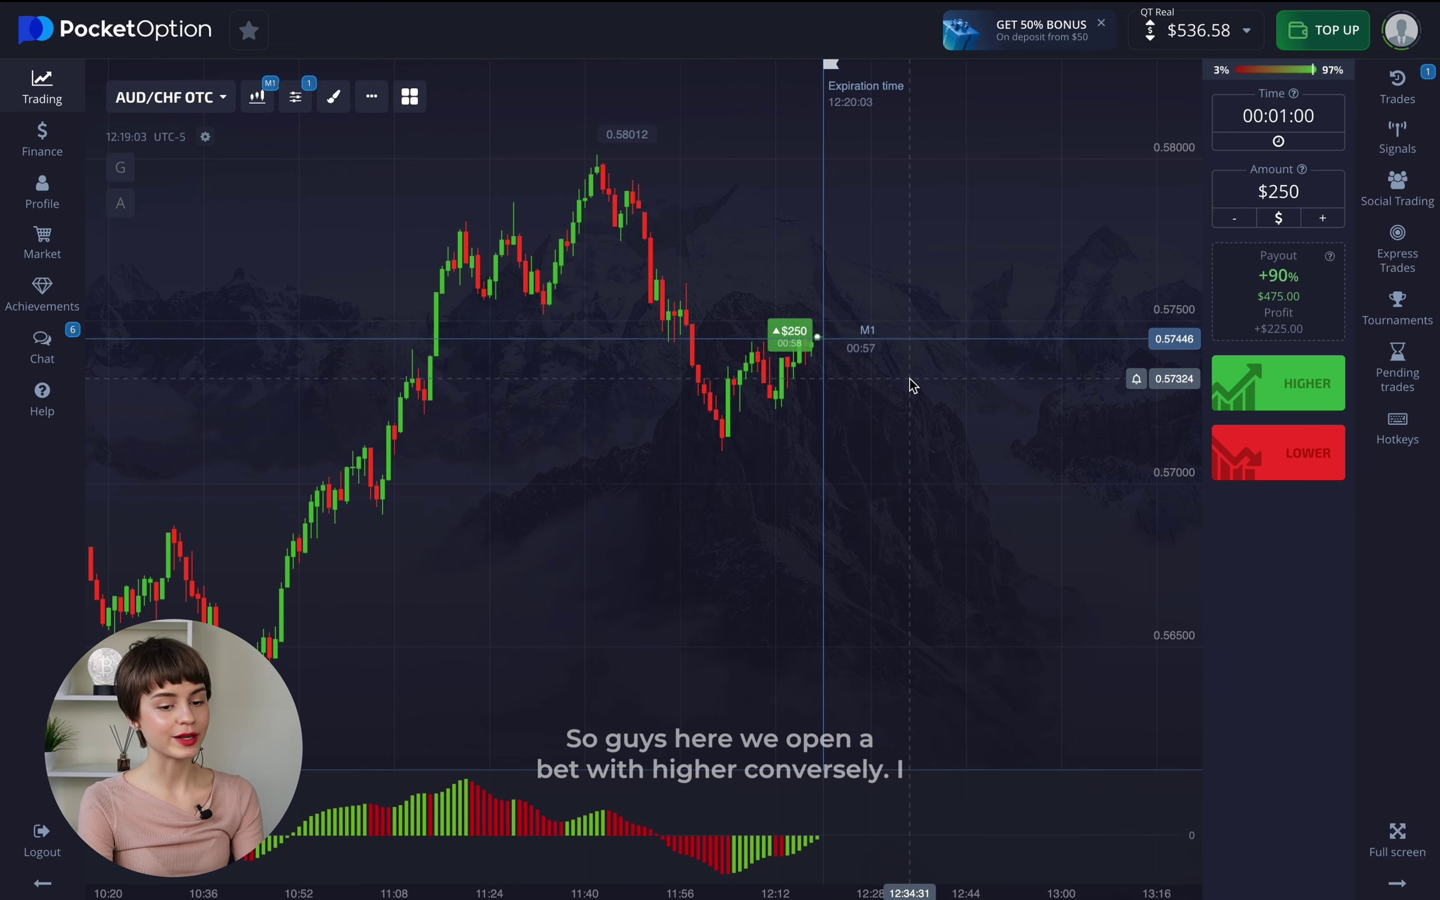
- Mark the oscillator's two peaks with a line while the OTC trades run
scroll(877, 365, "up", 2)
scroll(877, 371, "up", 2)
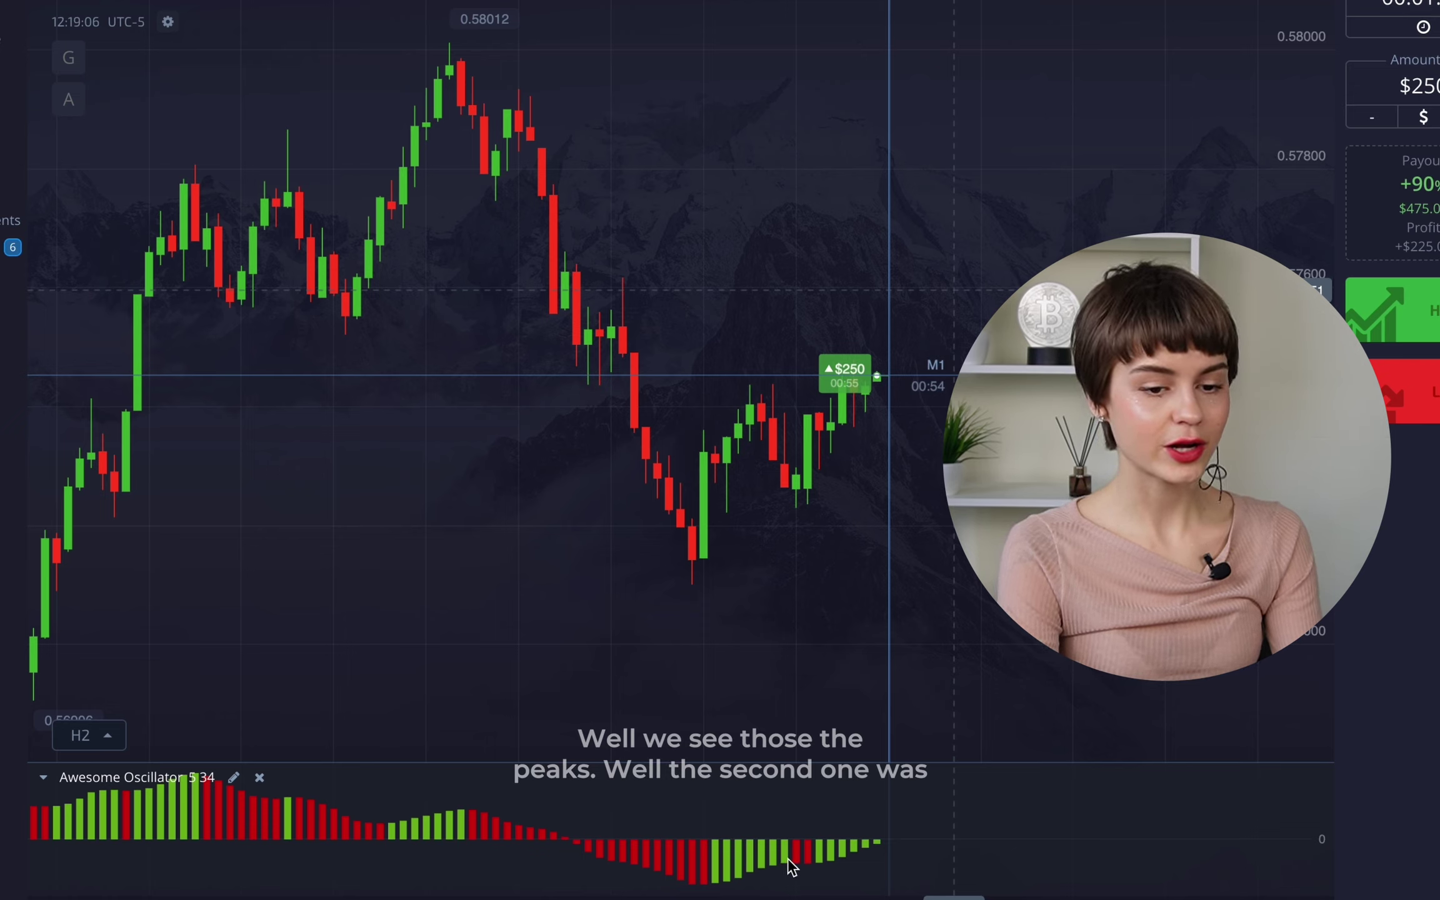
left_click_drag(787, 860, 825, 870)
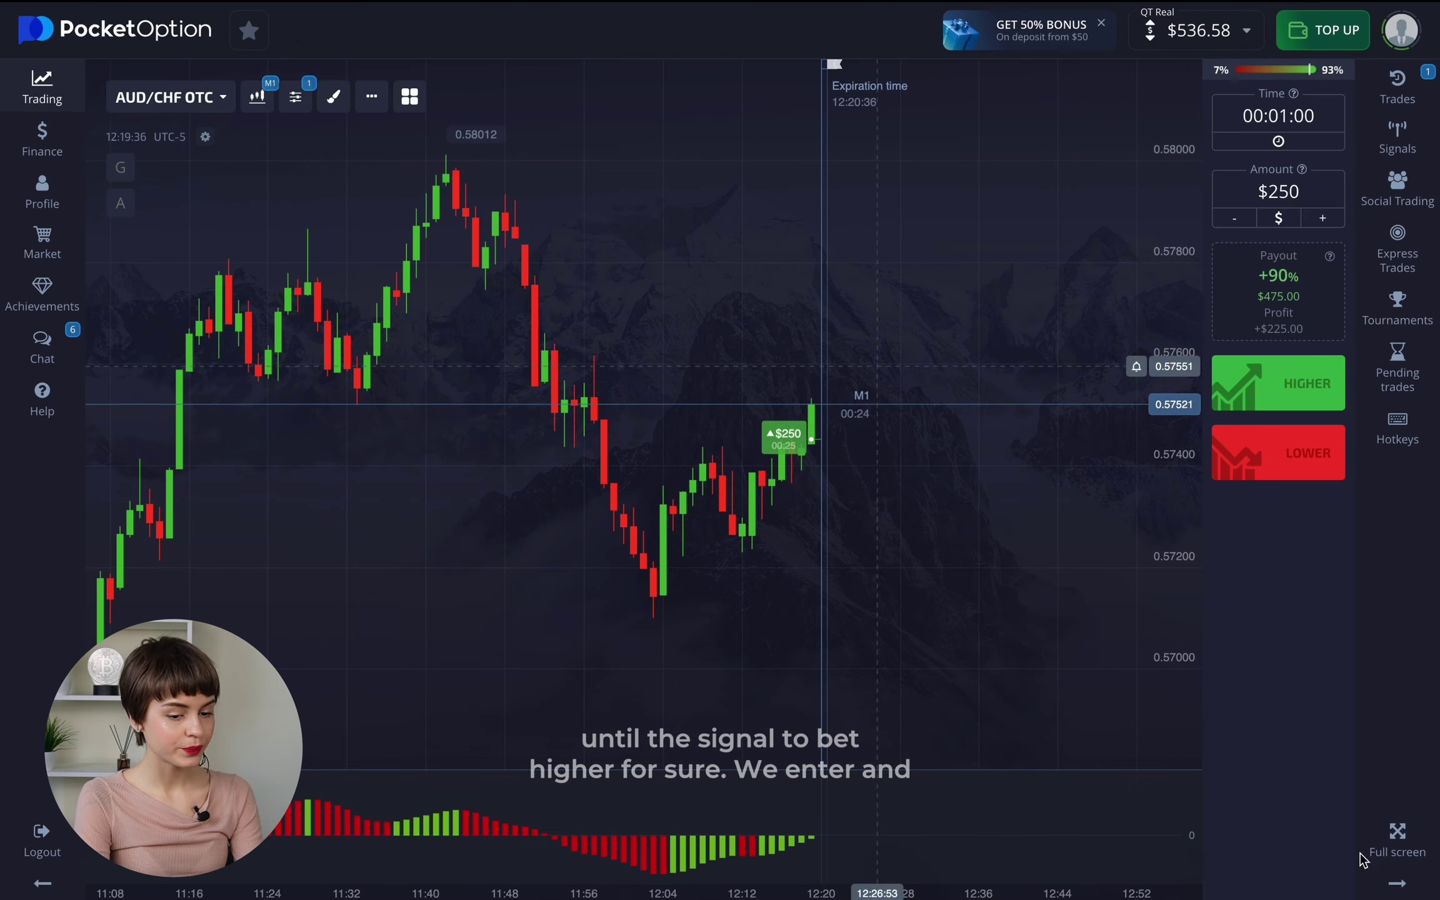
scroll(924, 358, "up", 5)
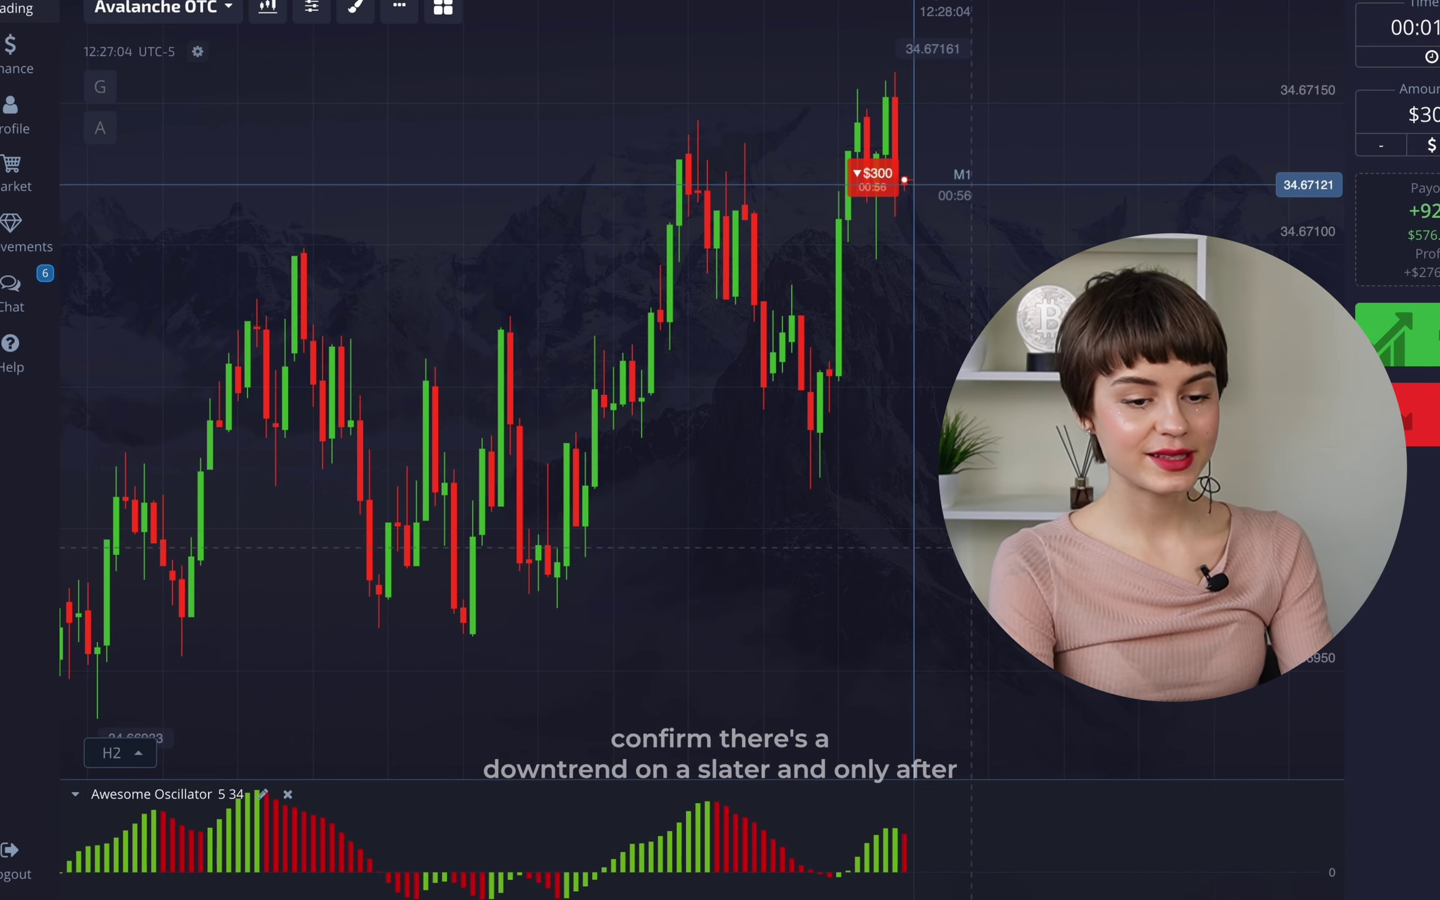
- Draw a trend line across the Awesome Oscillator peaks and an arrow pointing at the $300 trade
mouse_move(651, 791)
left_mouse_down()
mouse_move(1054, 861)
mouse_move(1041, 850)
left_mouse_up()
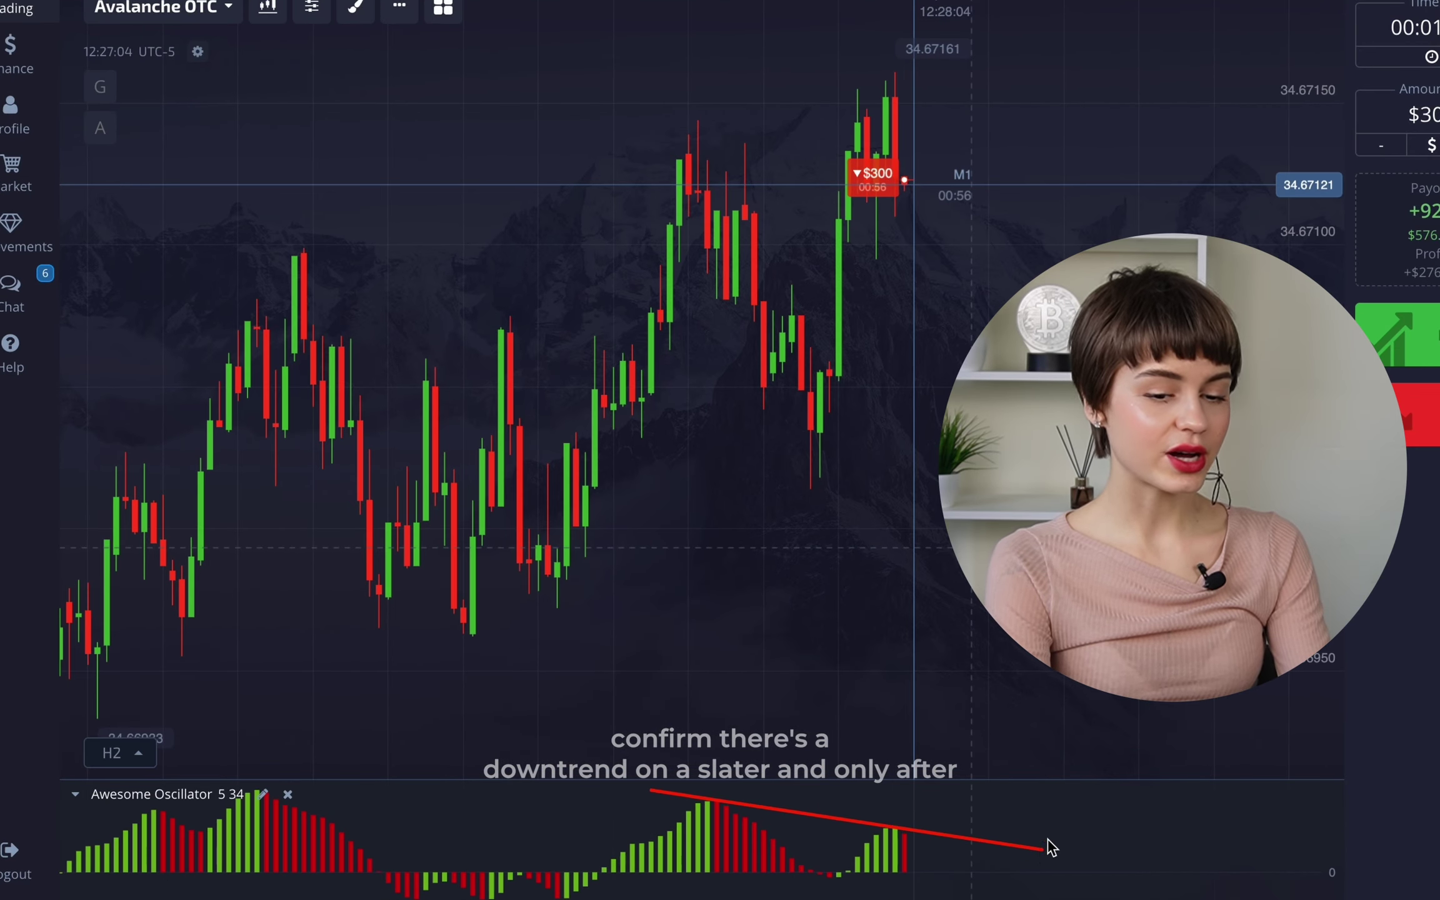
left_click_drag(1148, 48, 917, 185)
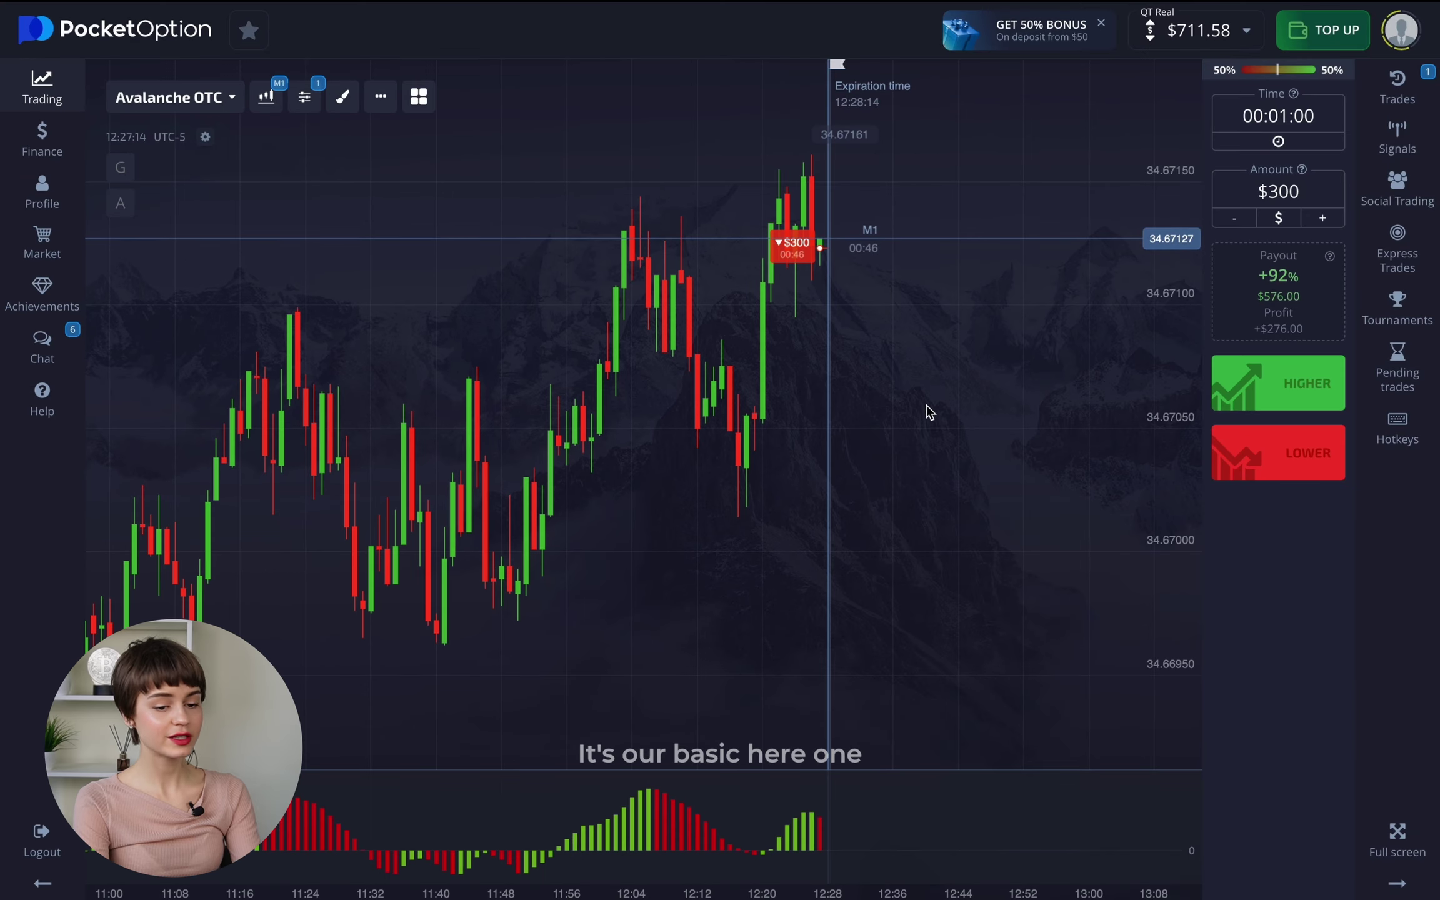
scroll(974, 321, "up", 3)
- Switch the Avalanche OTC chart to S5 (5-second) candles while the $300 Lower trade expires
left_click(266, 96)
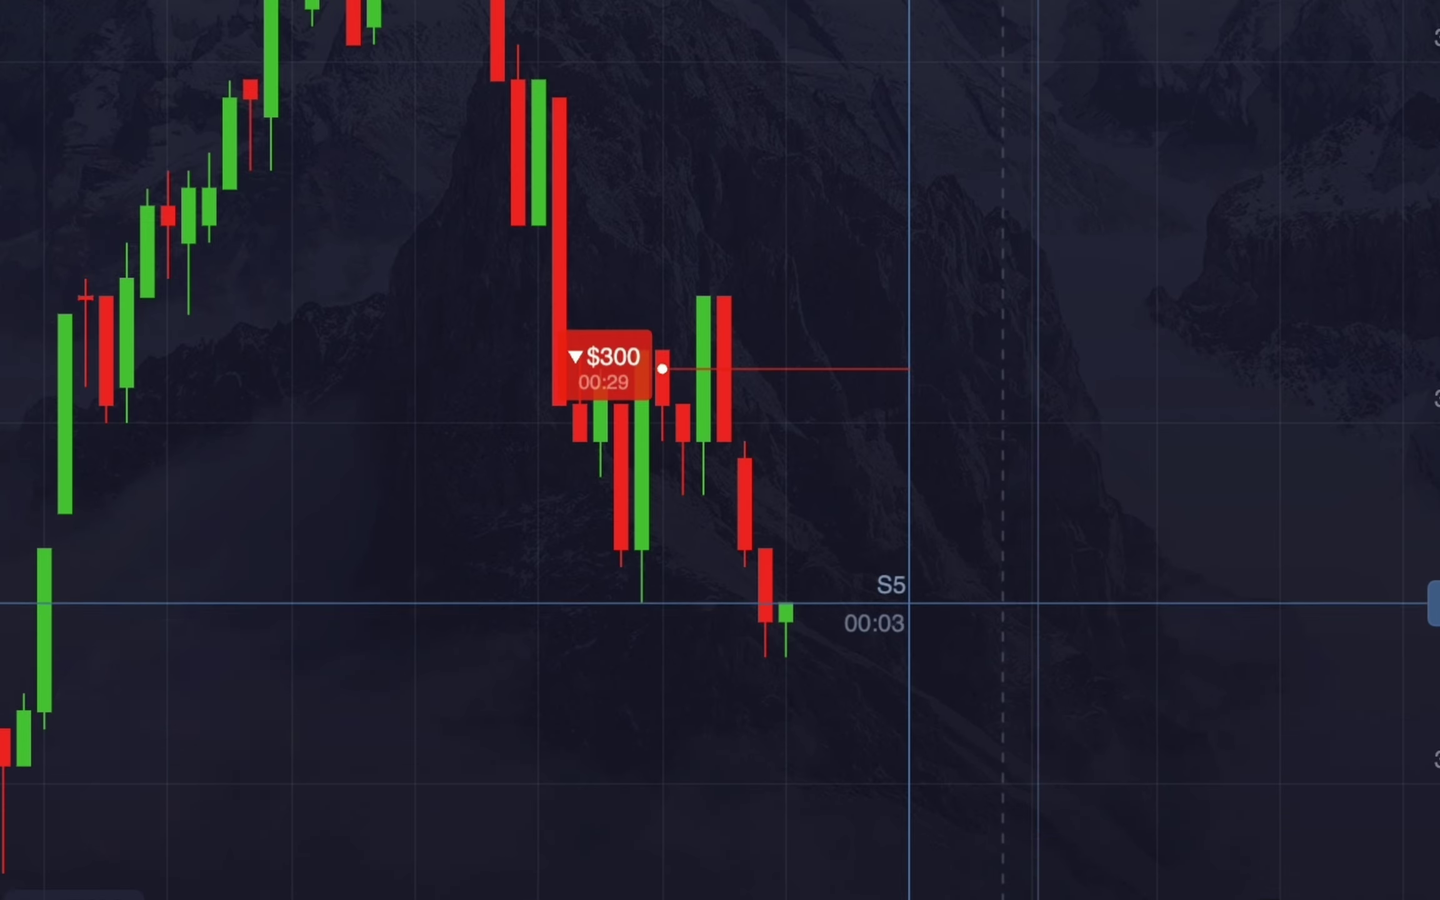
scroll(972, 133, "down", 1)
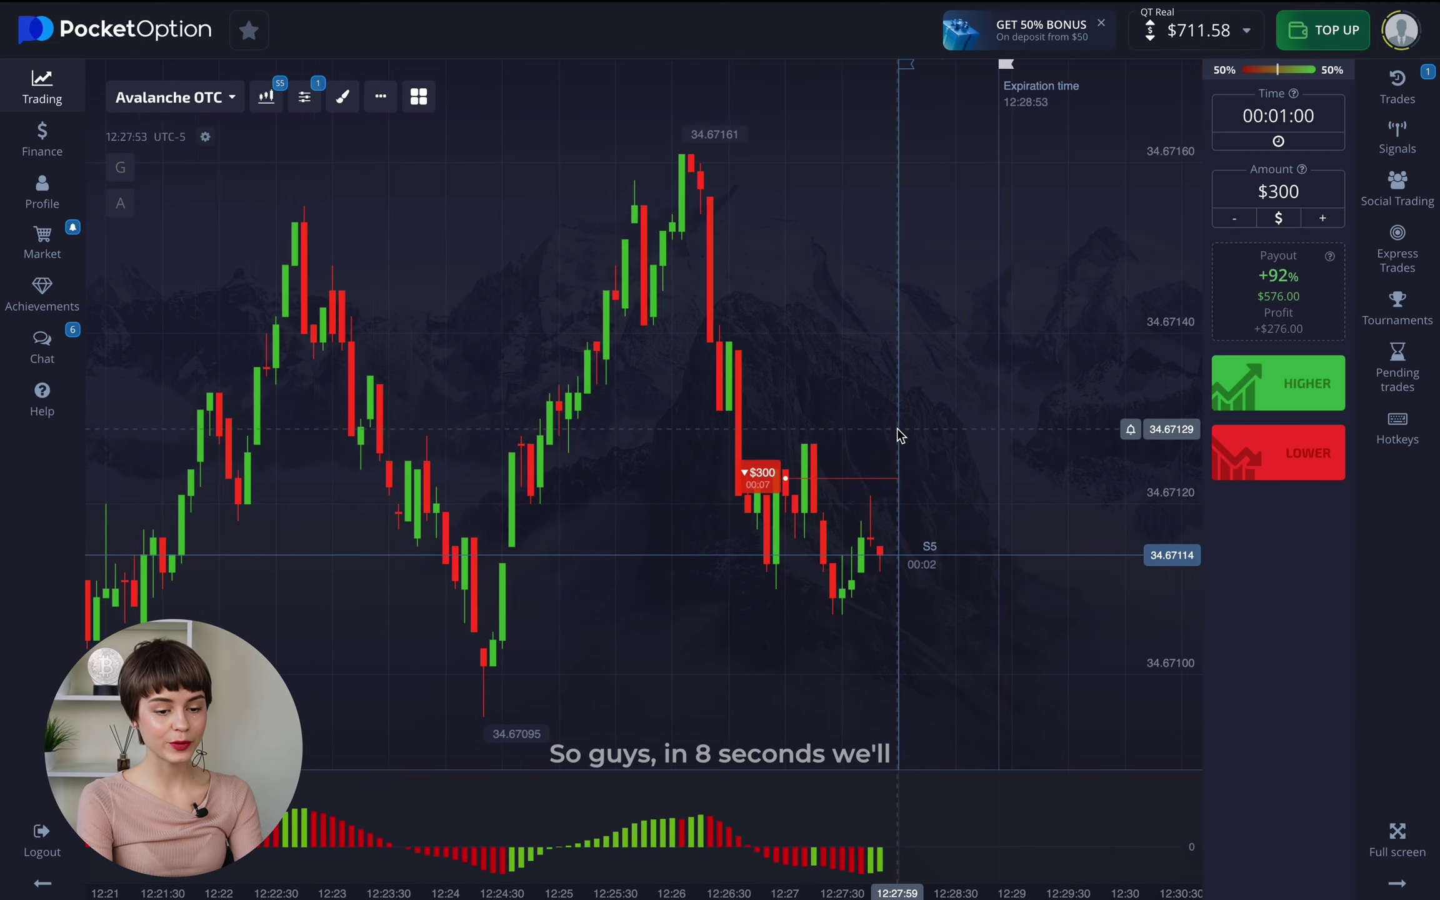
scroll(896, 427, "down", 1)
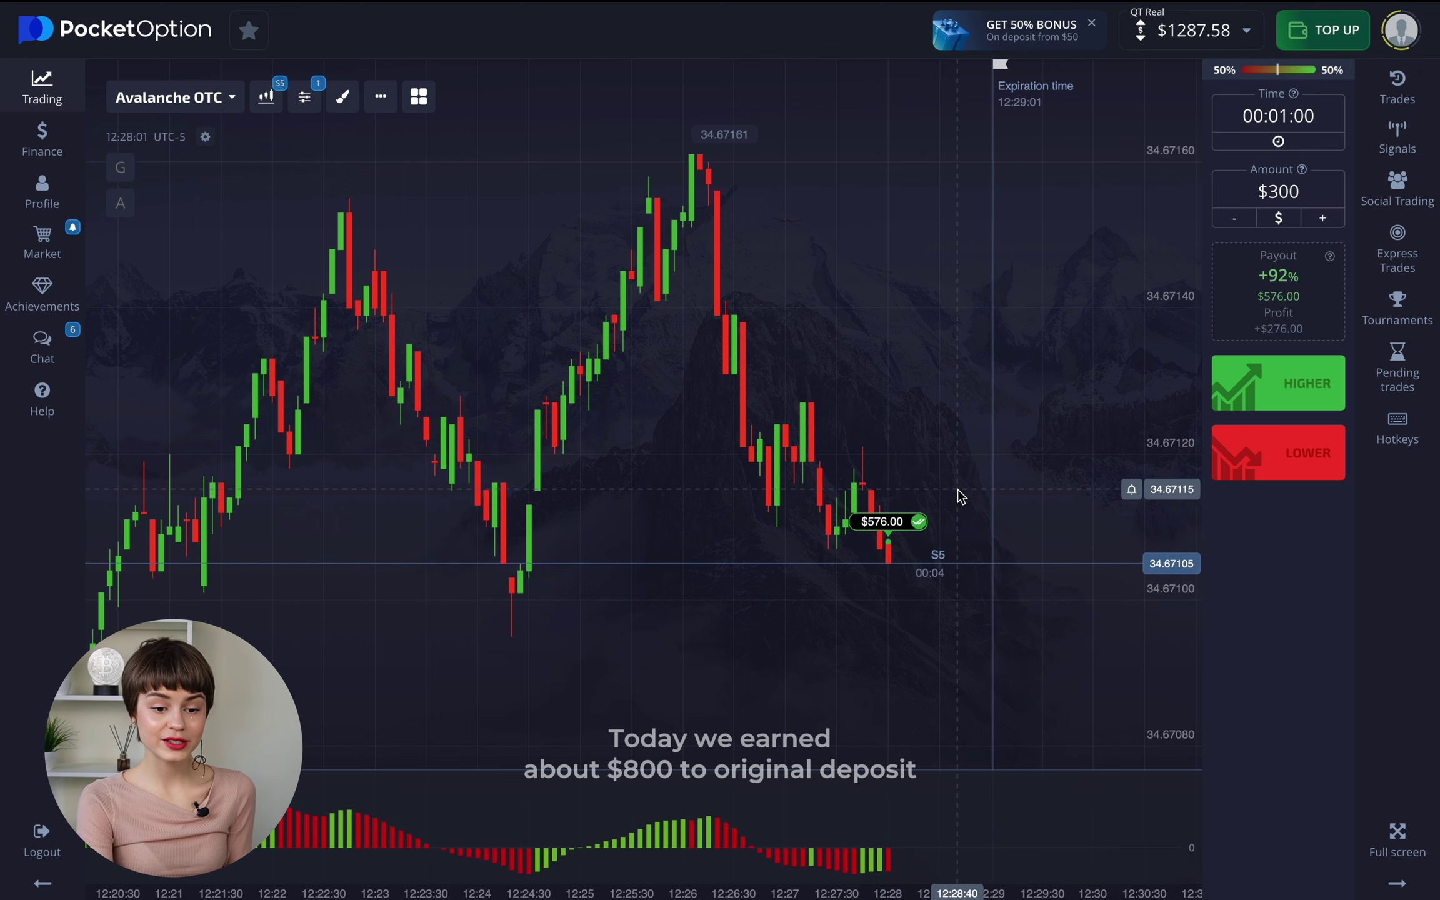
- Set the Avalanche OTC chart time frame back to M1 (one-minute candles)
scroll(961, 497, "down", 3)
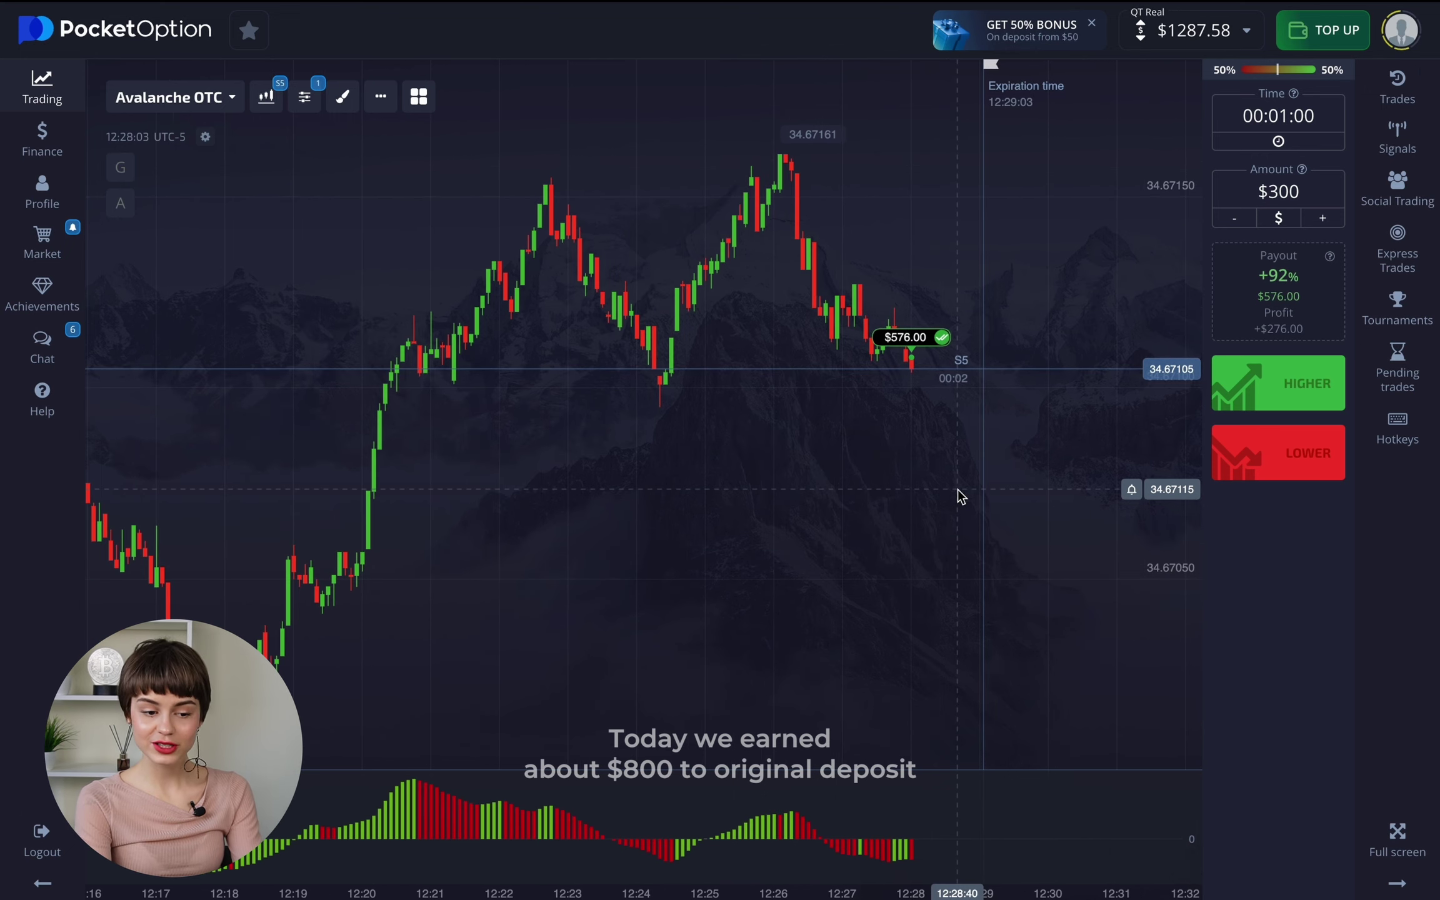
left_click(277, 109)
left_click(528, 312)
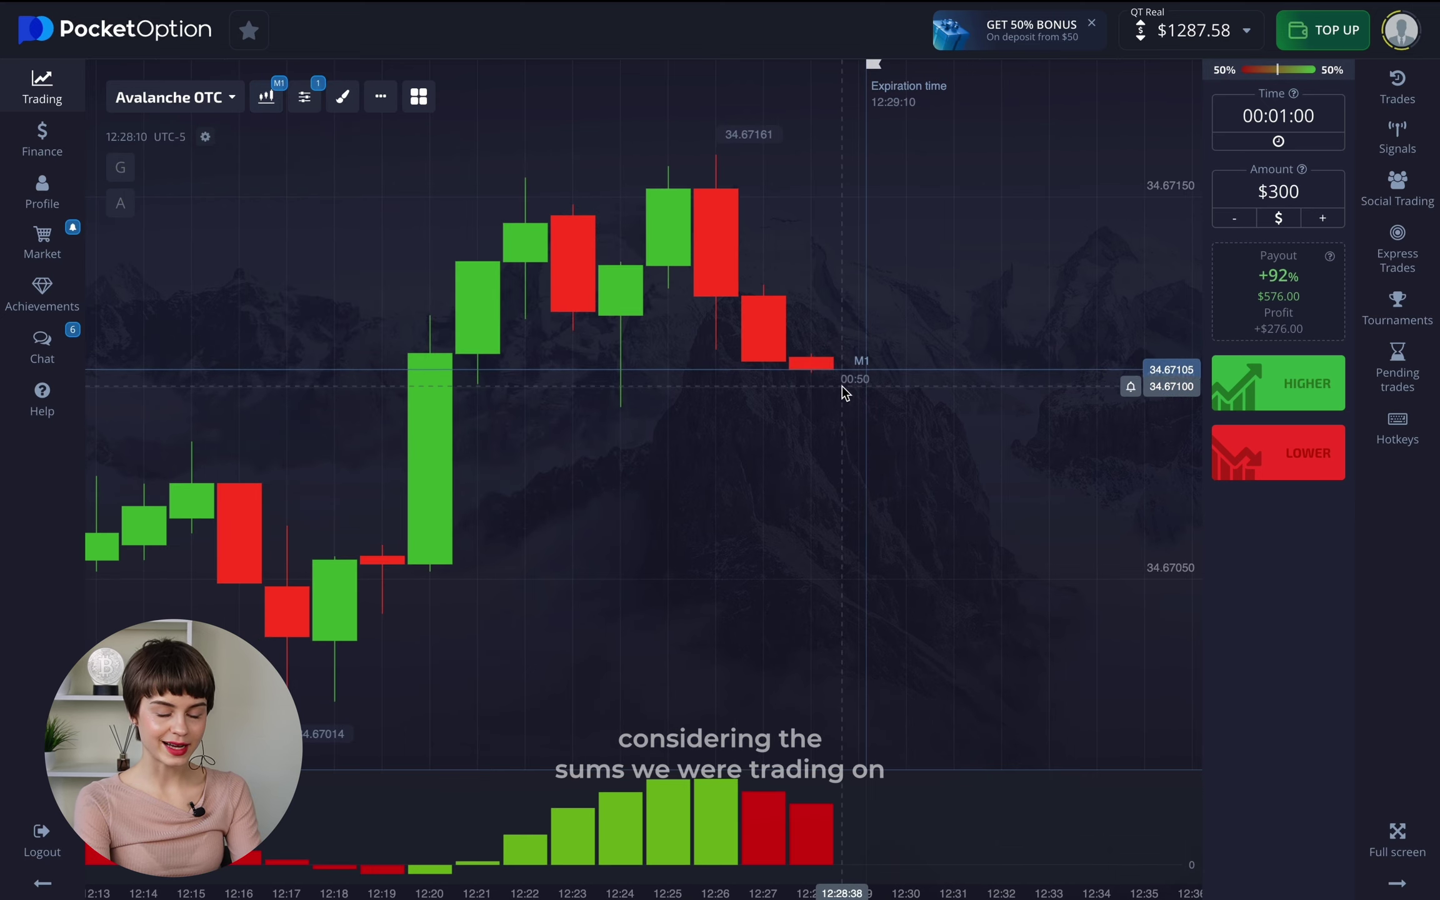
scroll(845, 393, "down", 3)
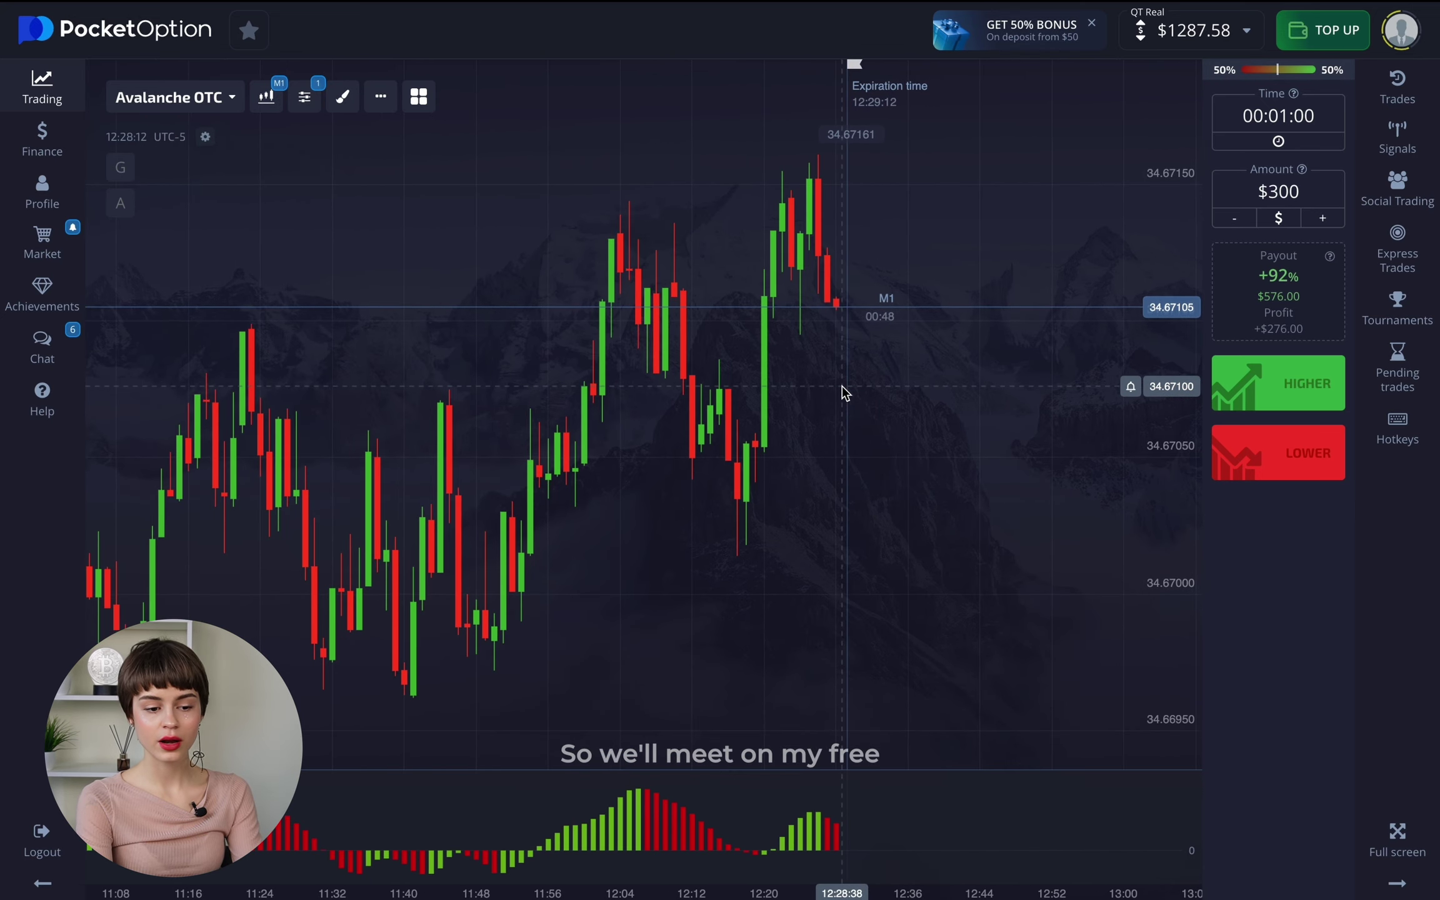
scroll(845, 393, "down", 3)
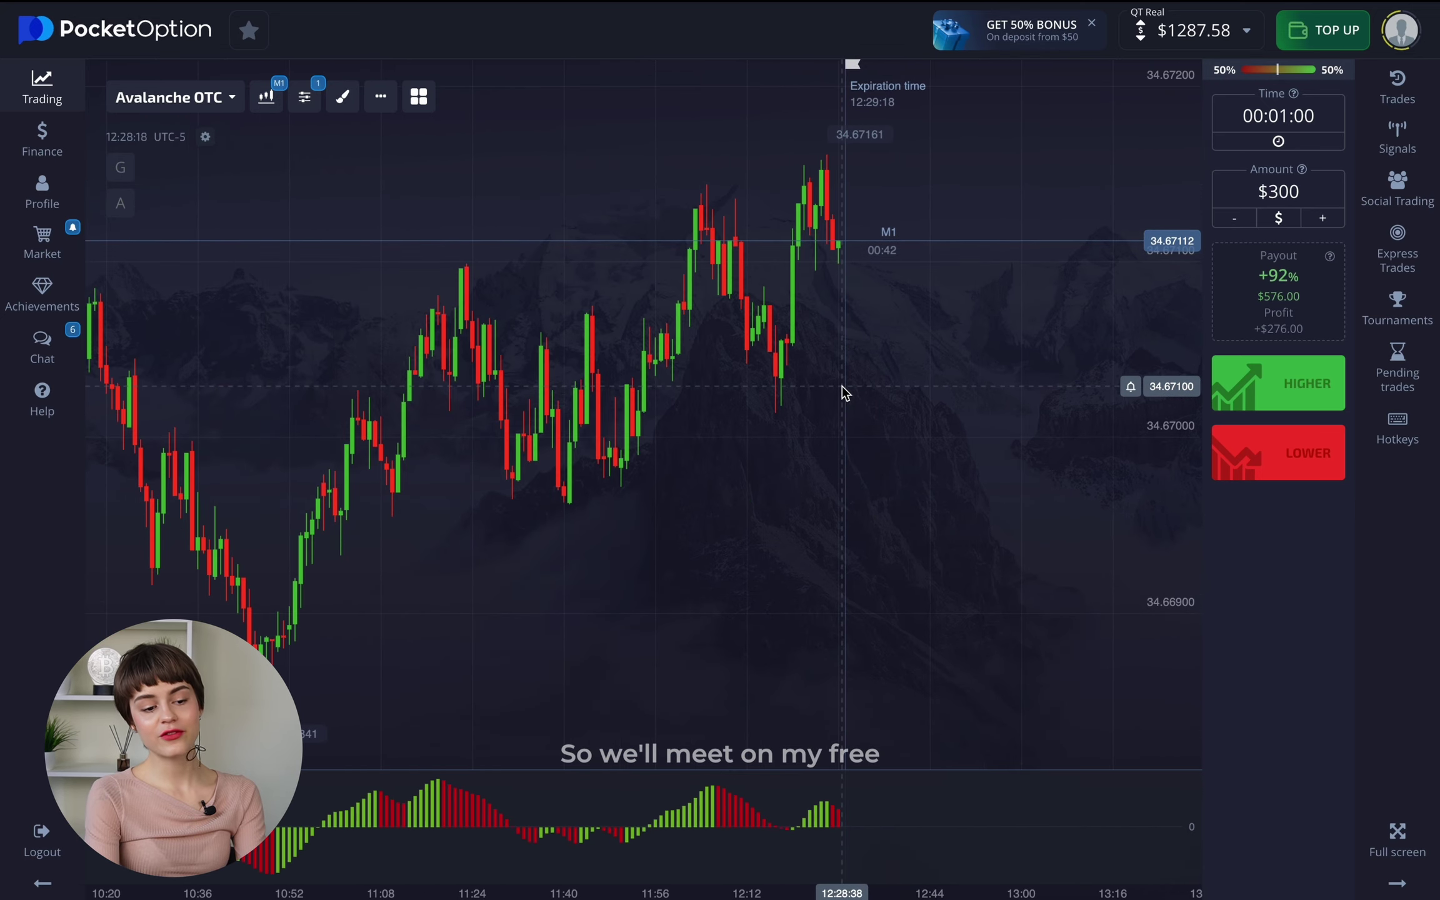